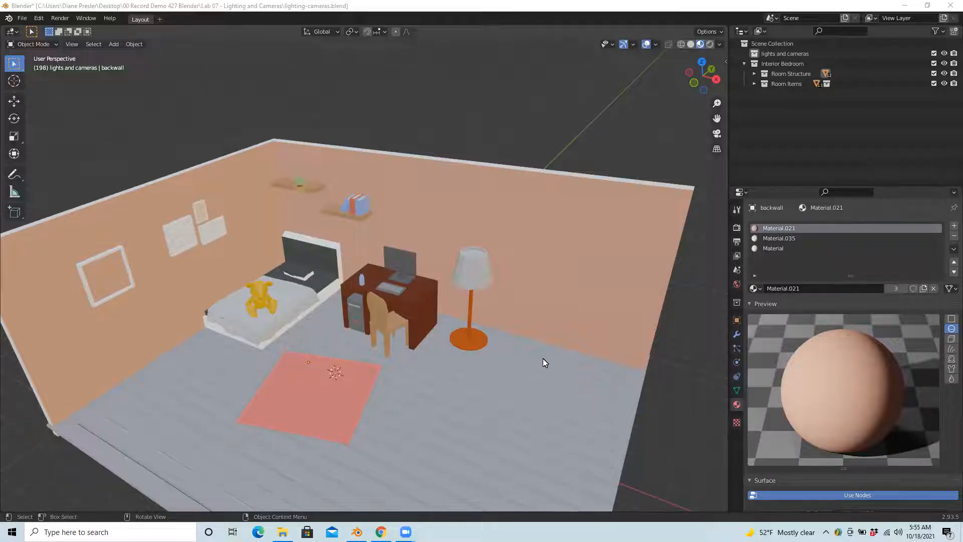
pyautogui.scroll(-4, 543, 363)
pyautogui.scroll(-2, 543, 362)
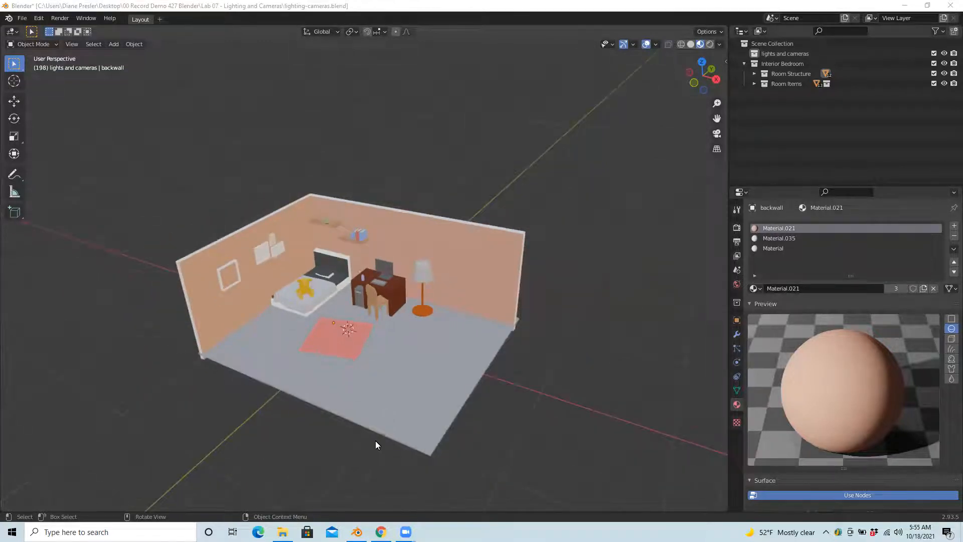
pyautogui.scroll(8, 465, 340)
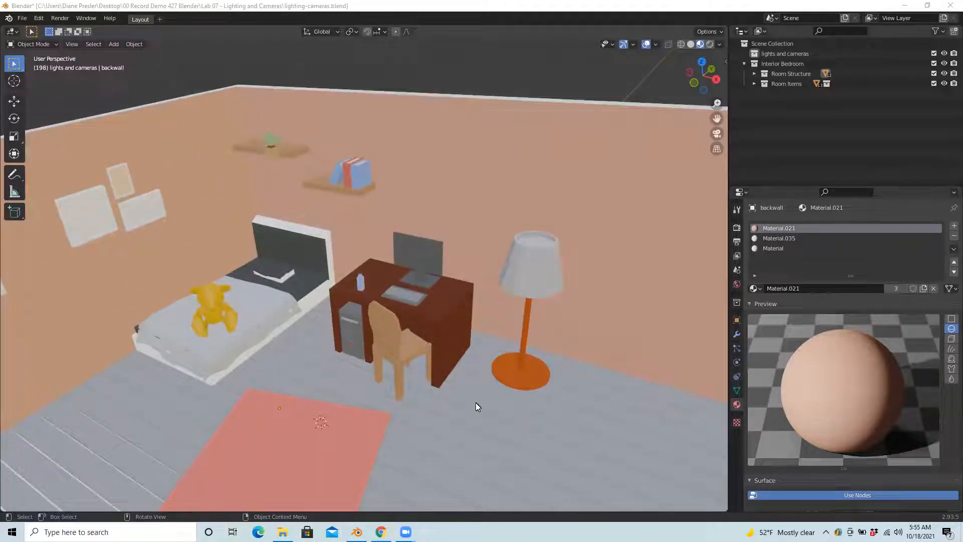
pyautogui.scroll(3, 585, 366)
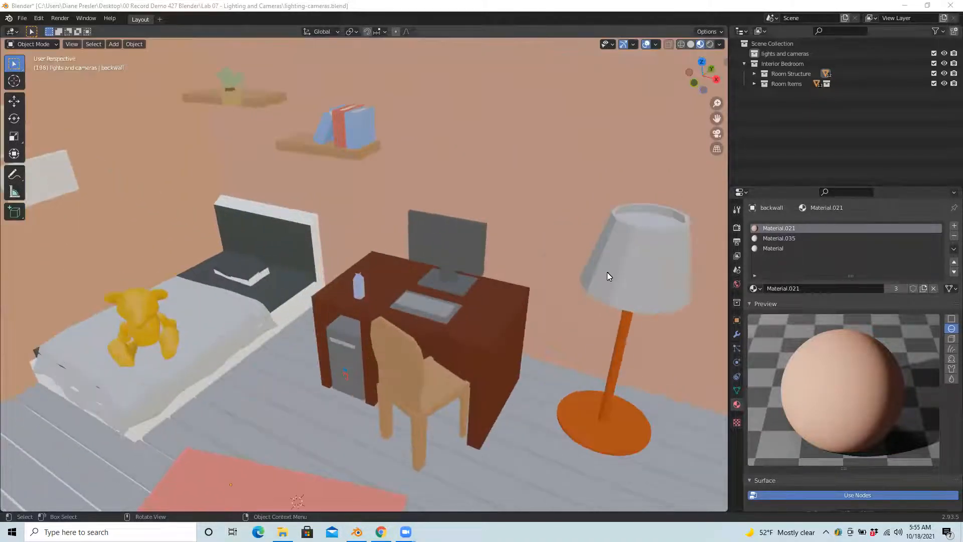
pyautogui.scroll(-7, 491, 352)
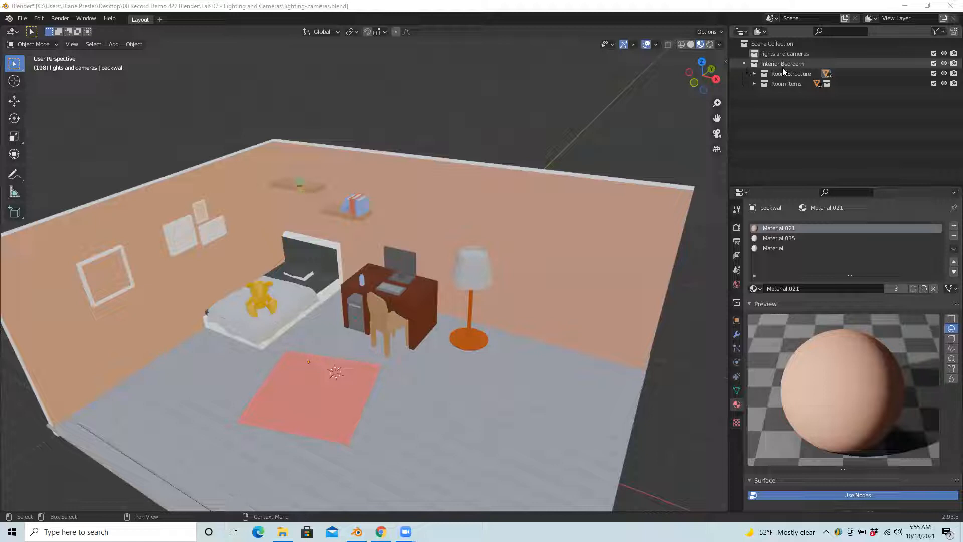
# Examine the objects in the Room Structure and Room Items collections, leaving Room Items expanded and its computer subcollection collapsed.
pyautogui.click(755, 74)
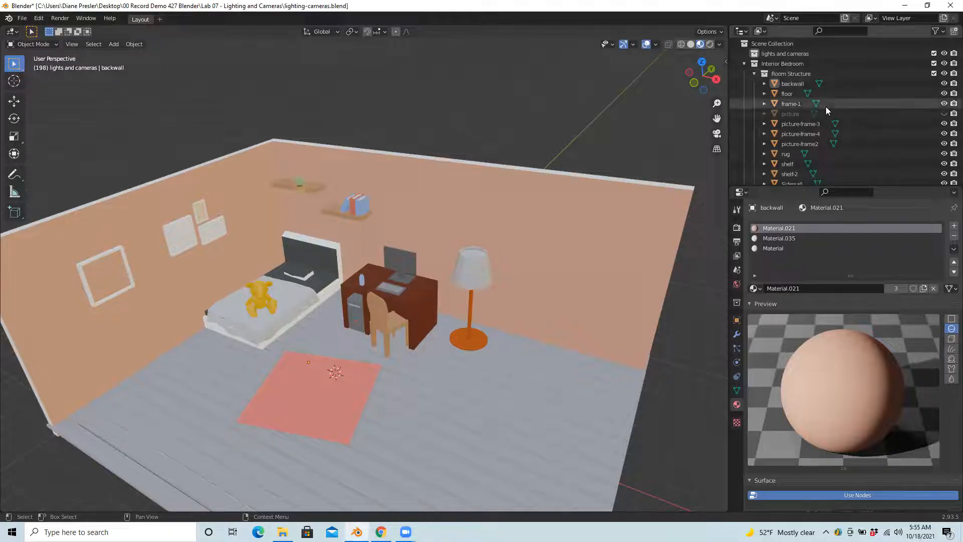
pyautogui.click(753, 73)
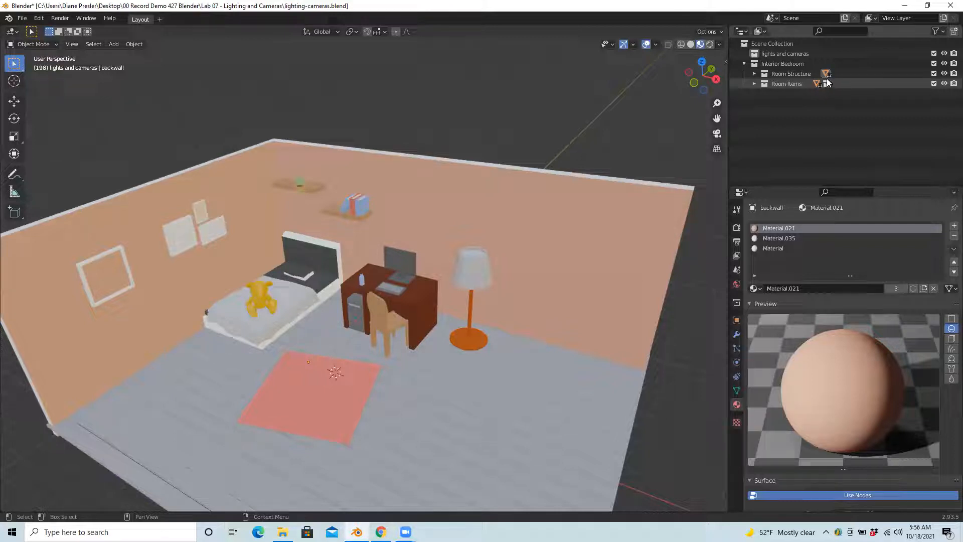
pyautogui.click(754, 84)
pyautogui.scroll(-3, 885, 113)
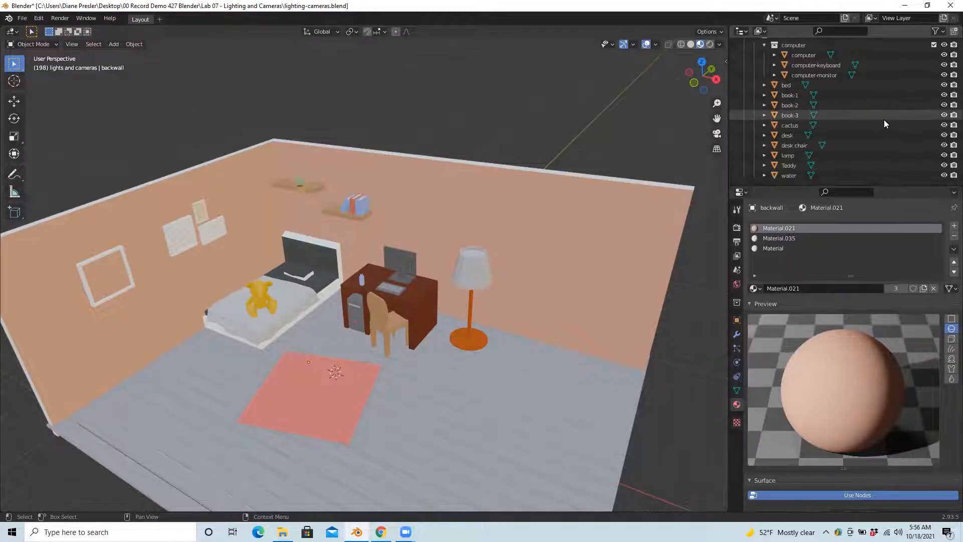
pyautogui.scroll(3, 873, 116)
pyautogui.click(765, 93)
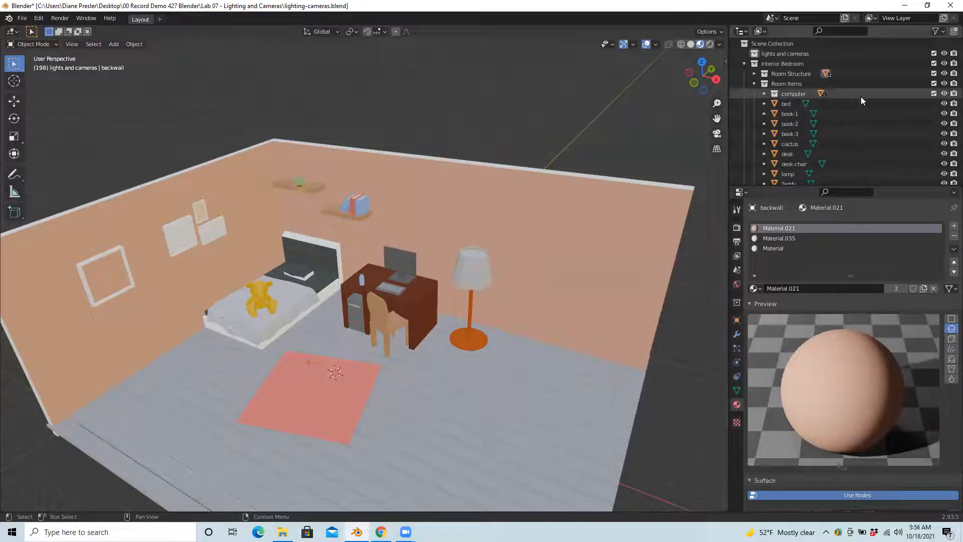
# Hide the computer collection in the viewport and show it again, checking the other objects listed under Room Items.
pyautogui.click(945, 93)
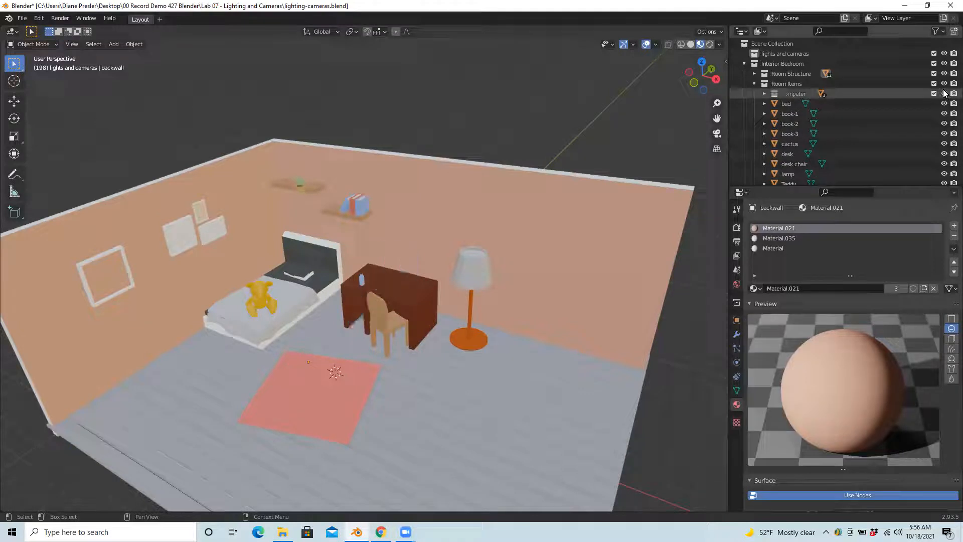
pyautogui.click(945, 94)
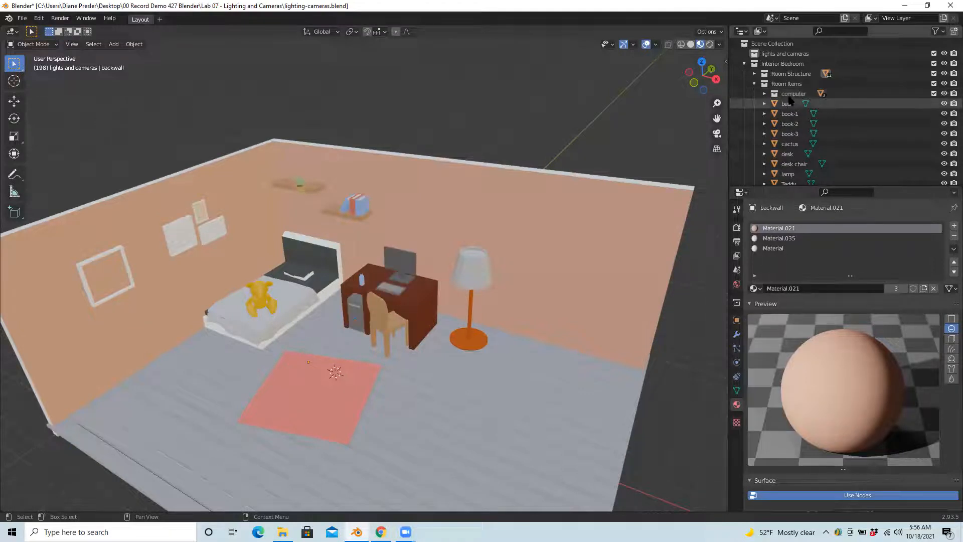
pyautogui.scroll(-2, 844, 145)
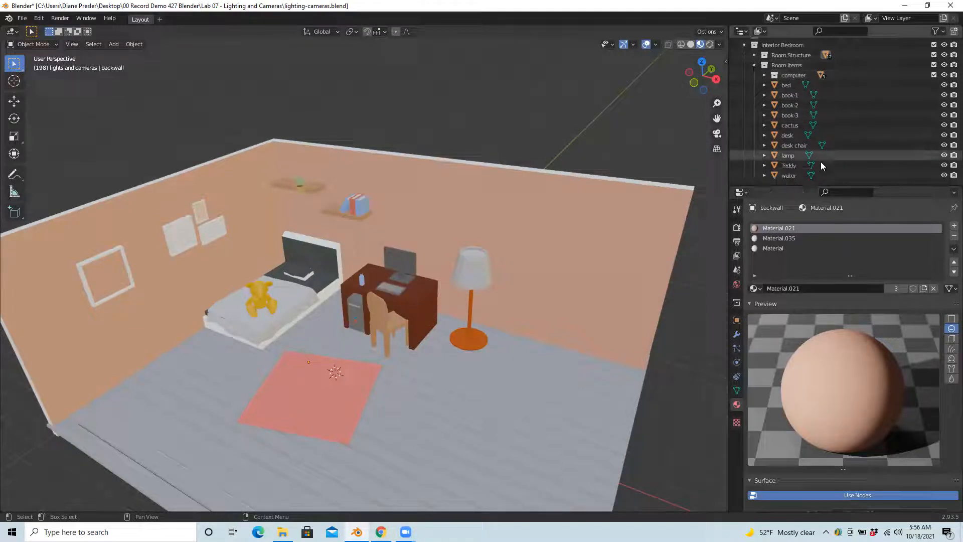
pyautogui.scroll(2, 864, 113)
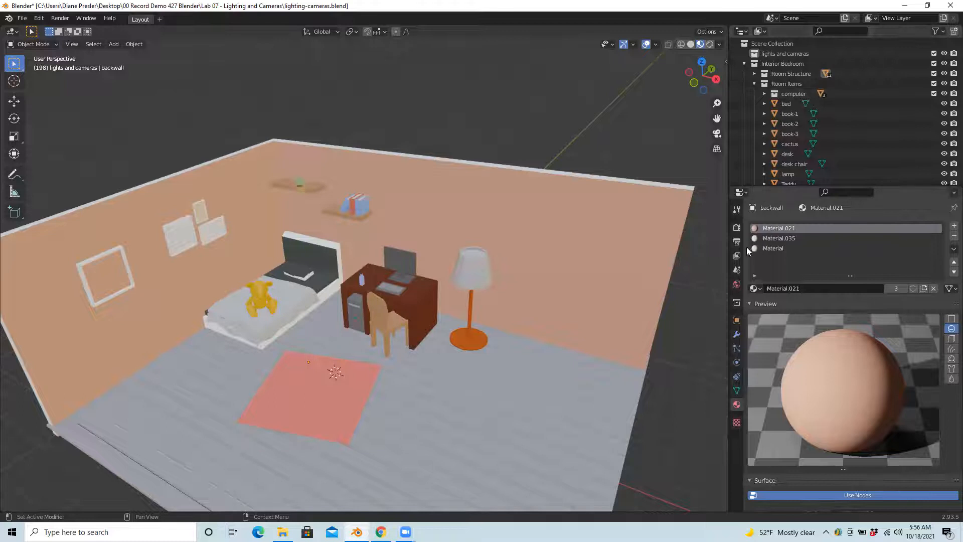
# Review the backwall's object transform, modifier and material properties.
pyautogui.moveTo(727, 257); pyautogui.dragTo(732, 278)
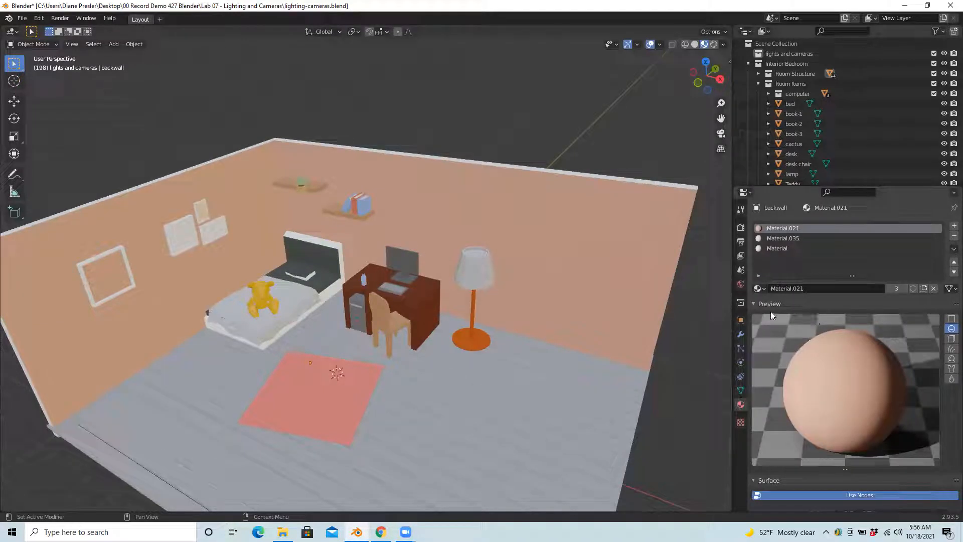
pyautogui.click(742, 321)
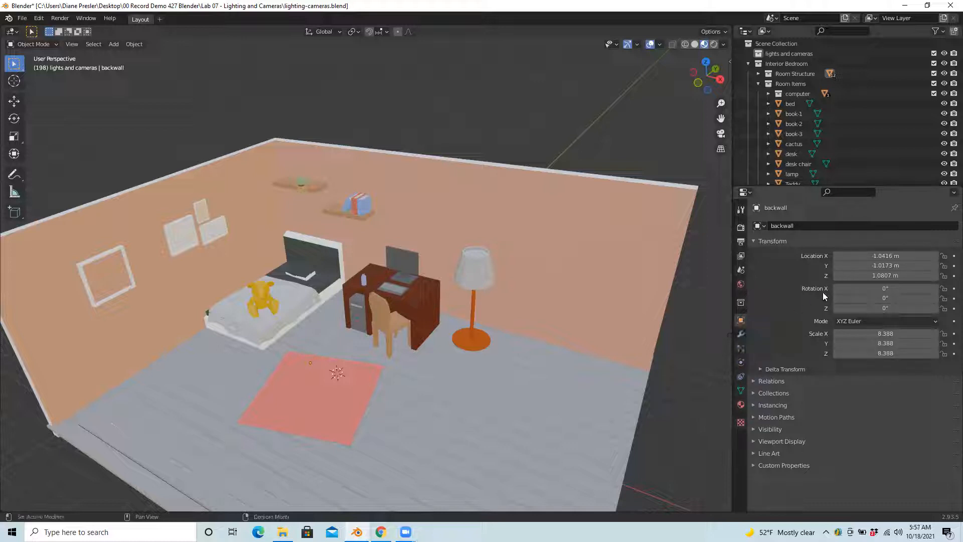
pyautogui.click(744, 337)
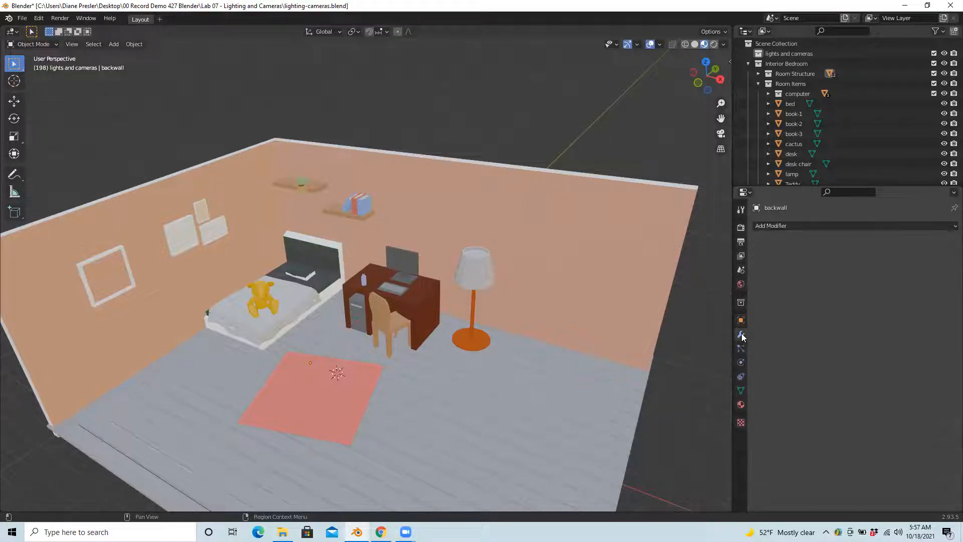
pyautogui.click(741, 406)
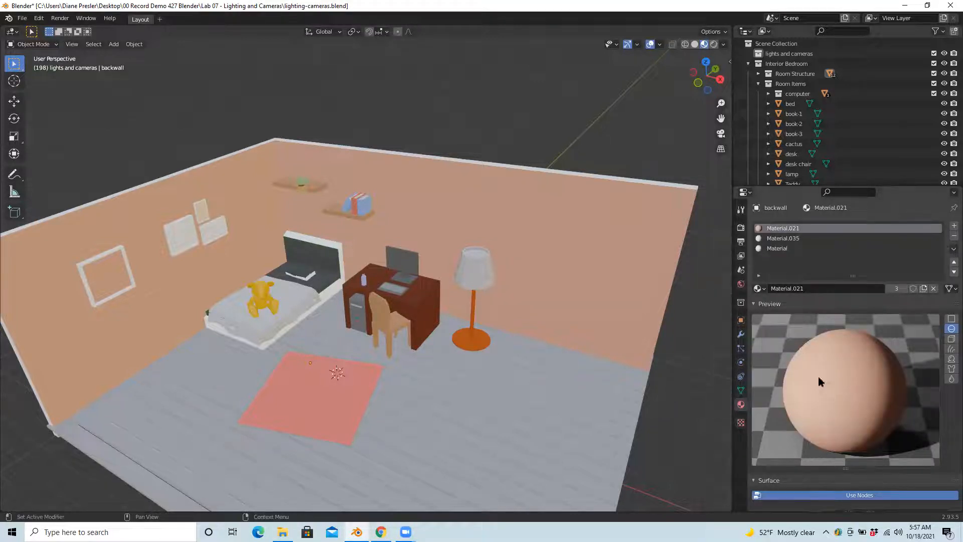
# Collapse the preview of the backwall's material and widen the 3D viewport.
pyautogui.click(754, 303)
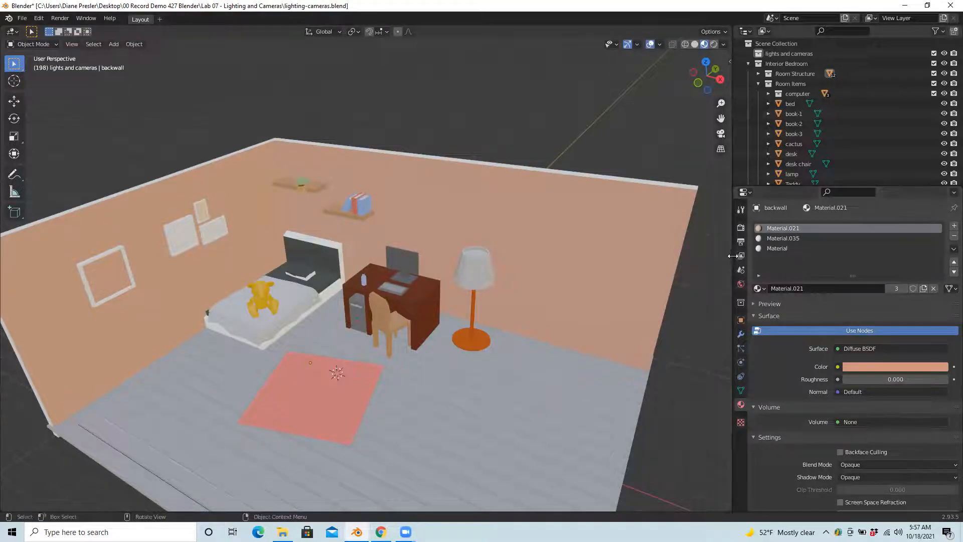
pyautogui.moveTo(731, 257); pyautogui.dragTo(750, 257)
pyautogui.scroll(2, 552, 327)
pyautogui.scroll(2, 552, 327)
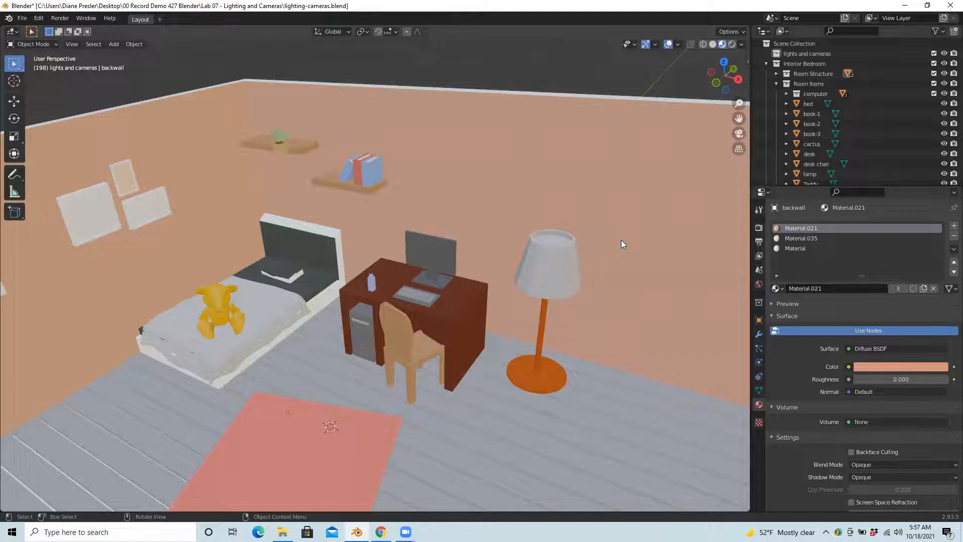
pyautogui.scroll(-5, 621, 244)
pyautogui.scroll(3, 622, 241)
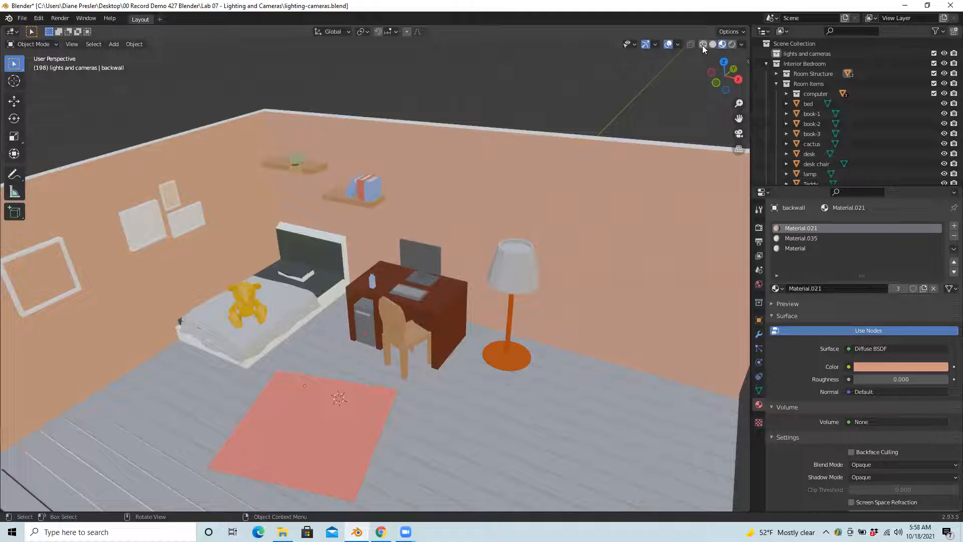
# Show the room in Wireframe, Solid and Material Preview shading, and finish in Rendered shading.
pyautogui.click(703, 48)
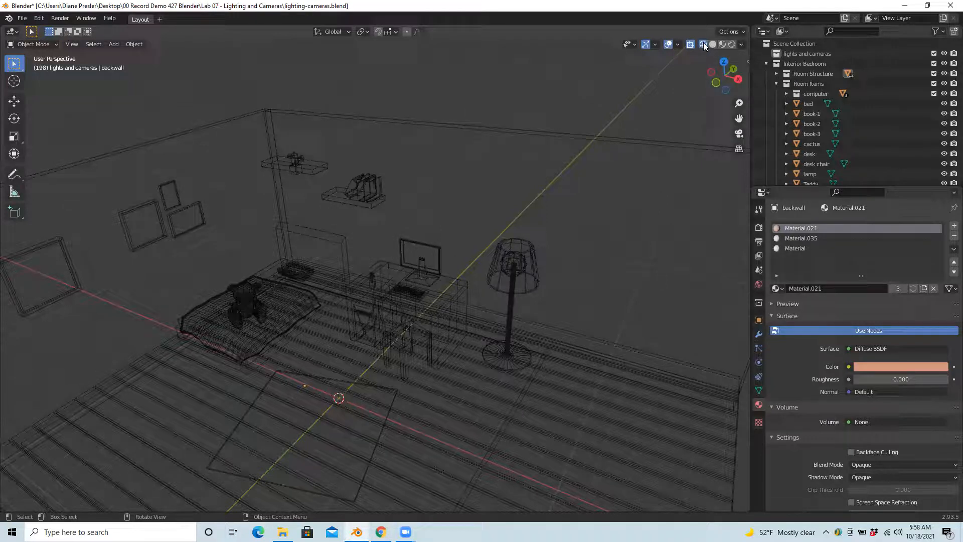
pyautogui.click(713, 45)
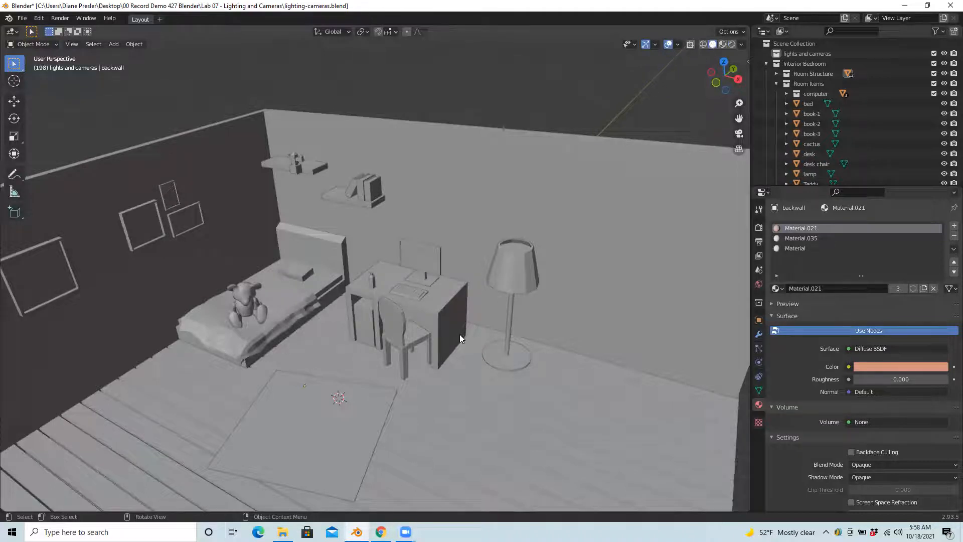
pyautogui.click(723, 45)
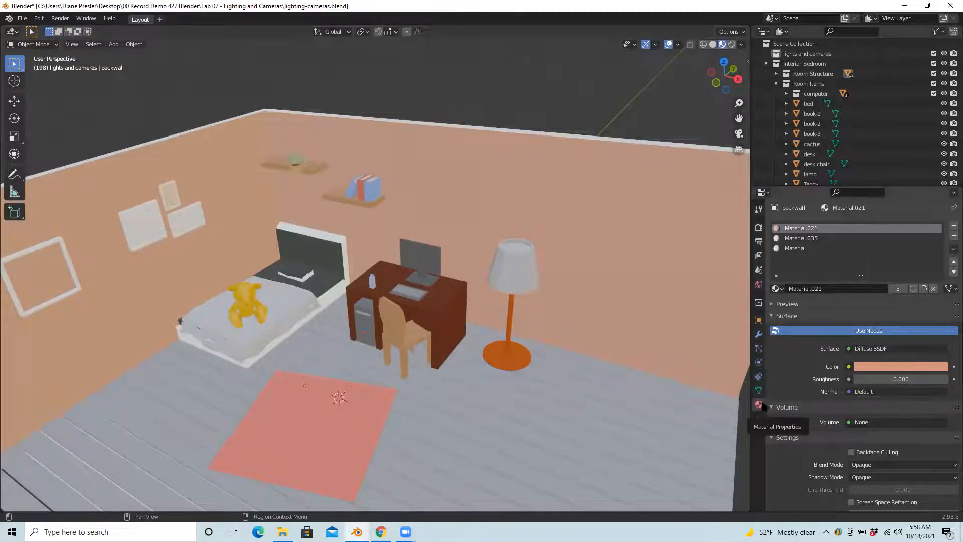
pyautogui.click(732, 44)
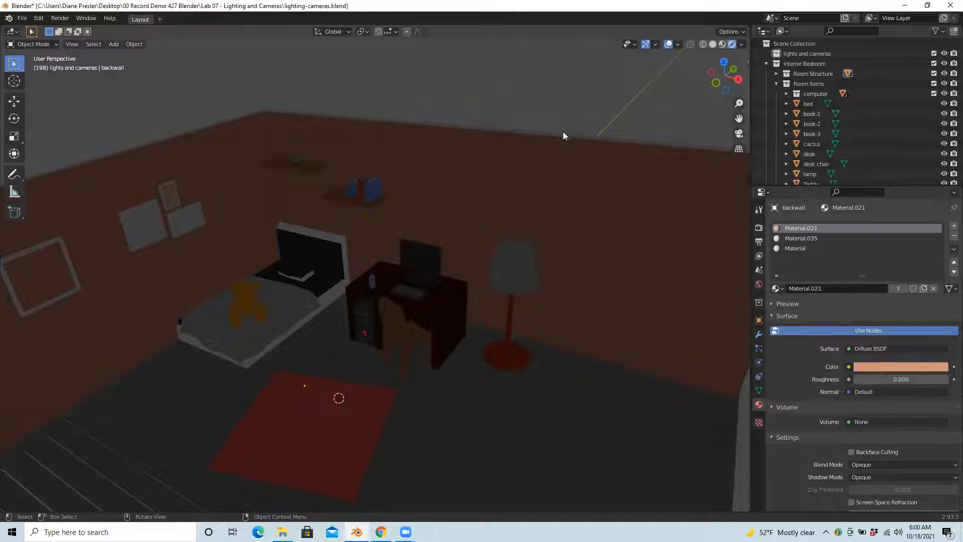
# Compare the room in Wireframe, Rendered and Material Preview using the shading pie menu, and return to Rendered.
pyautogui.press('z')
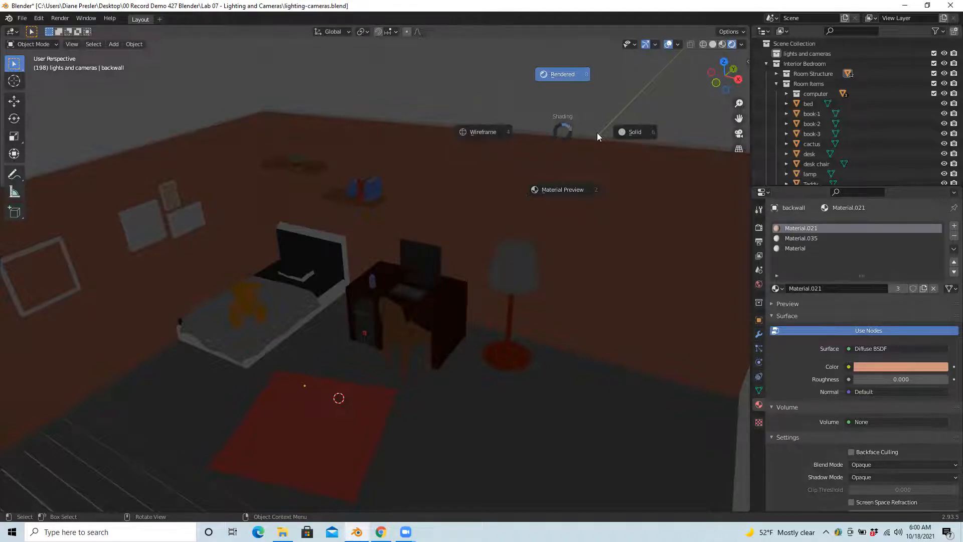
pyautogui.click(483, 131)
pyautogui.press('z')
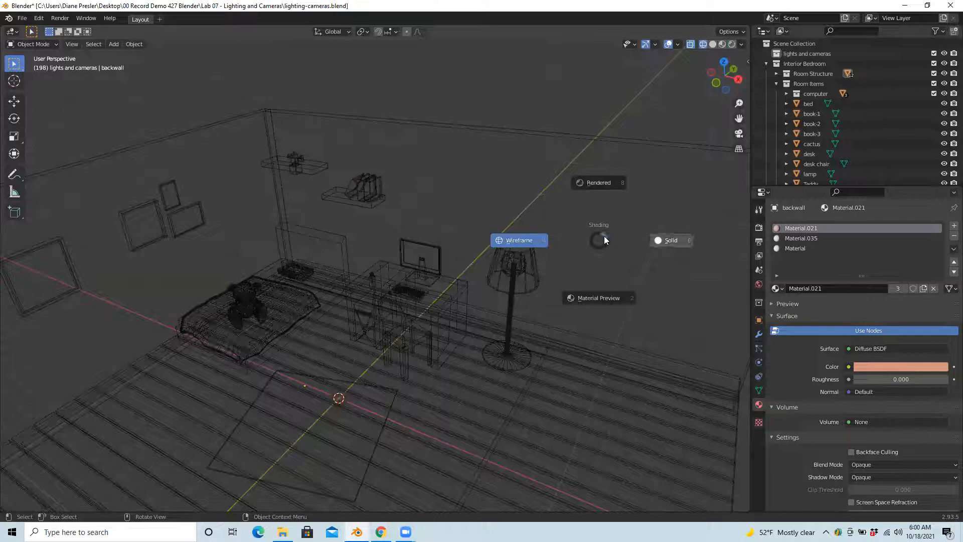
pyautogui.click(603, 182)
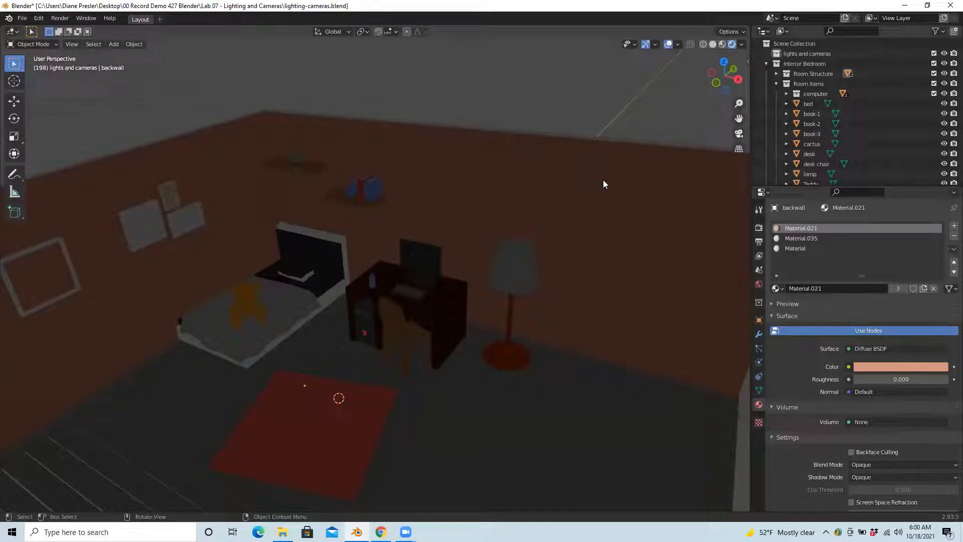
pyautogui.press('z')
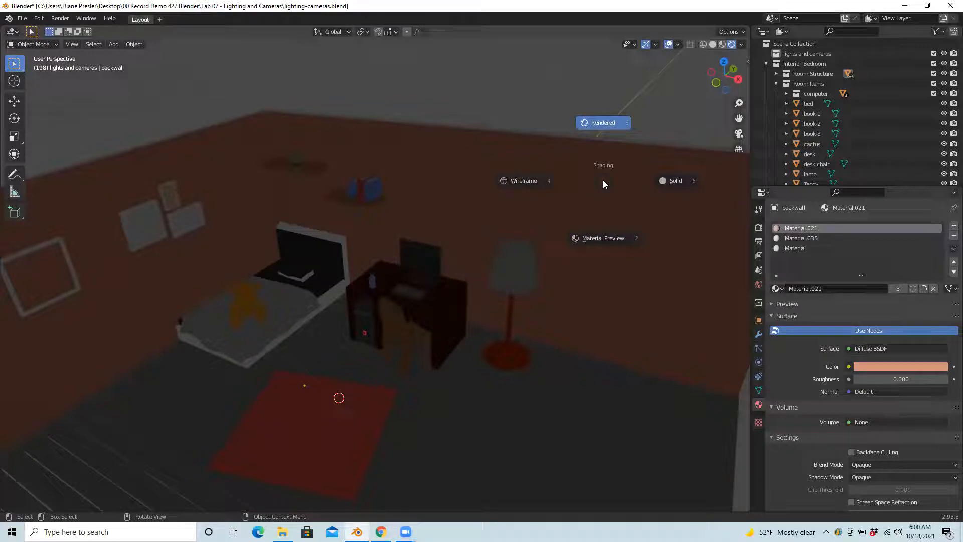
pyautogui.click(670, 264)
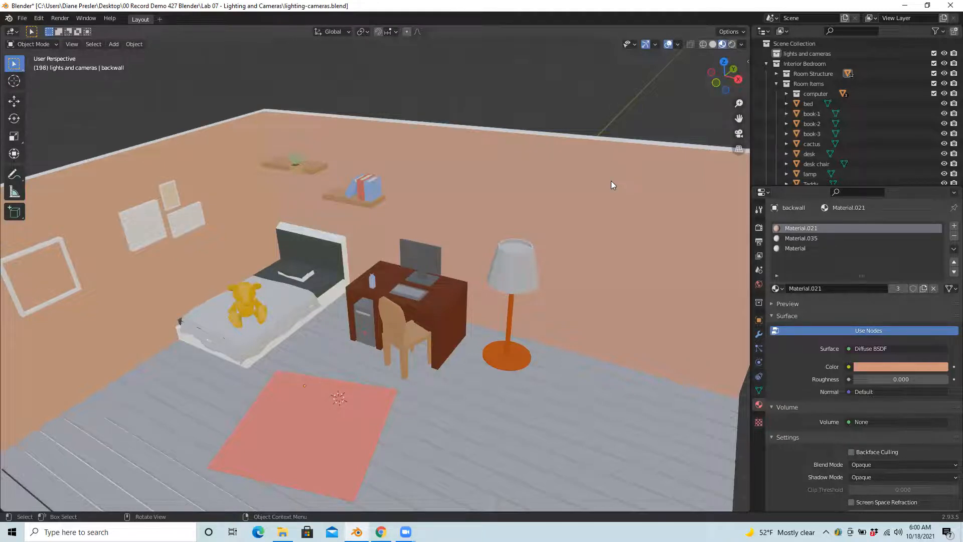
pyautogui.press('z')
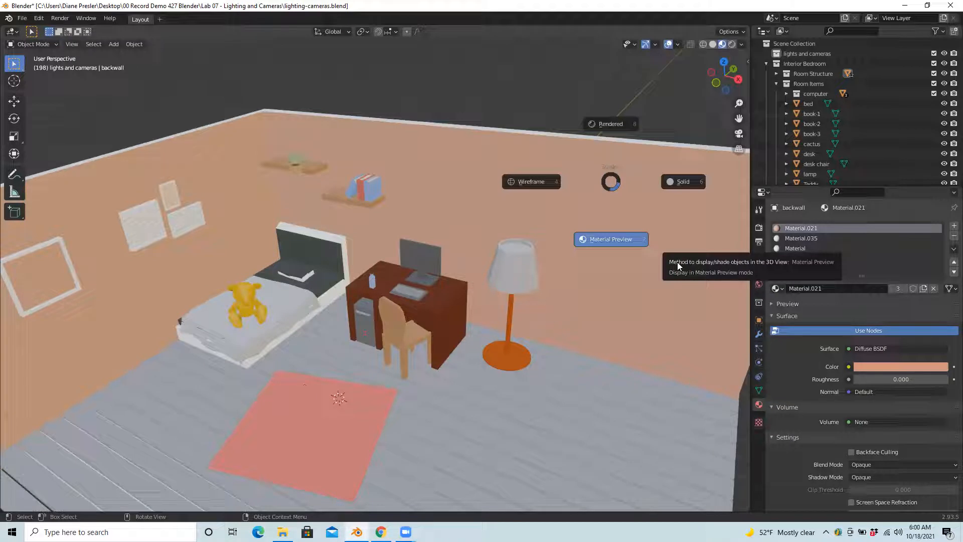
pyautogui.click(612, 124)
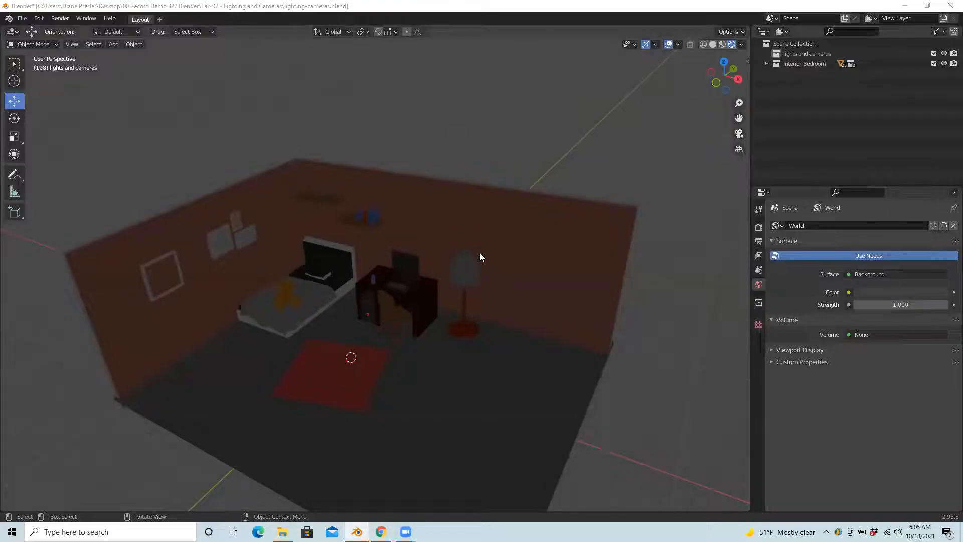
# Add a Sun light to the lights and cameras collection, with the Select Box tool active.
pyautogui.scroll(1, 491, 269)
pyautogui.scroll(-4, 491, 269)
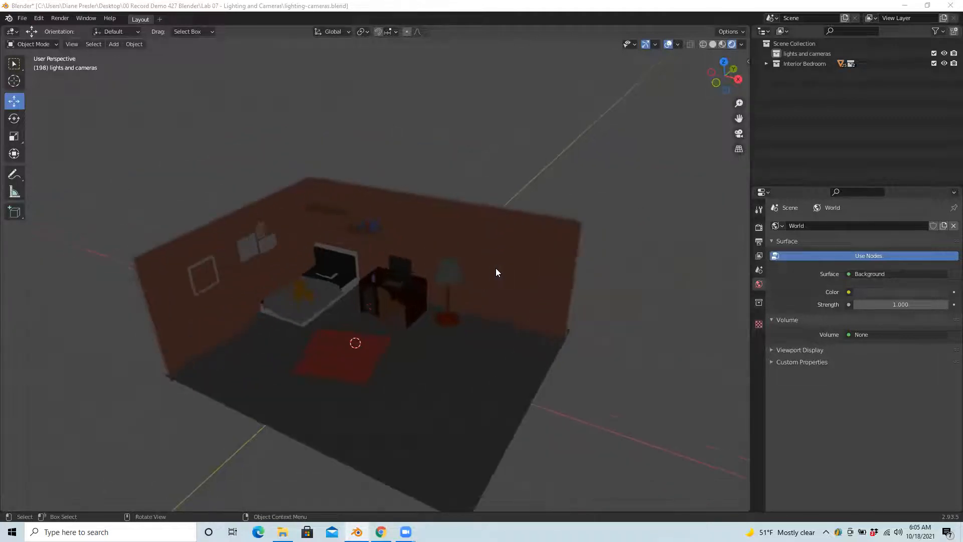
pyautogui.scroll(-1, 517, 273)
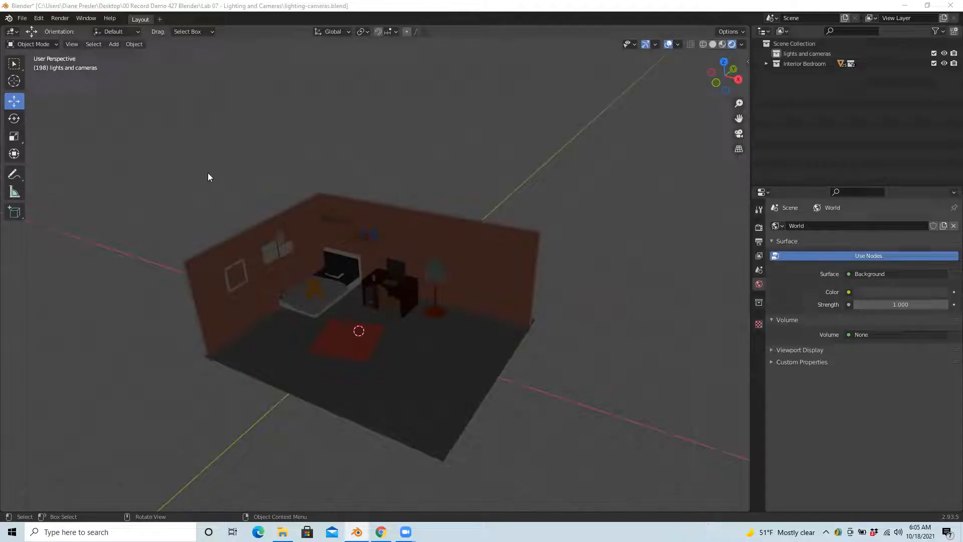
pyautogui.click(807, 55)
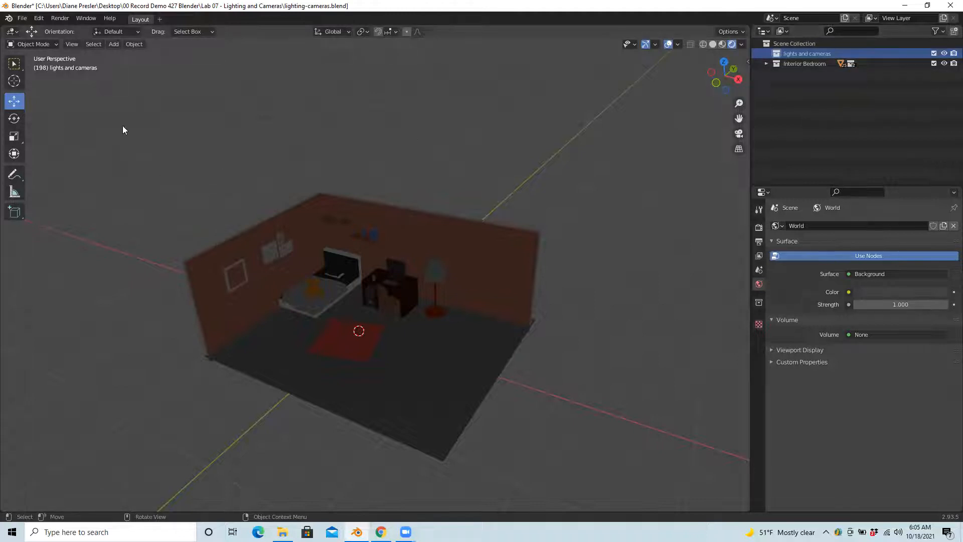
pyautogui.click(14, 63)
pyautogui.click(114, 45)
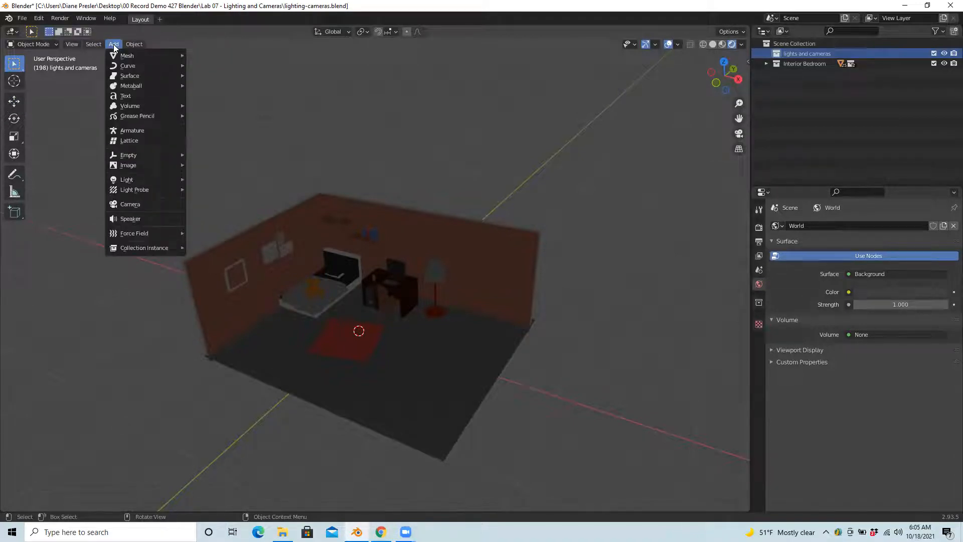
pyautogui.moveTo(116, 56)
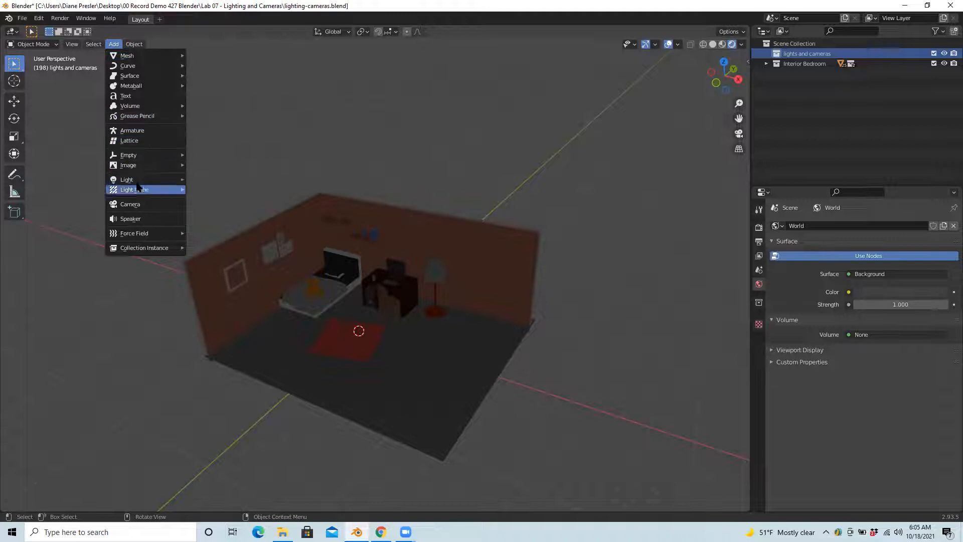
pyautogui.moveTo(137, 180)
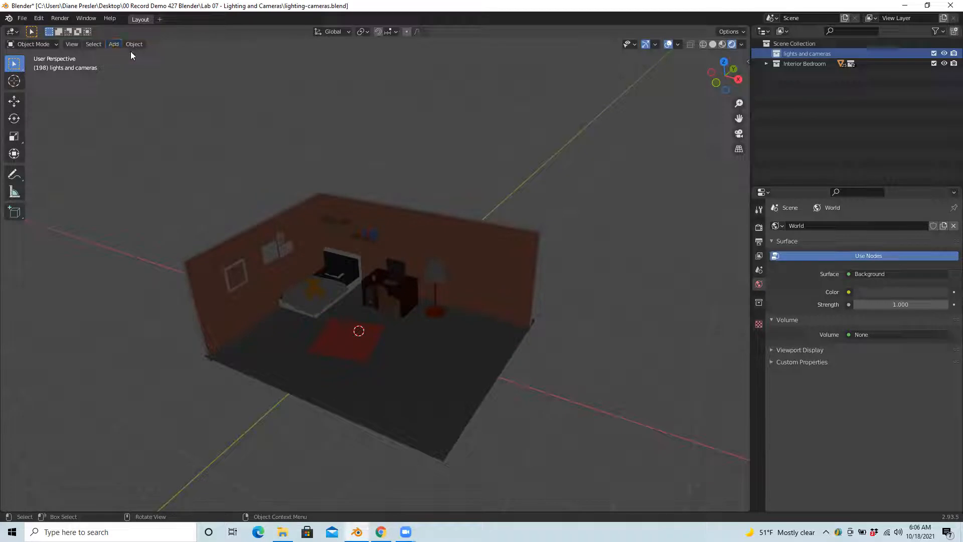
pyautogui.click(114, 46)
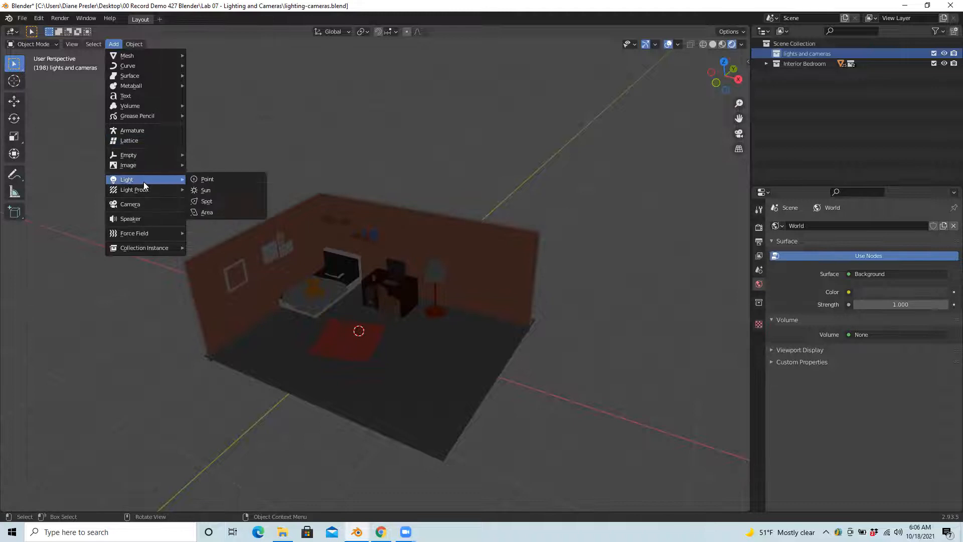
pyautogui.click(209, 192)
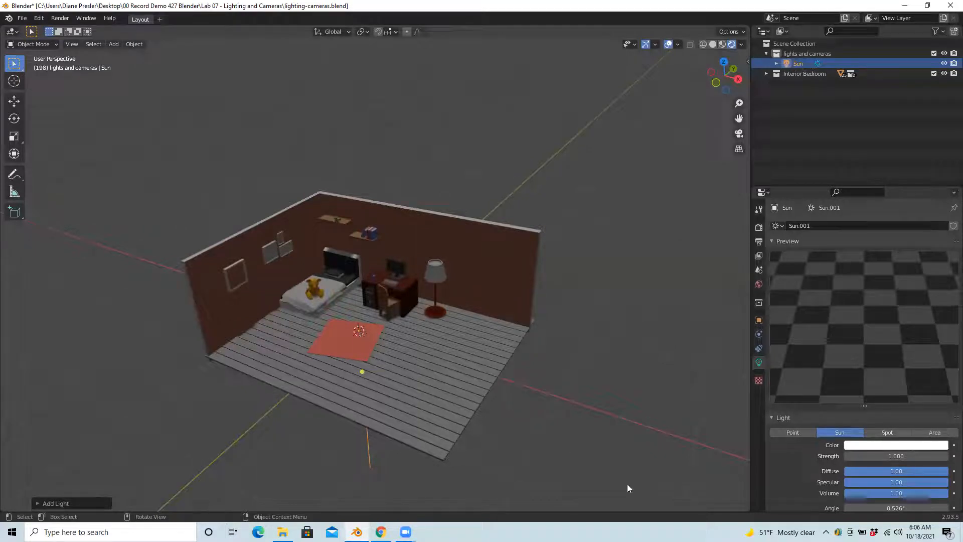
# Inspect the sun light from beneath the floor with its visibility off and on, and return to viewing the room from above.
pyautogui.moveTo(558, 440); pyautogui.dragTo(555, 368, button='middle')
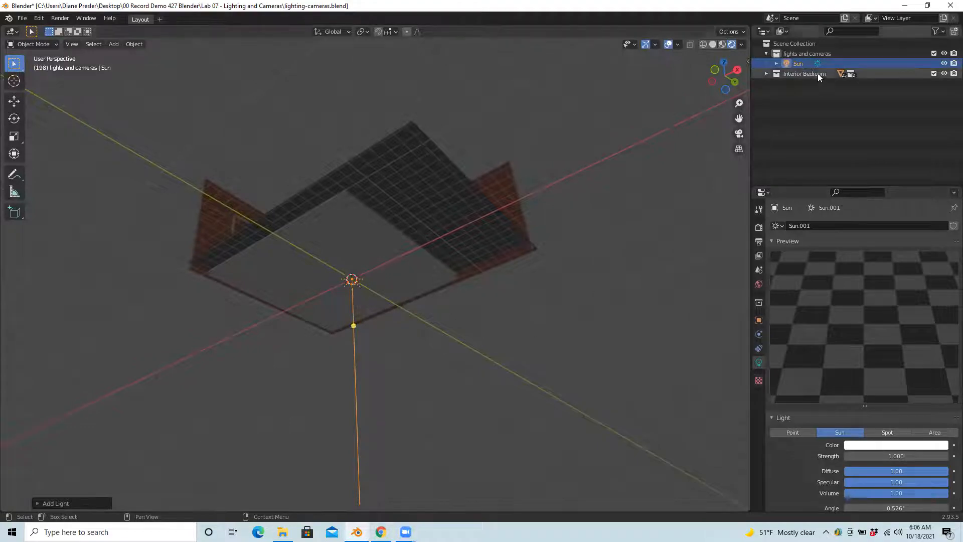
pyautogui.click(944, 63)
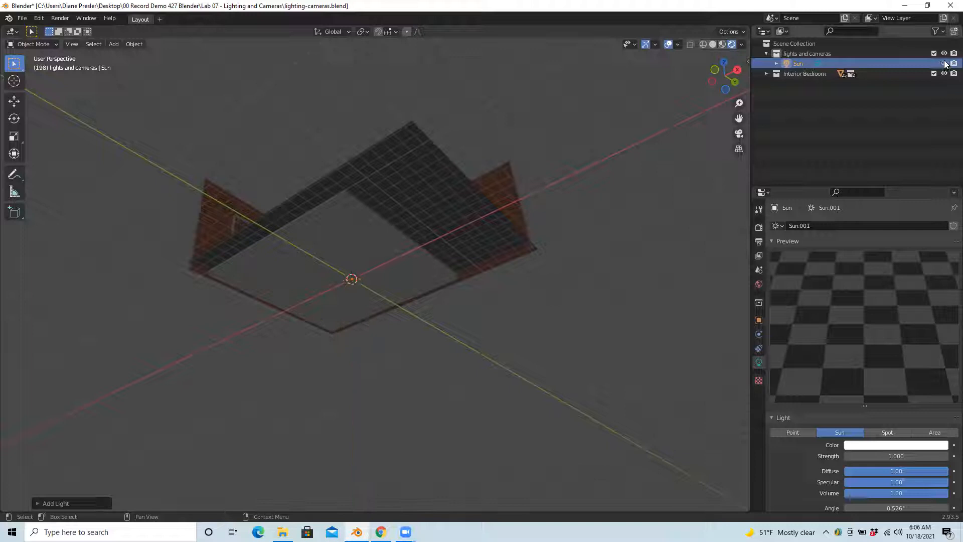
pyautogui.click(945, 64)
pyautogui.moveTo(574, 257); pyautogui.dragTo(563, 338, button='middle')
pyautogui.moveTo(568, 353)
pyautogui.mouseDown(button='middle')
pyautogui.moveTo(542, 327)
pyautogui.moveTo(565, 314)
pyautogui.moveTo(561, 342)
pyautogui.mouseUp(button='middle')
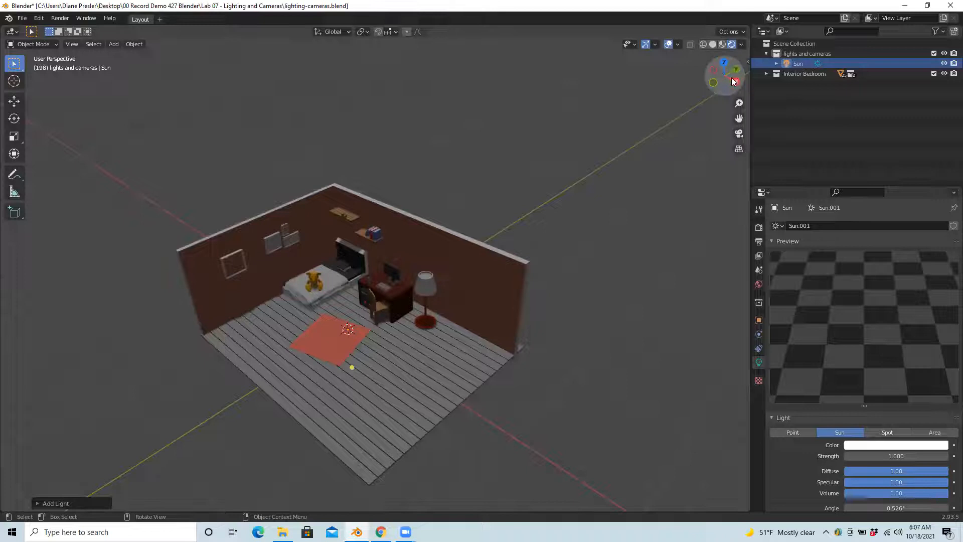
pyautogui.moveTo(734, 91); pyautogui.dragTo(724, 77)
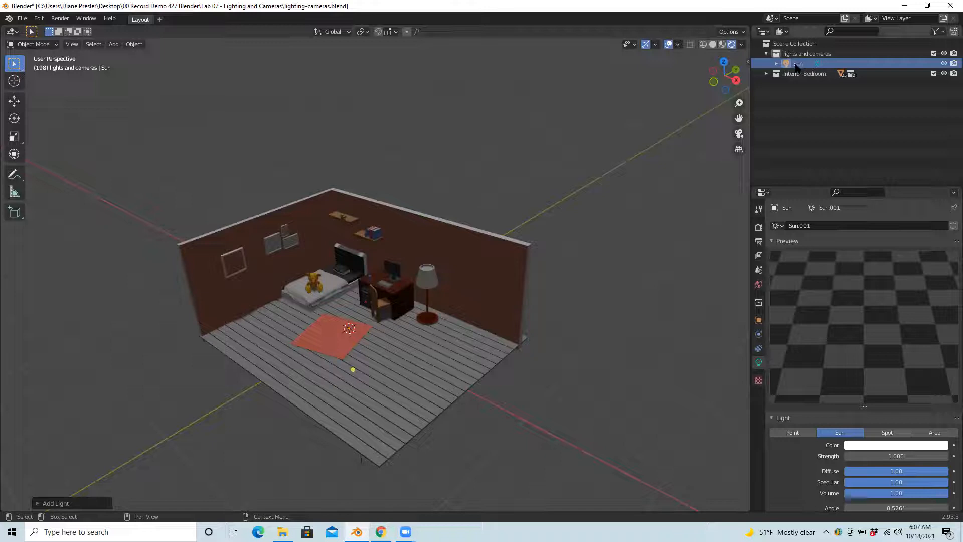
# Raise the selected sun light straight up along the Z axis from the floor into the room with the Move tool.
pyautogui.click(15, 102)
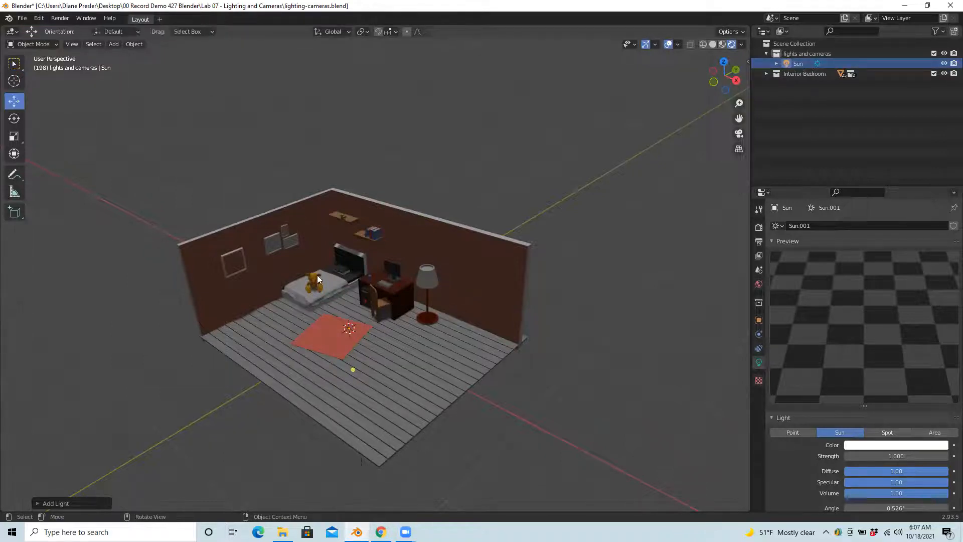
pyautogui.moveTo(421, 355); pyautogui.dragTo(430, 350, button='middle')
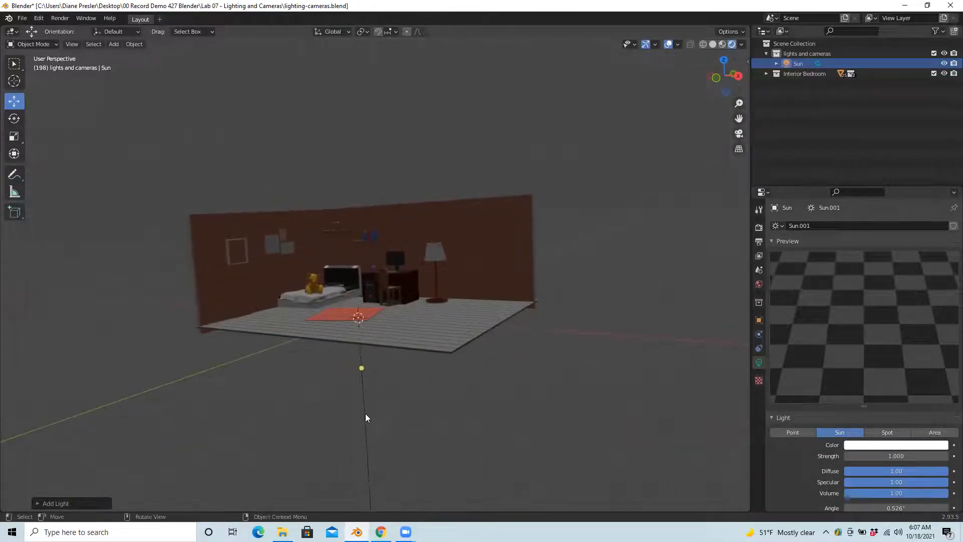
pyautogui.click(360, 324)
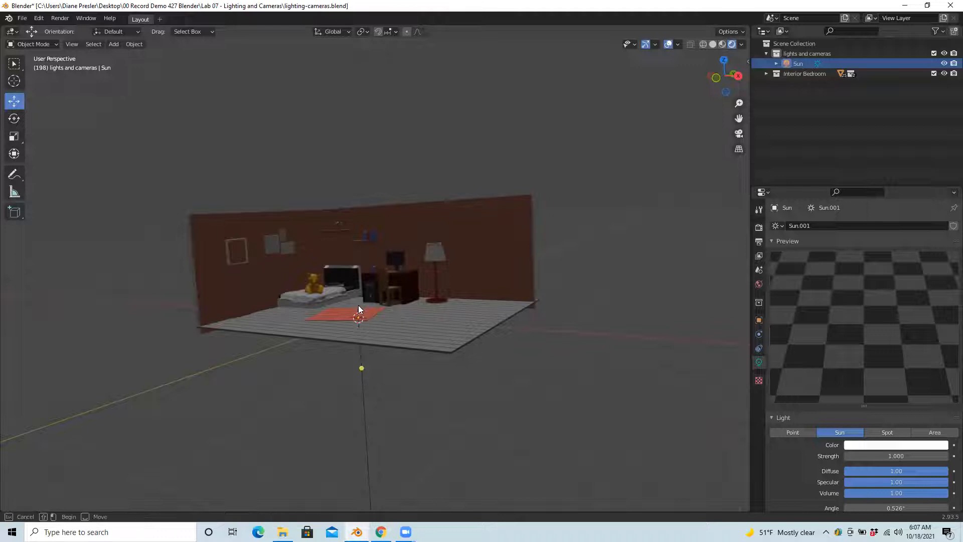
pyautogui.click(830, 65)
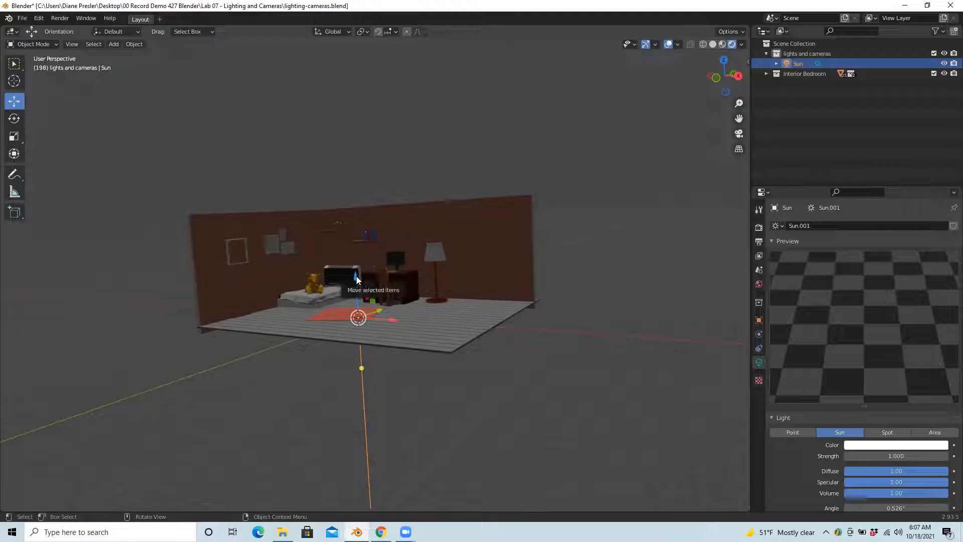
pyautogui.moveTo(355, 279); pyautogui.dragTo(358, 202)
pyautogui.moveTo(581, 271); pyautogui.dragTo(590, 294, button='middle')
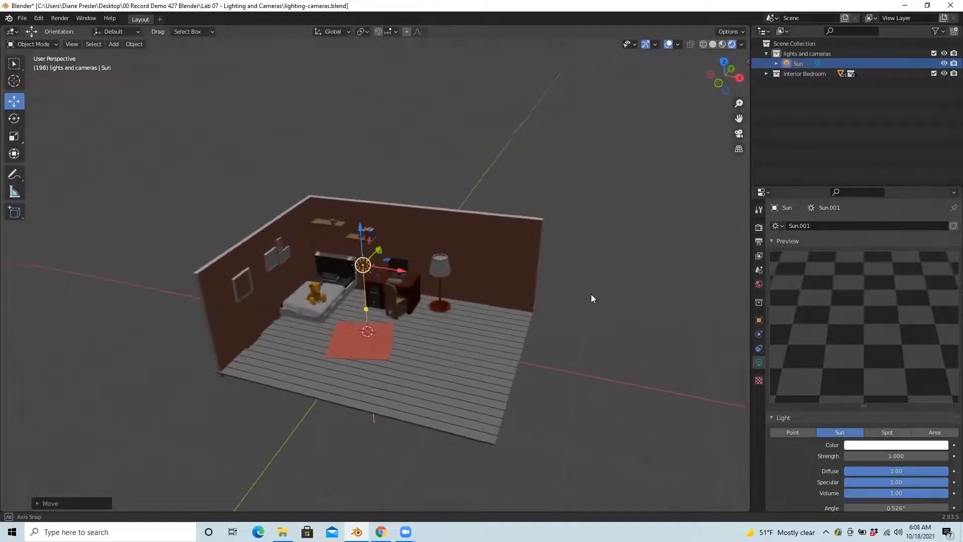
# Compare the room's lighting with the sun light hidden and shown, leaving the light shown.
pyautogui.click(943, 64)
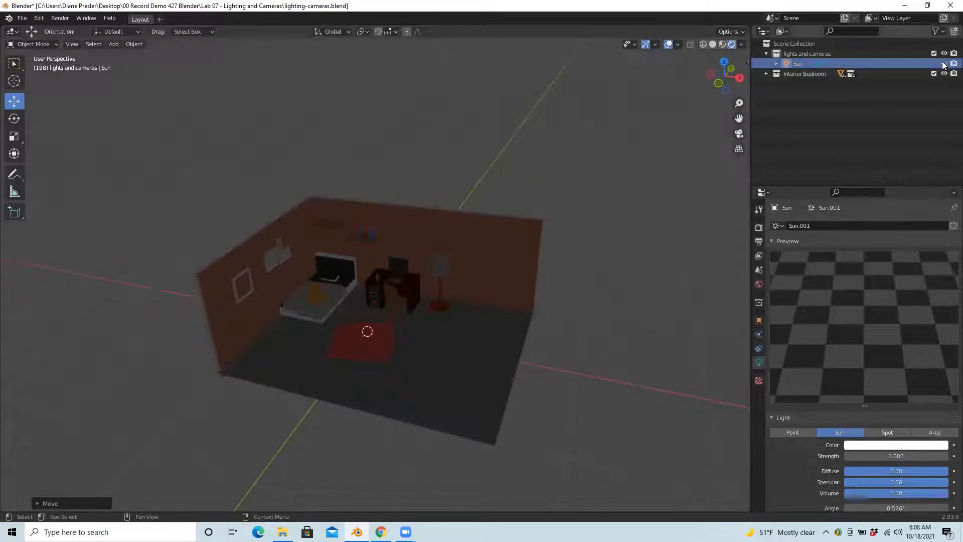
pyautogui.click(944, 63)
pyautogui.click(944, 64)
pyautogui.click(944, 64)
pyautogui.click(944, 64)
pyautogui.click(944, 64)
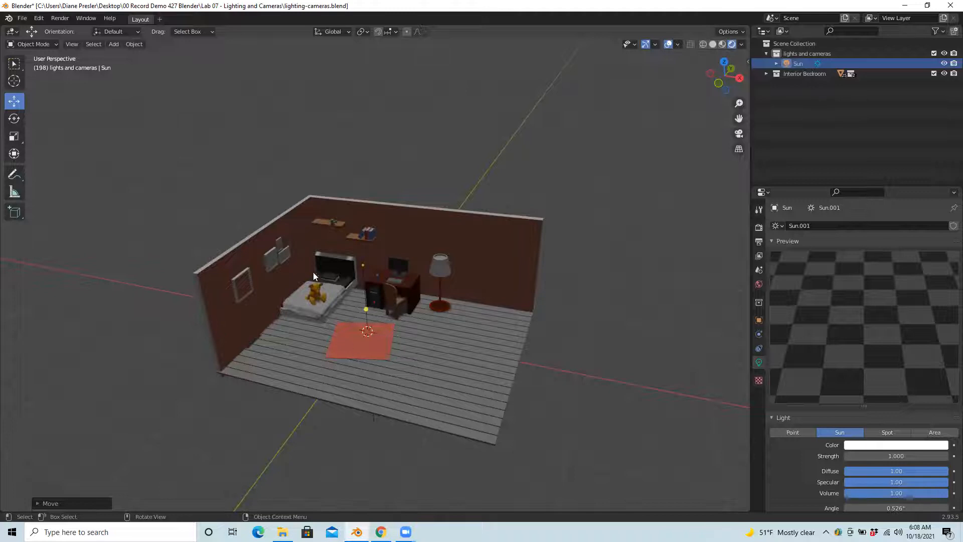
# Aim the sun light at the floor lamp, the floor beside the bed, and finally the back wall beside the desk.
pyautogui.moveTo(444, 360)
pyautogui.mouseDown(button='middle')
pyautogui.moveTo(443, 334)
pyautogui.moveTo(446, 342)
pyautogui.mouseUp(button='middle')
pyautogui.scroll(2, 445, 341)
pyautogui.scroll(1, 446, 341)
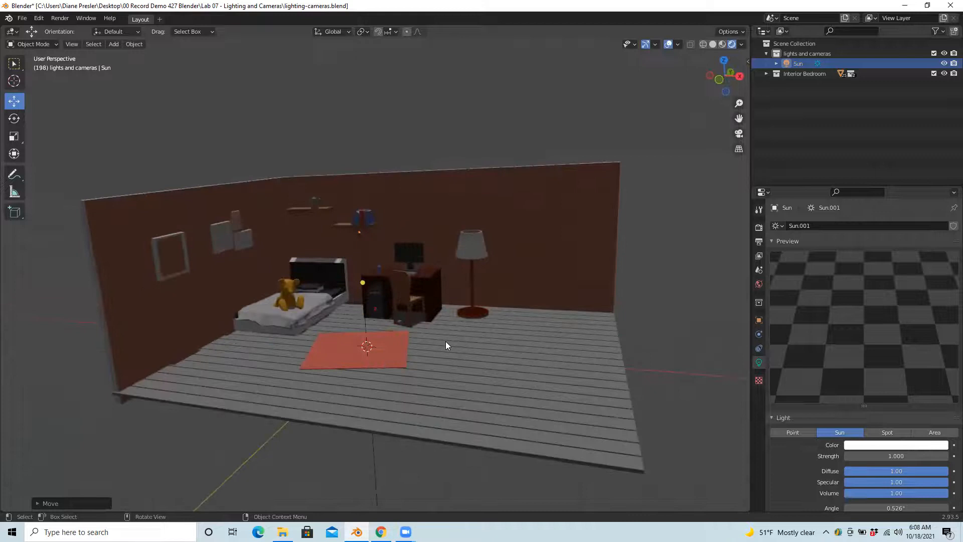
pyautogui.scroll(-1, 446, 341)
pyautogui.scroll(3, 446, 341)
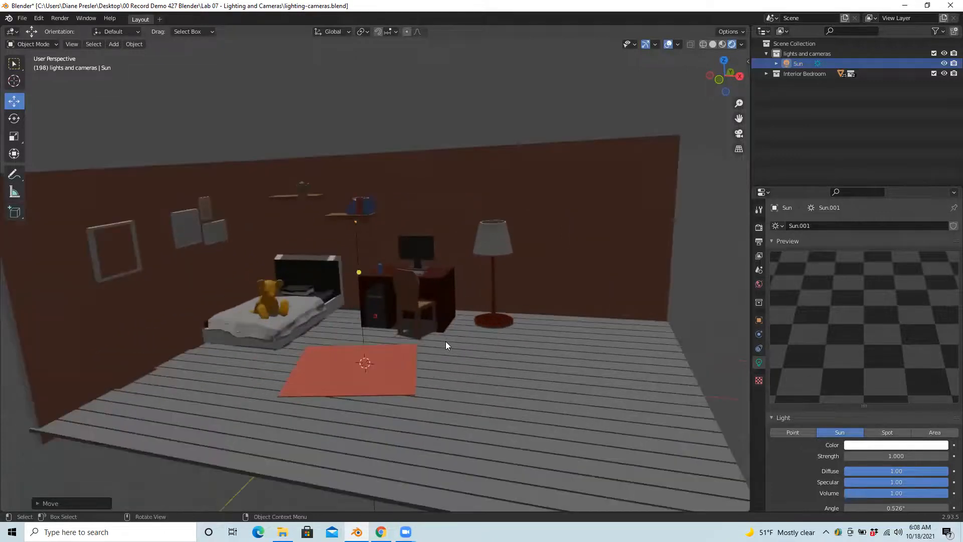
pyautogui.moveTo(463, 387)
pyautogui.mouseDown(button='middle')
pyautogui.moveTo(456, 400)
pyautogui.moveTo(470, 384)
pyautogui.mouseUp(button='middle')
pyautogui.scroll(2, 398, 271)
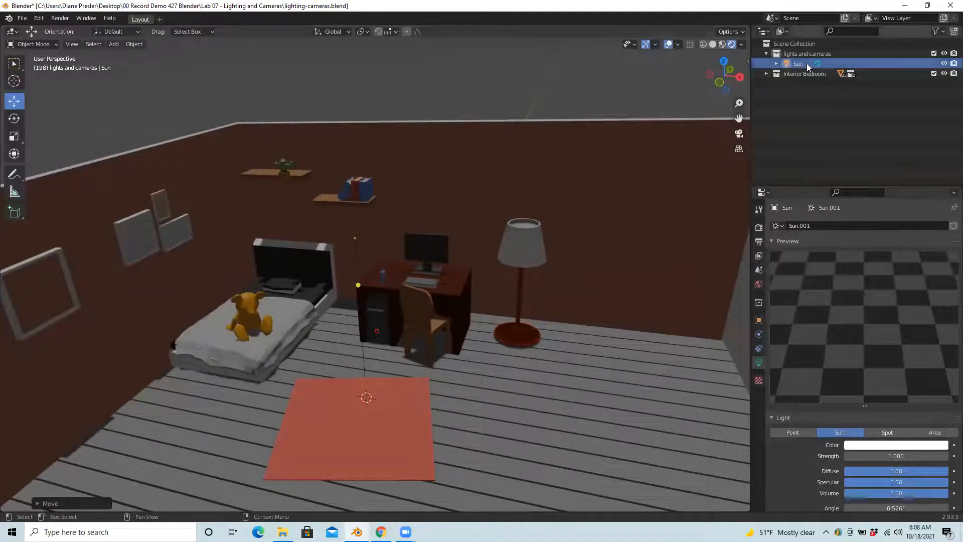
pyautogui.click(829, 63)
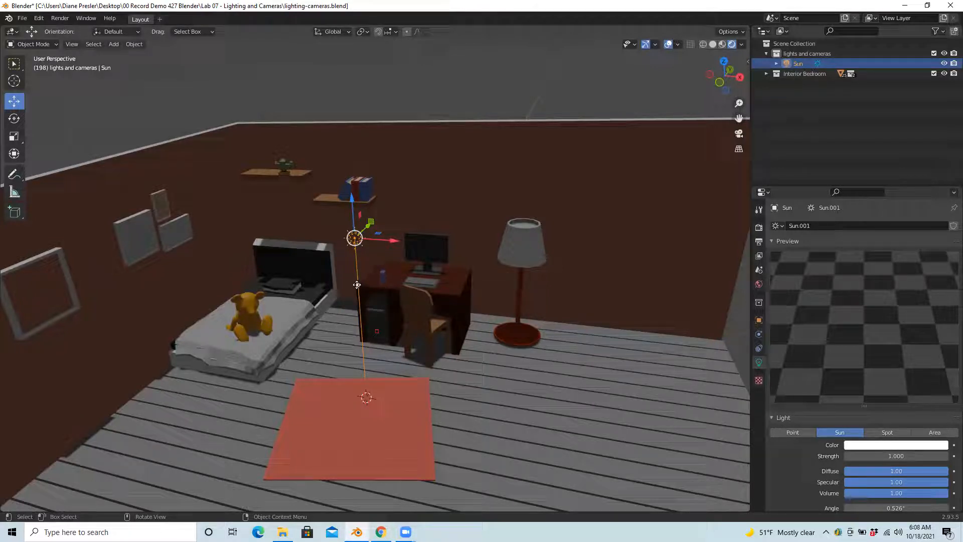
pyautogui.moveTo(357, 285); pyautogui.dragTo(511, 299)
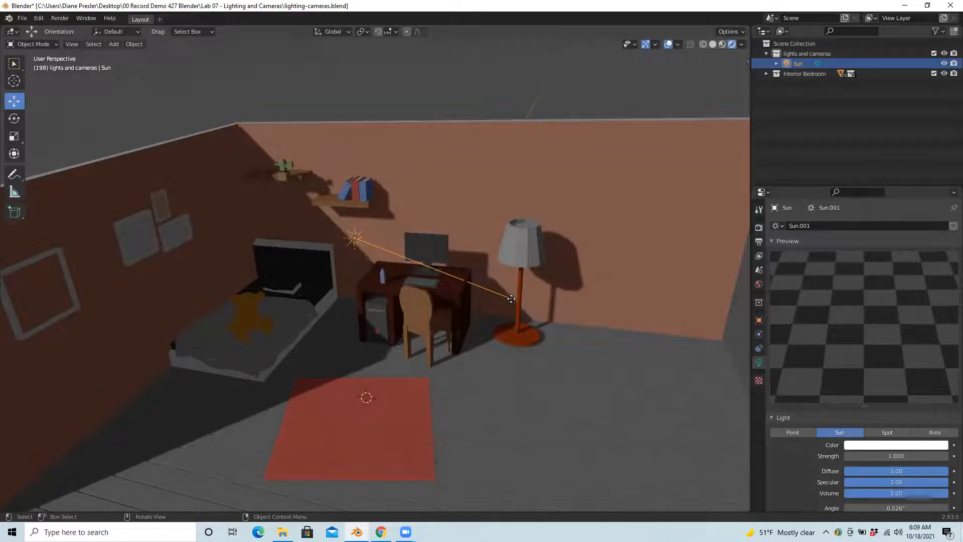
pyautogui.moveTo(512, 298); pyautogui.dragTo(325, 354)
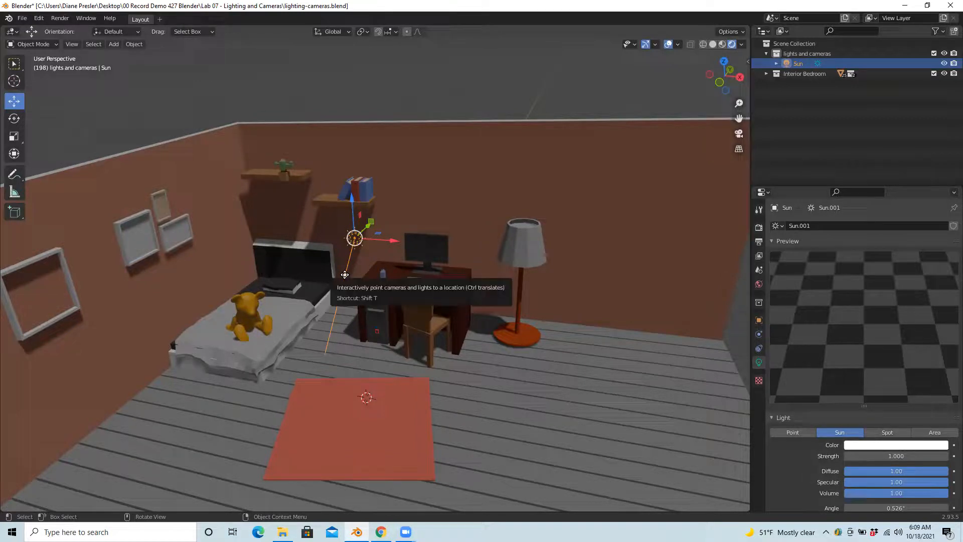
pyautogui.moveTo(344, 275)
pyautogui.mouseDown()
pyautogui.moveTo(357, 293)
pyautogui.moveTo(356, 277)
pyautogui.mouseUp()
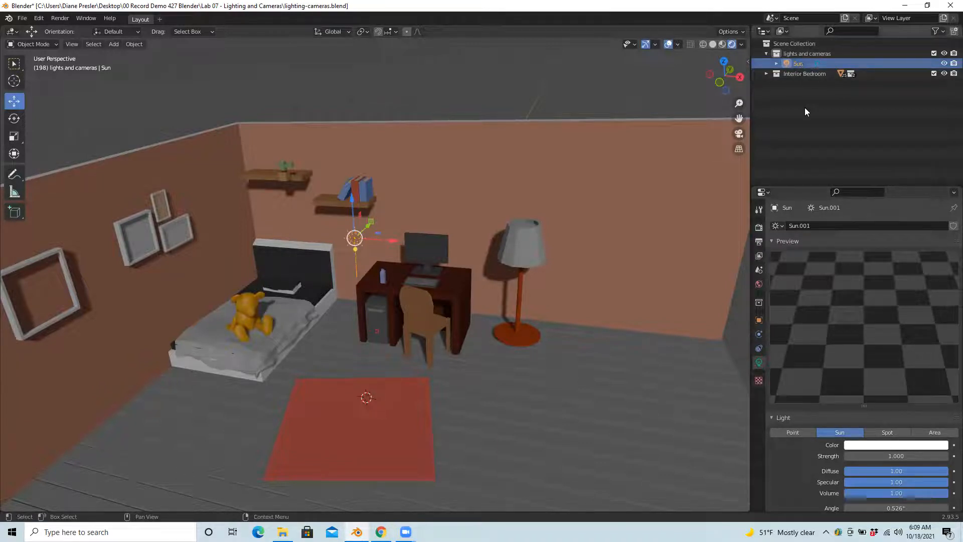
# With Select Box active, collapse the sun light's preview, set its strength to 0.410 and deselect it.
pyautogui.click(839, 128)
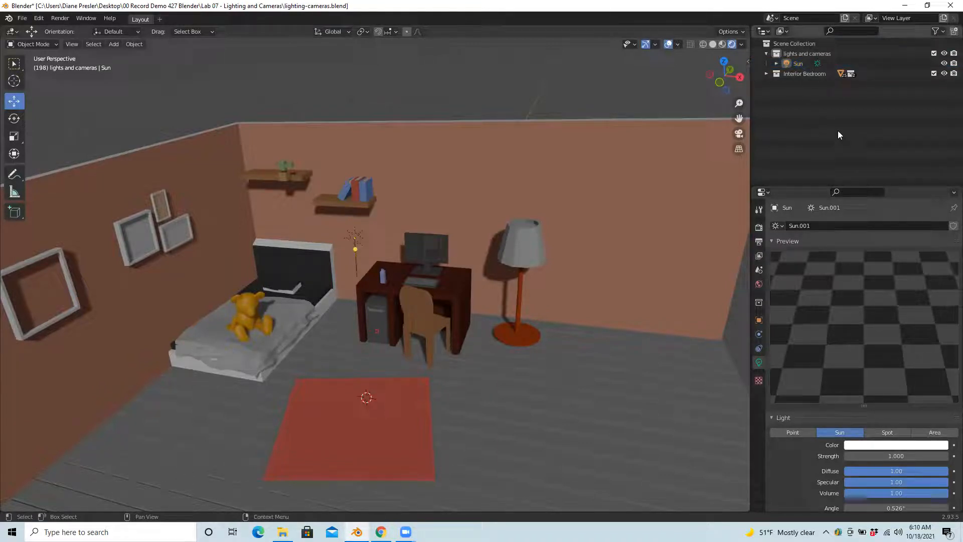
pyautogui.click(801, 63)
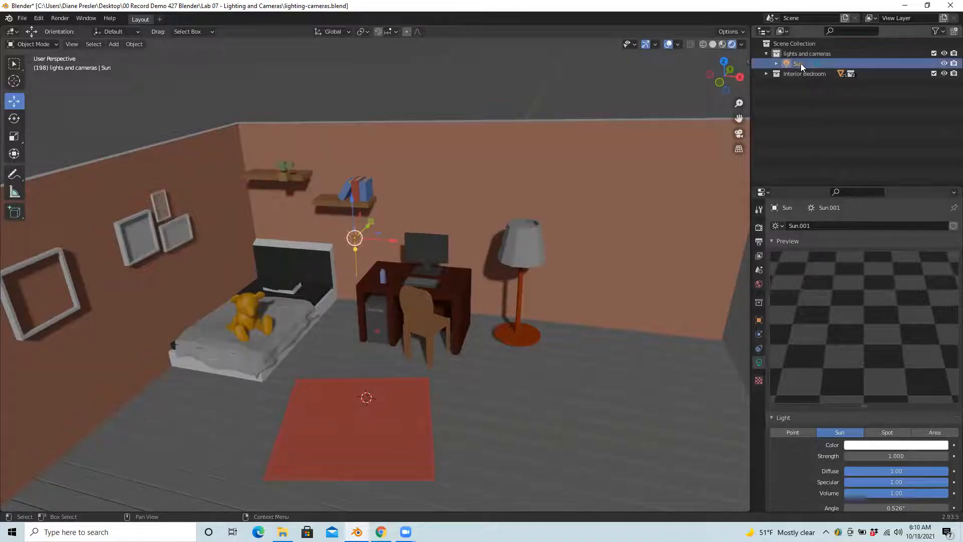
pyautogui.click(14, 63)
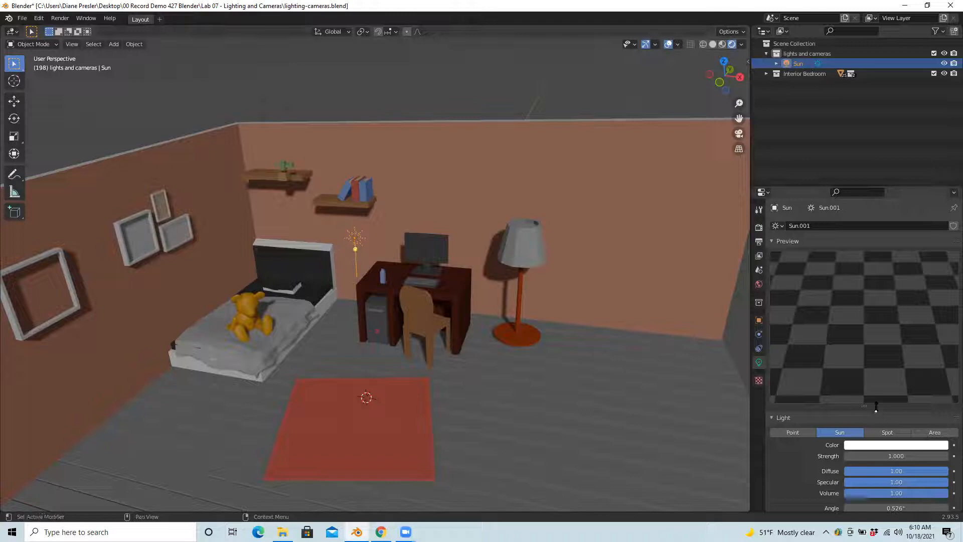
pyautogui.moveTo(878, 405); pyautogui.dragTo(884, 286)
pyautogui.click(774, 243)
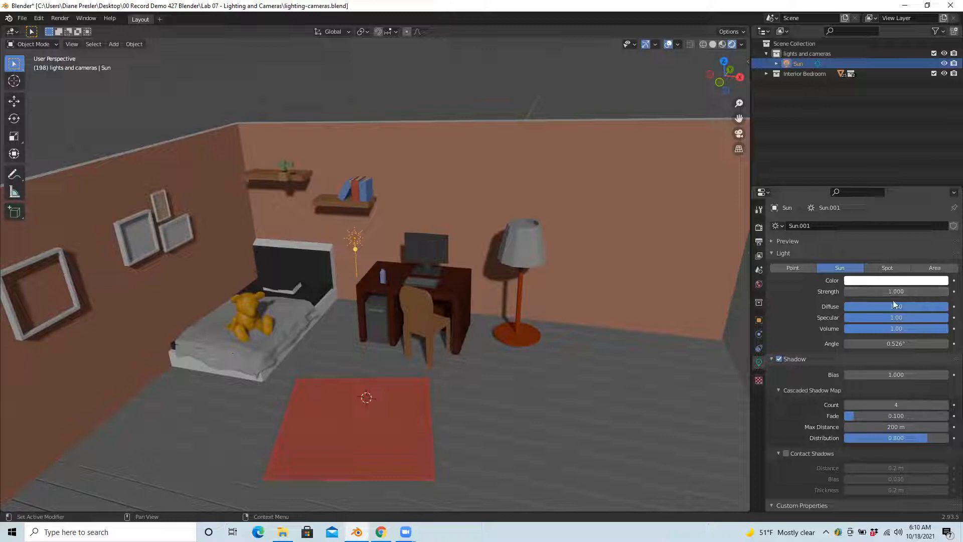
pyautogui.moveTo(897, 294); pyautogui.dragTo(844, 292)
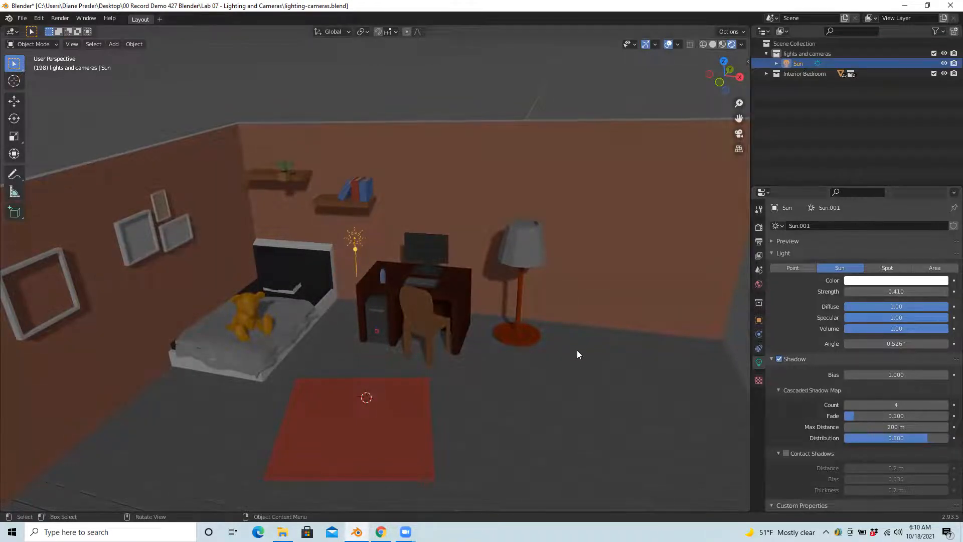
pyautogui.click(883, 141)
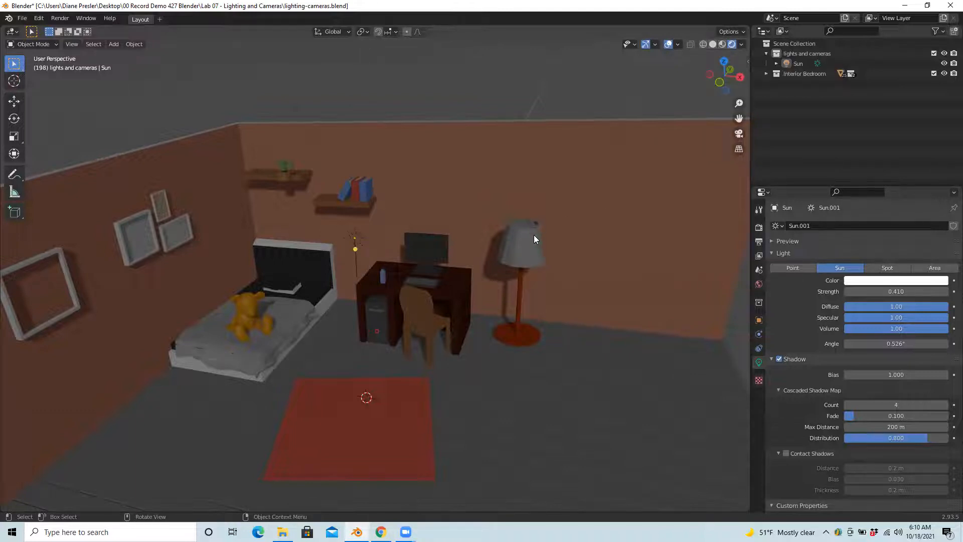
# Compare the dimmed room in Solid and Material Preview shading, and return to Rendered shading.
pyautogui.click(713, 43)
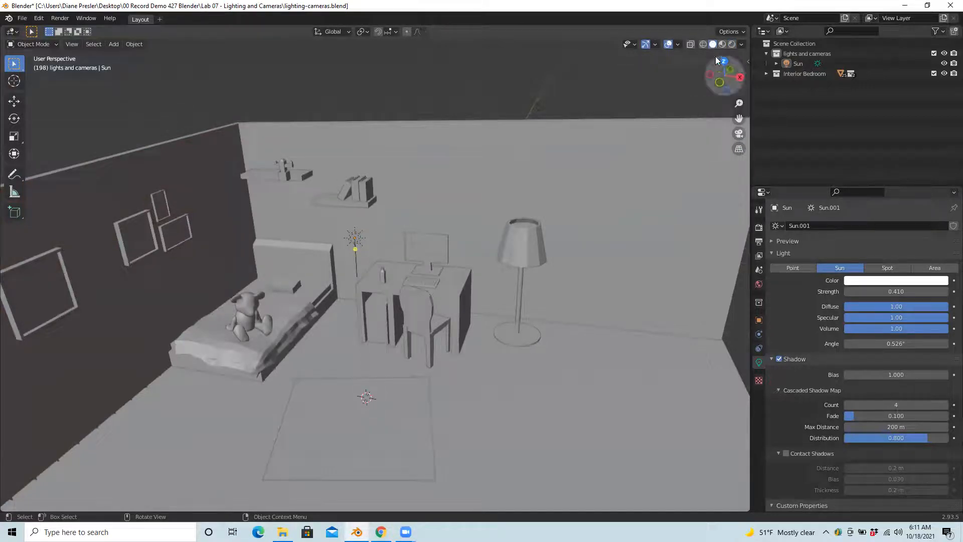
pyautogui.click(723, 44)
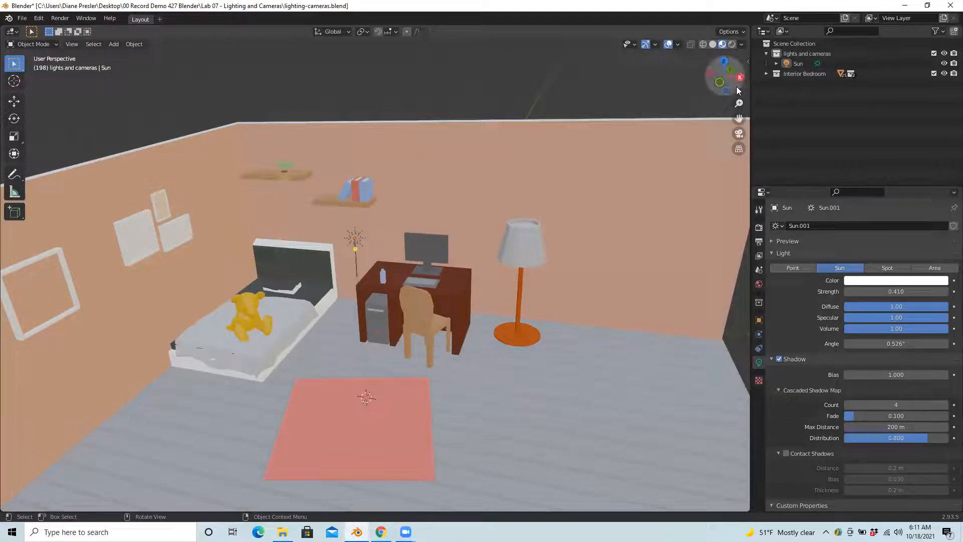
pyautogui.click(733, 44)
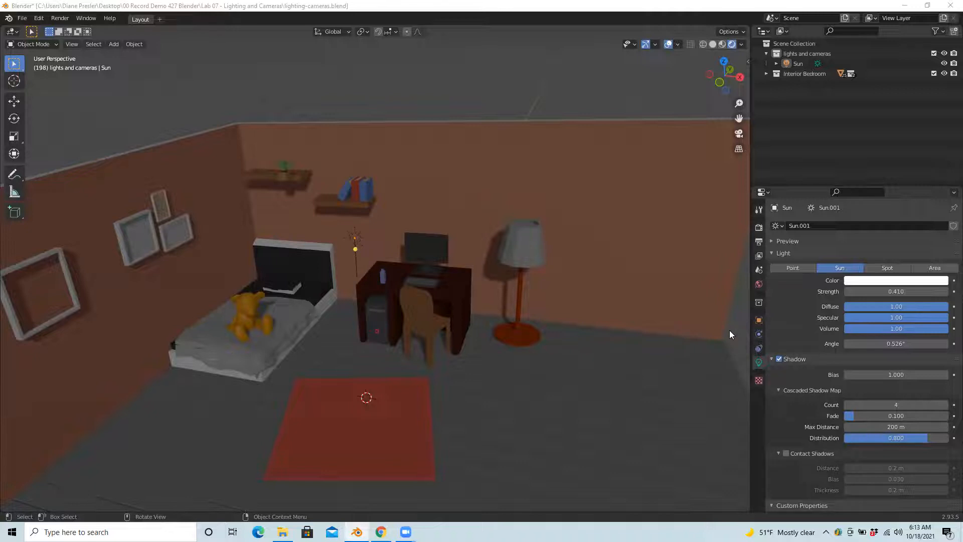
# Compare the room with the sun light's shadows off and on, and set its cascaded shadow fade to 0.200 and max distance to 199 m.
pyautogui.click(779, 360)
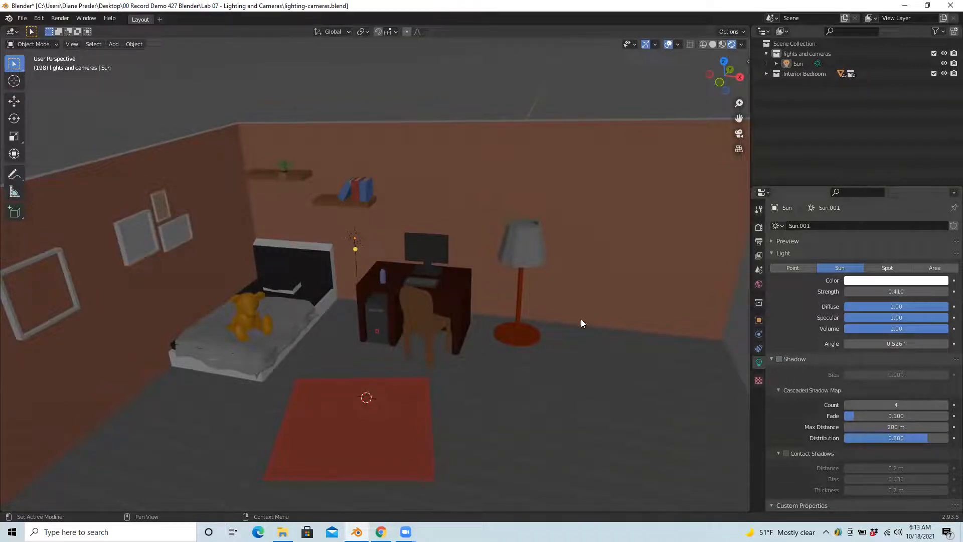
pyautogui.click(780, 358)
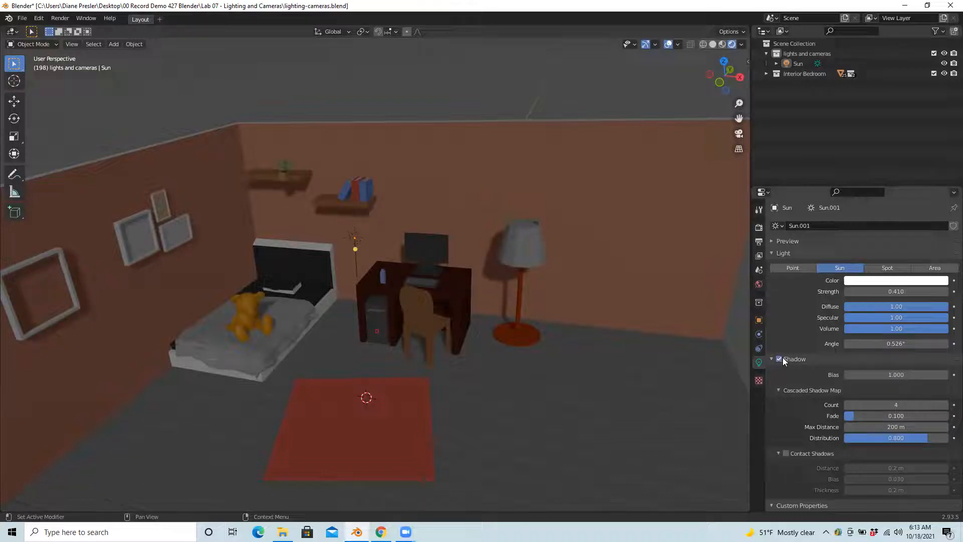
pyautogui.moveTo(852, 415); pyautogui.dragTo(870, 414)
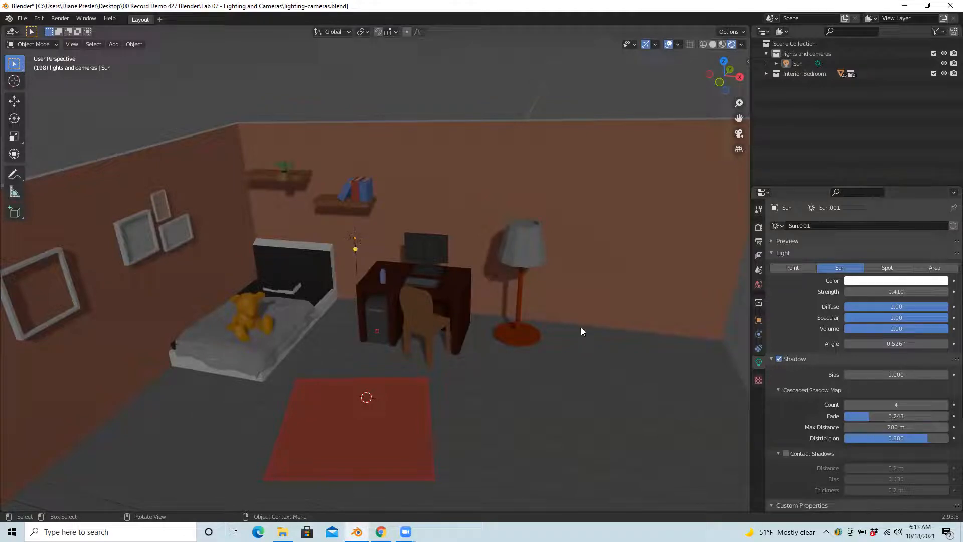
pyautogui.moveTo(870, 416)
pyautogui.mouseDown()
pyautogui.moveTo(890, 416)
pyautogui.moveTo(864, 415)
pyautogui.moveTo(853, 427)
pyautogui.moveTo(885, 428)
pyautogui.mouseUp()
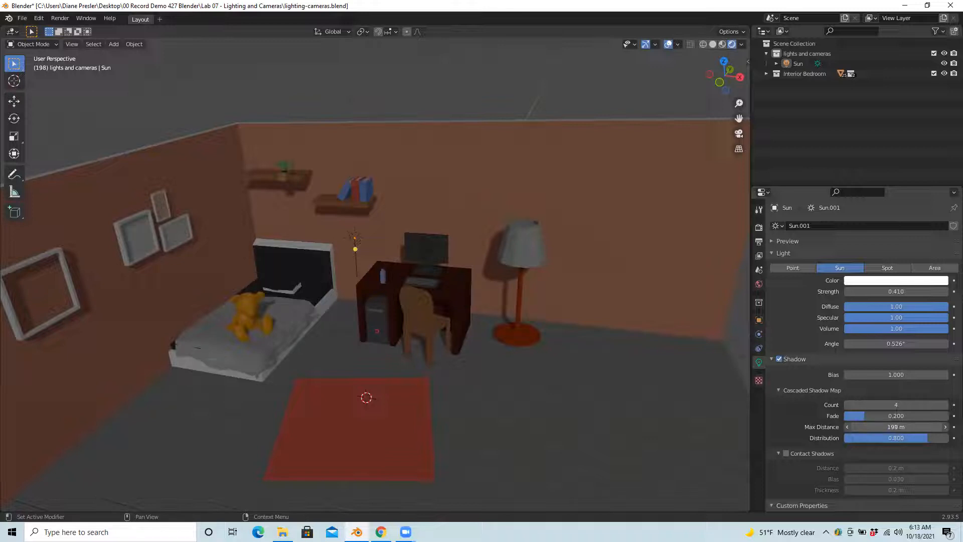
pyautogui.moveTo(885, 427); pyautogui.dragTo(888, 428)
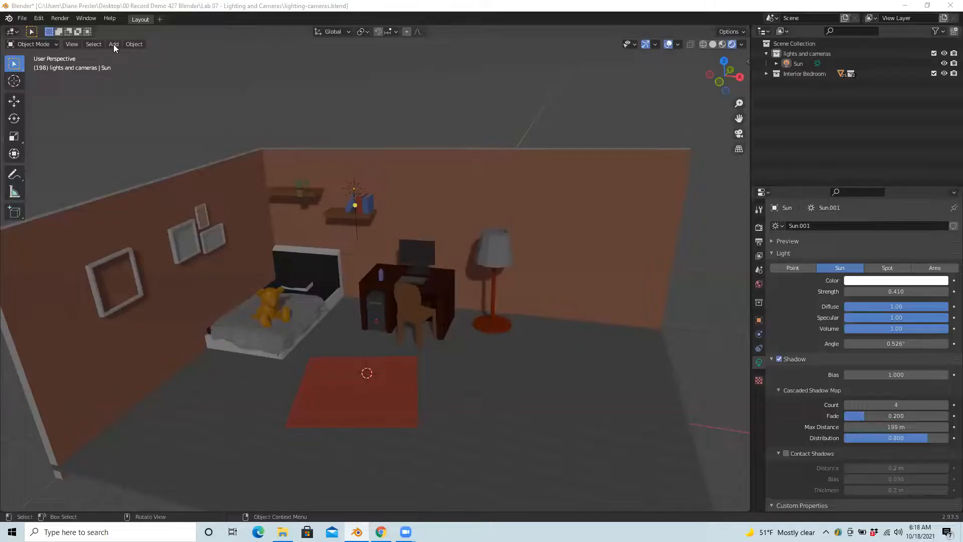
# Add a point light to the bedroom scene at the 3D cursor.
pyautogui.click(114, 44)
pyautogui.moveTo(133, 179)
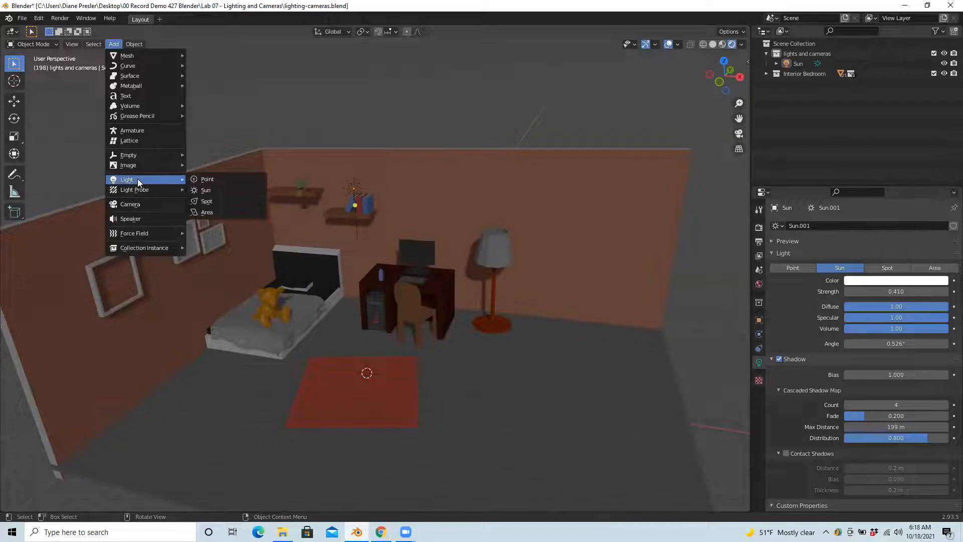
pyautogui.click(222, 181)
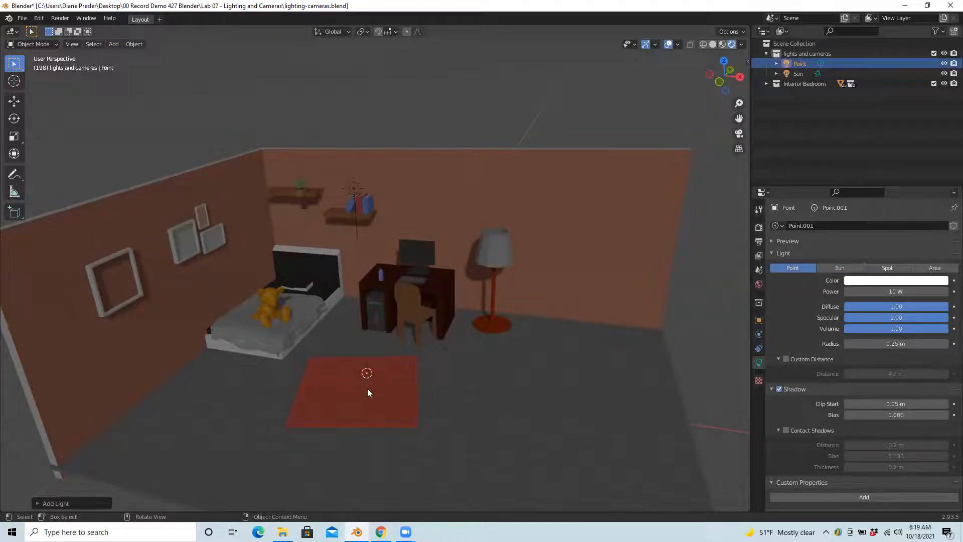
# Raise the point light straight up from floor level to just above desk height with the Move tool.
pyautogui.scroll(-3, 471, 435)
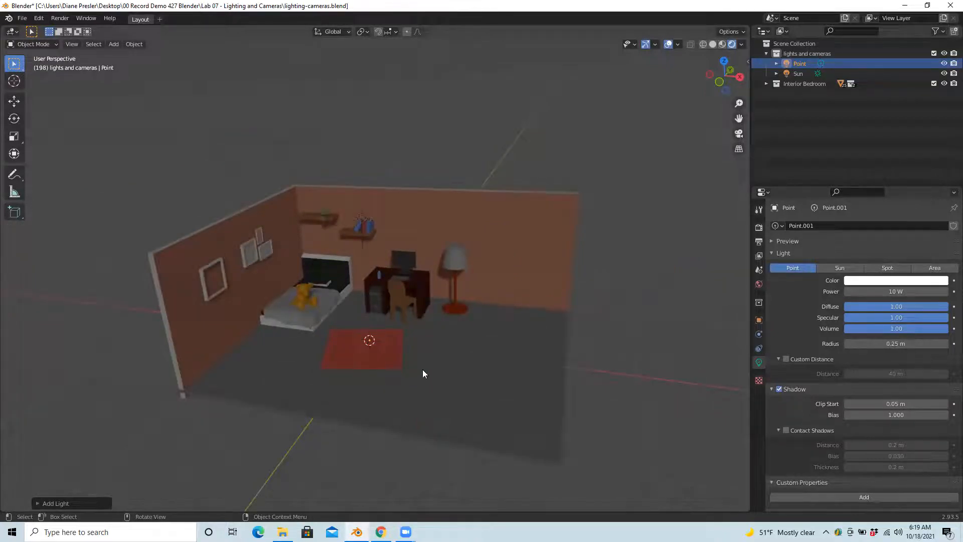
pyautogui.moveTo(442, 397); pyautogui.dragTo(424, 319, button='middle')
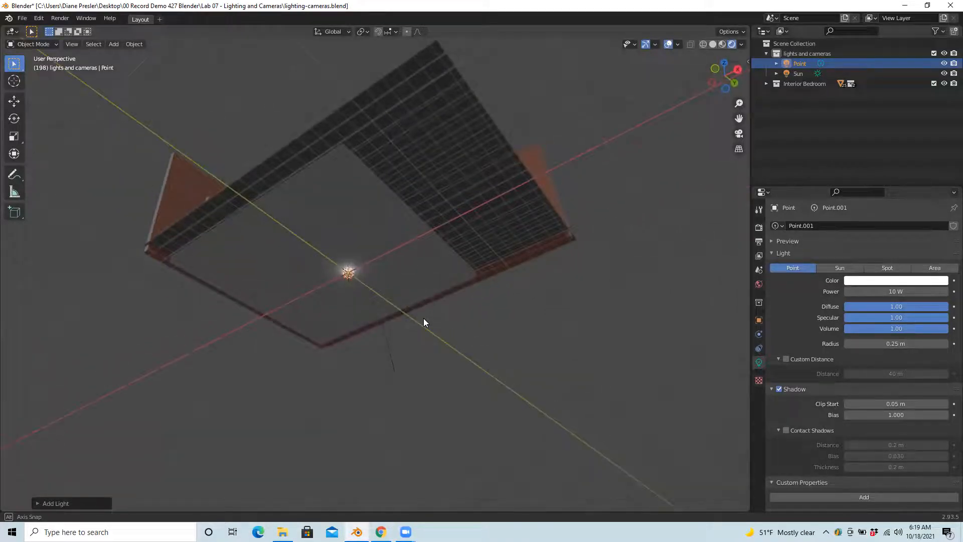
pyautogui.moveTo(423, 319); pyautogui.dragTo(437, 395, button='middle')
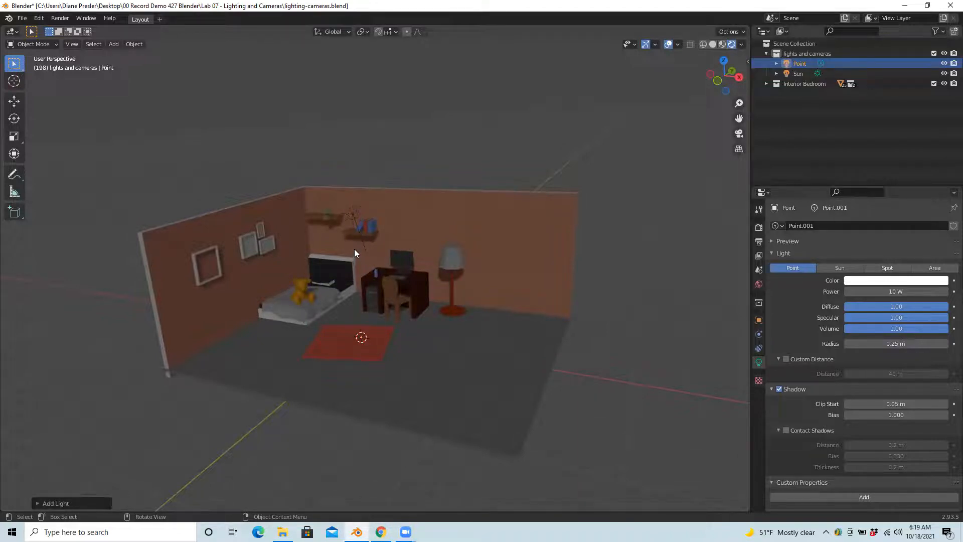
pyautogui.click(802, 63)
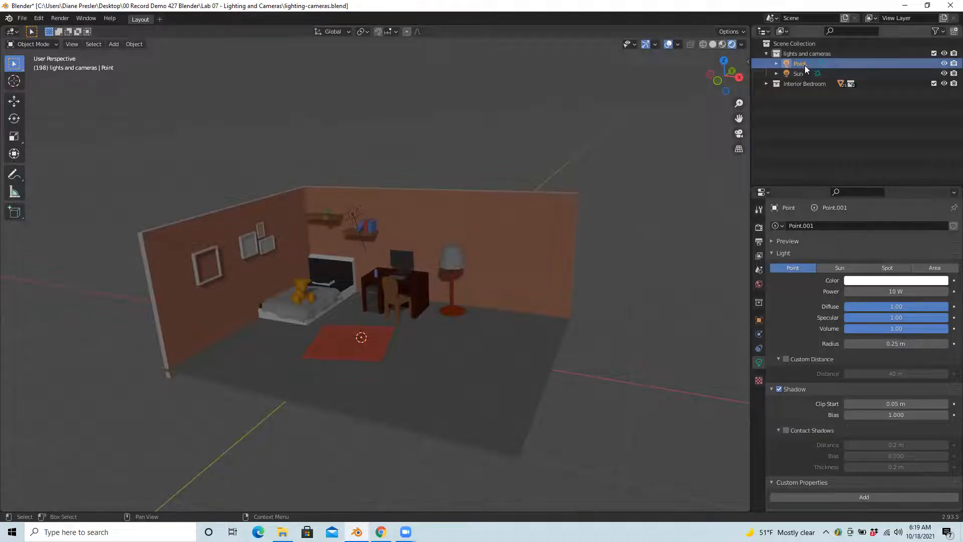
pyautogui.click(14, 102)
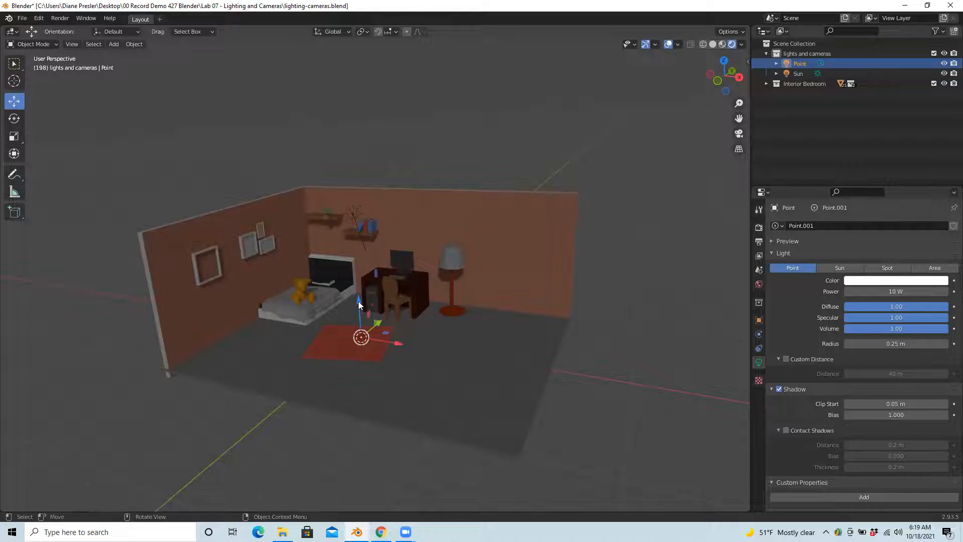
pyautogui.moveTo(358, 300); pyautogui.dragTo(374, 229)
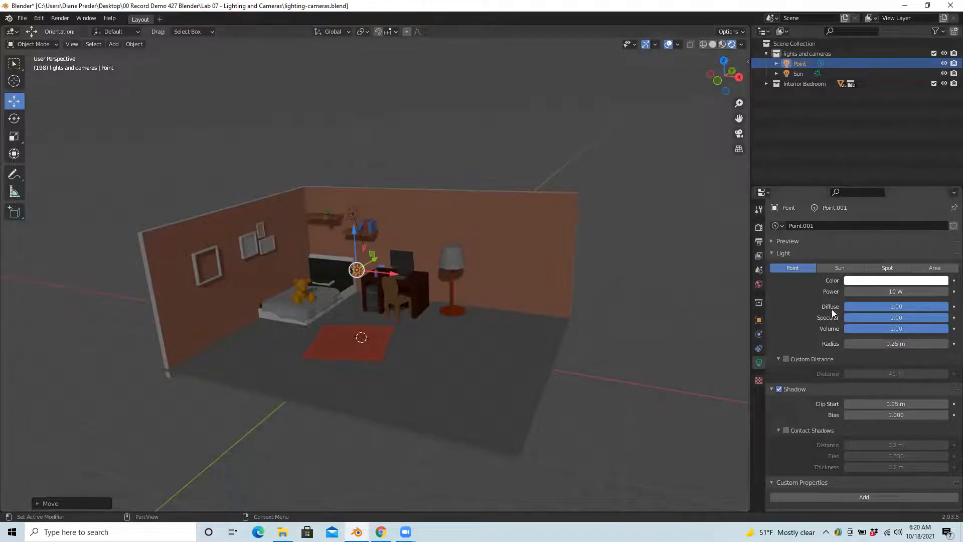
# Set the point light's power to 500 W and raise the light further, to about the height of the wall shelves.
pyautogui.click(884, 293)
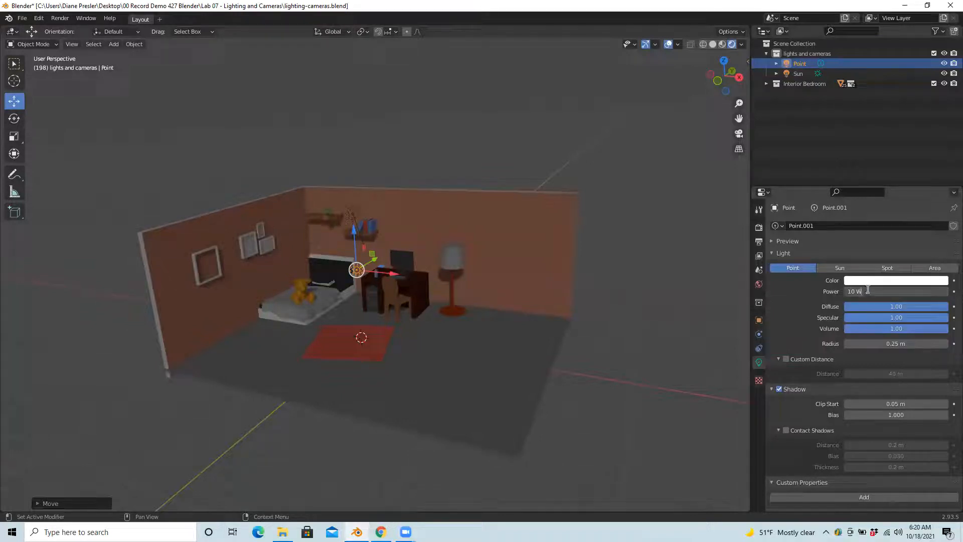
pyautogui.write('500')
pyautogui.press('Return')
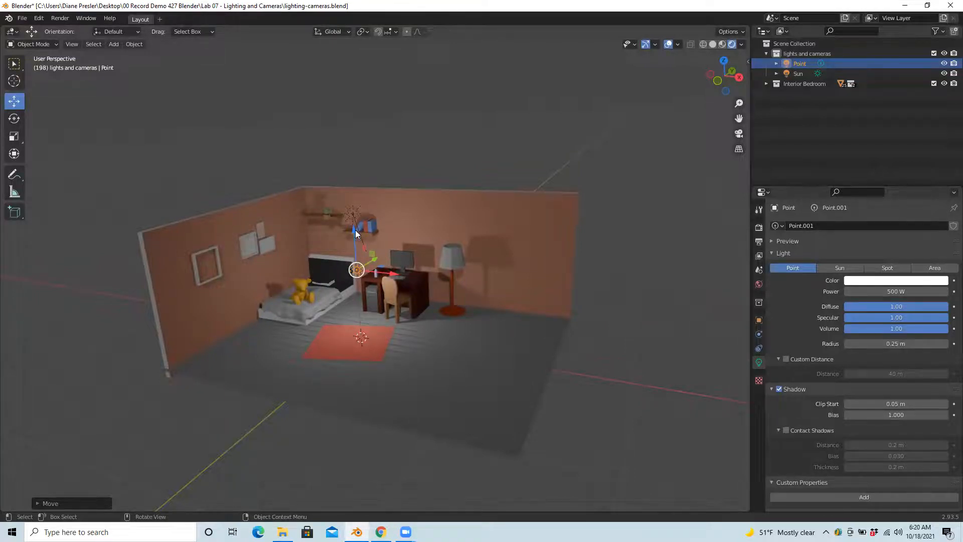
pyautogui.moveTo(353, 231); pyautogui.dragTo(342, 204)
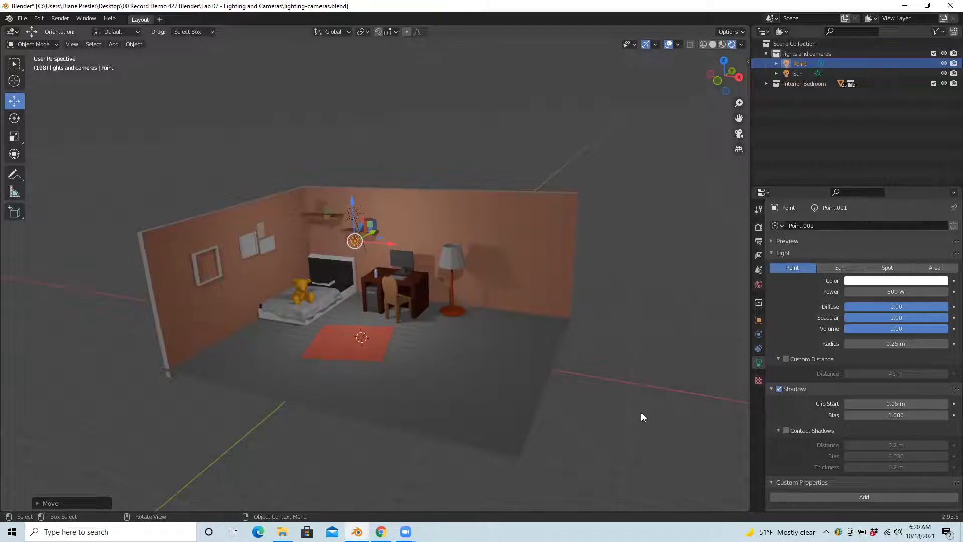
# Try a power of 2000 W on the point light and return it to 500 W.
pyautogui.click(893, 291)
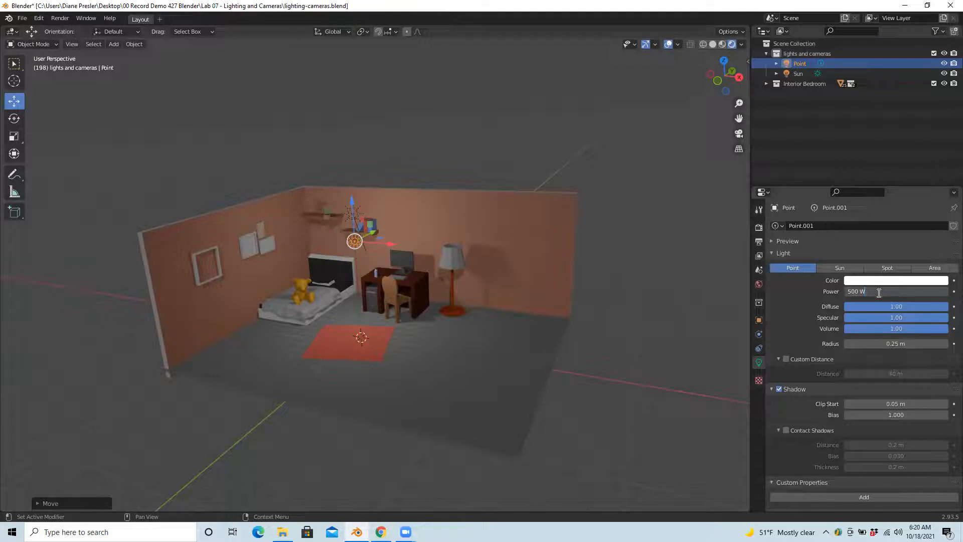
pyautogui.write('2000')
pyautogui.press('Return')
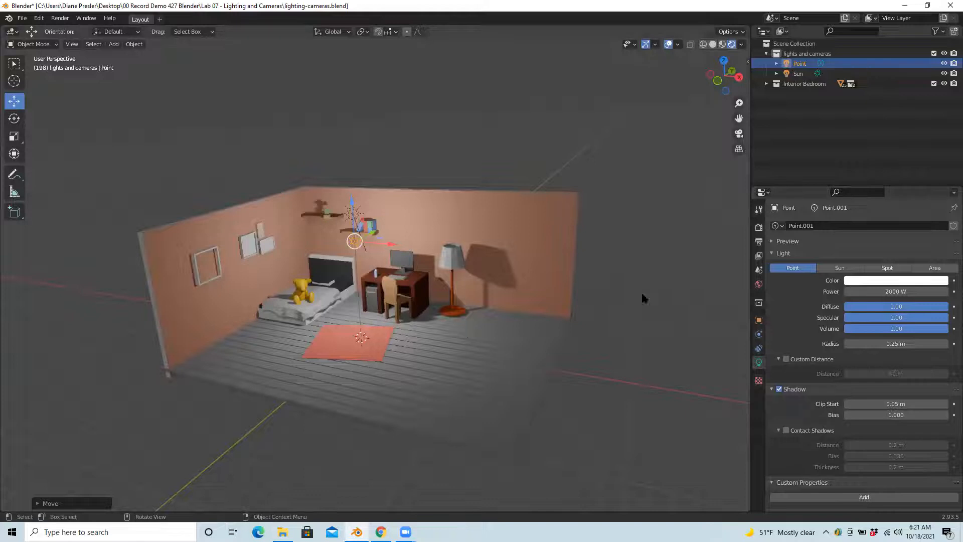
pyautogui.click(899, 291)
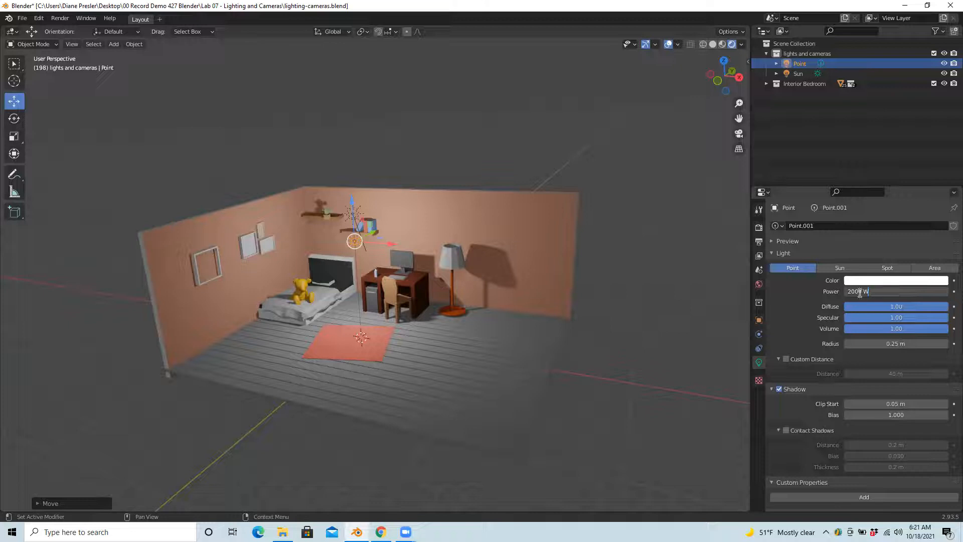
pyautogui.moveTo(877, 292); pyautogui.dragTo(846, 293)
pyautogui.write('500')
pyautogui.press('Return')
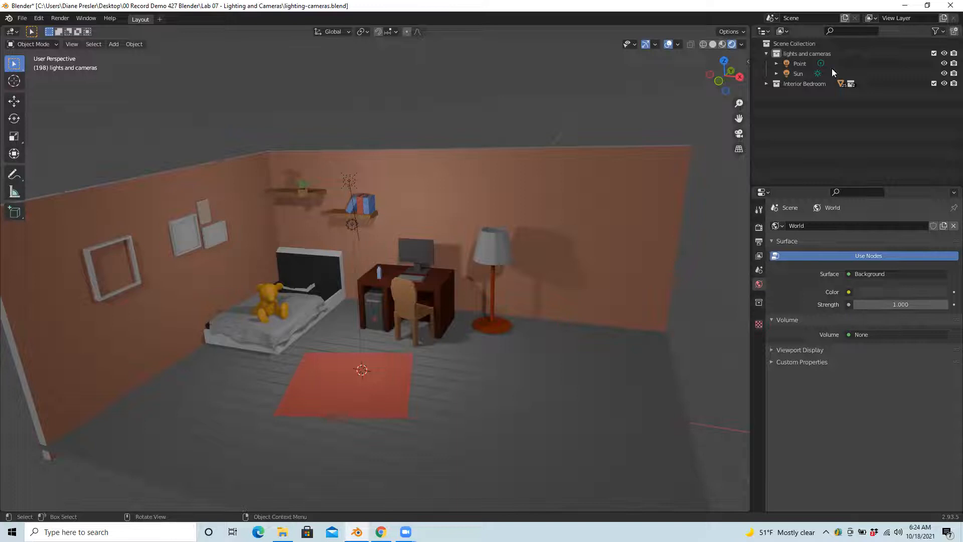
# Add an area light to the lights and cameras collection.
pyautogui.click(831, 55)
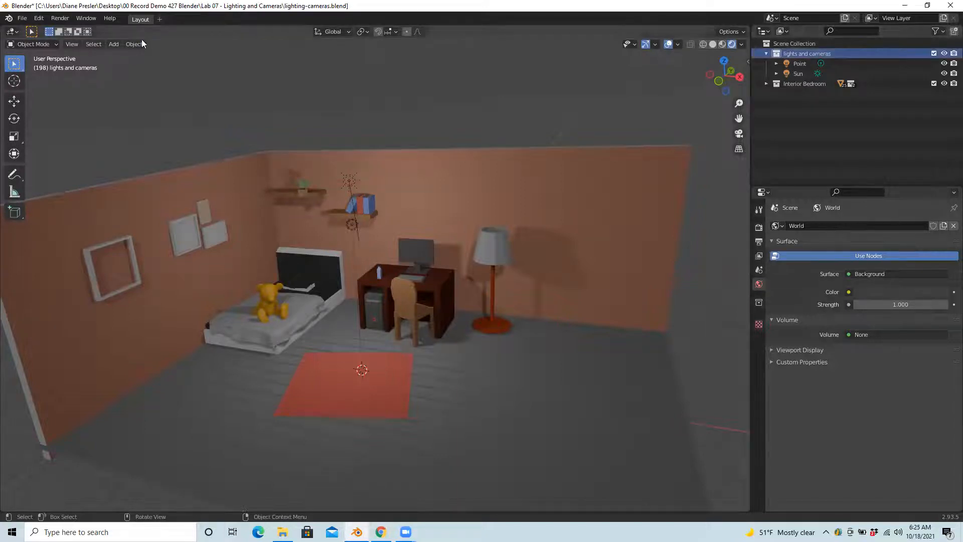
pyautogui.click(112, 44)
pyautogui.moveTo(148, 182)
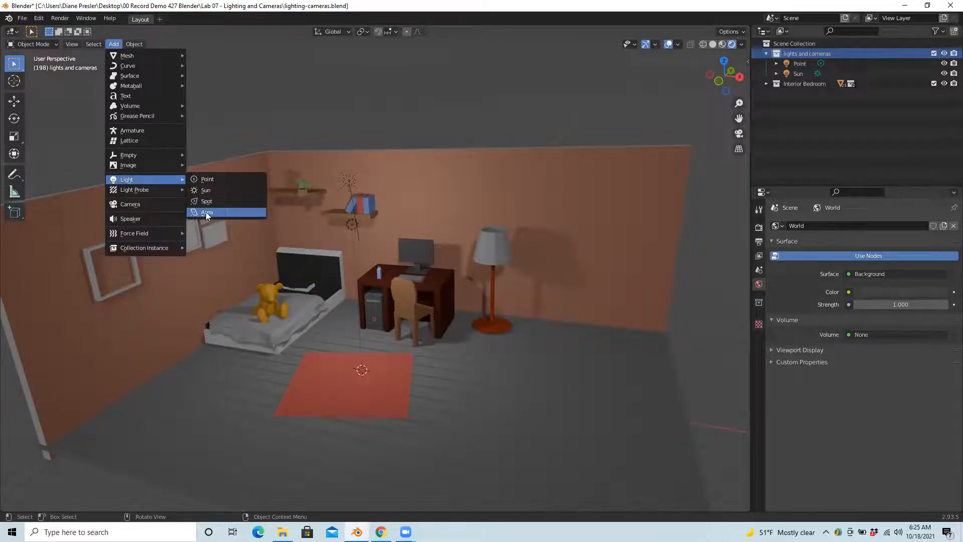
pyautogui.click(207, 213)
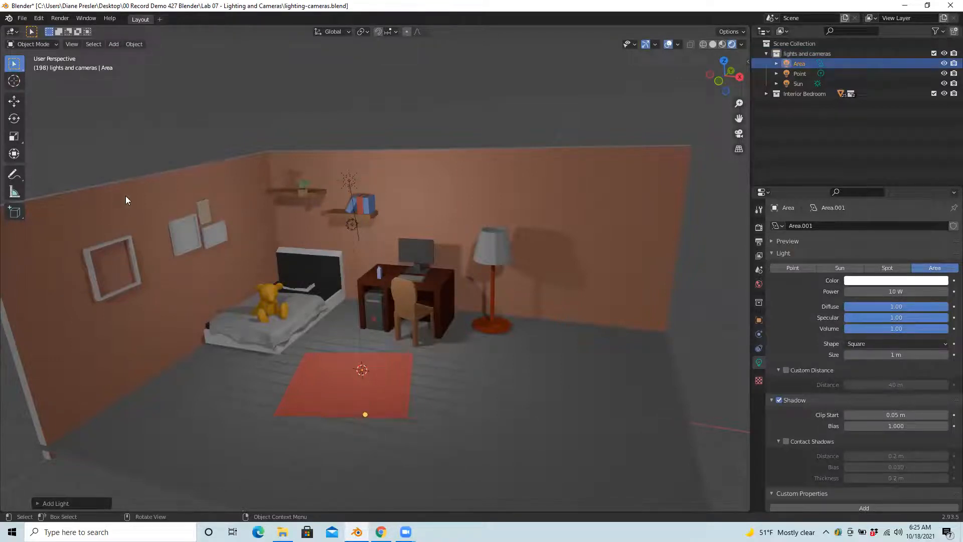
# Raise the area light from floor level and center it over the floor lamp's shade with the Move tool.
pyautogui.click(14, 103)
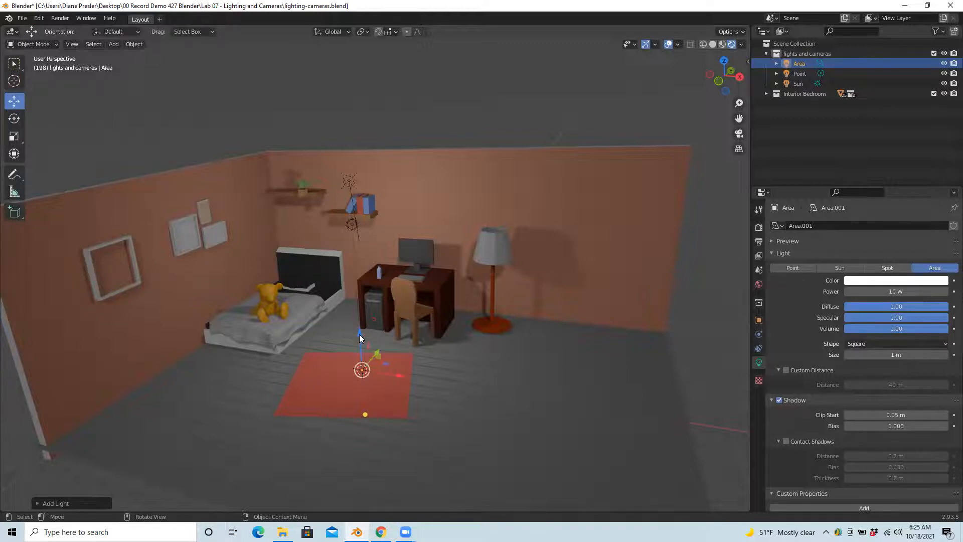
pyautogui.moveTo(360, 333); pyautogui.dragTo(383, 320)
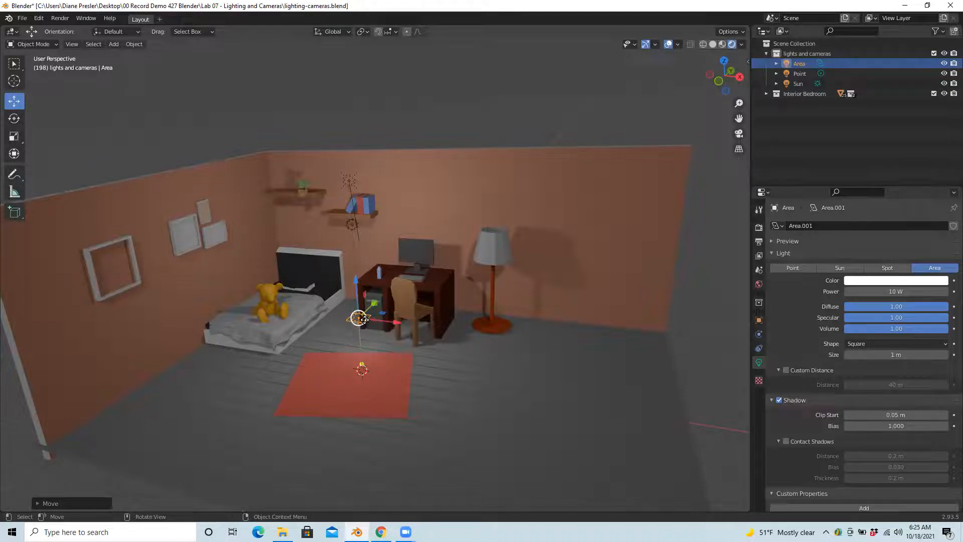
pyautogui.moveTo(364, 318); pyautogui.dragTo(500, 234)
pyautogui.moveTo(591, 280); pyautogui.dragTo(504, 354, button='middle')
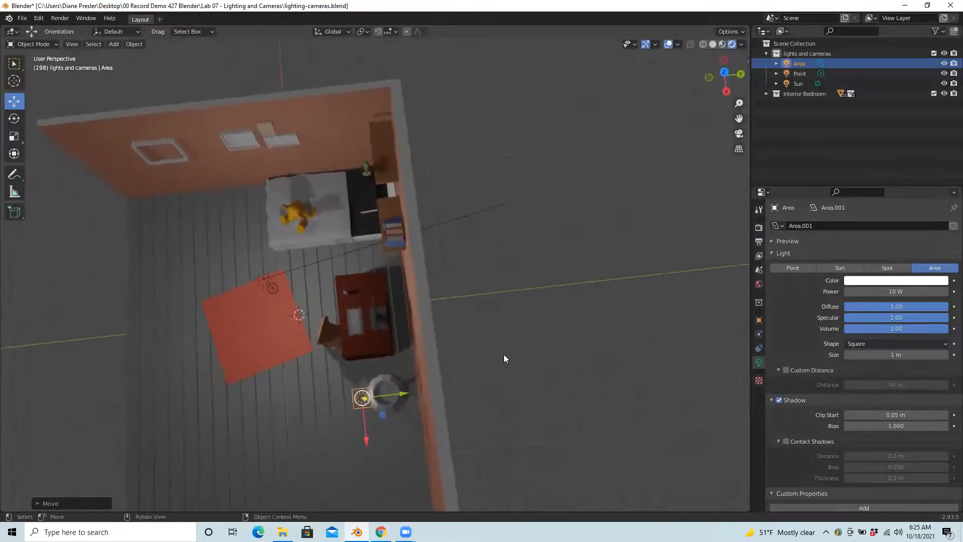
pyautogui.moveTo(405, 394); pyautogui.dragTo(427, 390)
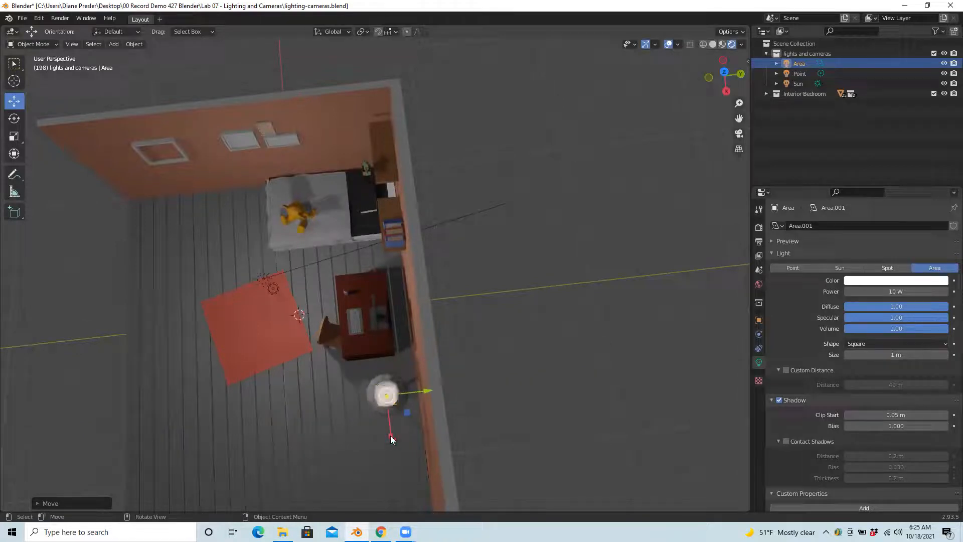
pyautogui.moveTo(392, 440); pyautogui.dragTo(391, 431)
pyautogui.moveTo(461, 423); pyautogui.dragTo(482, 336, button='middle')
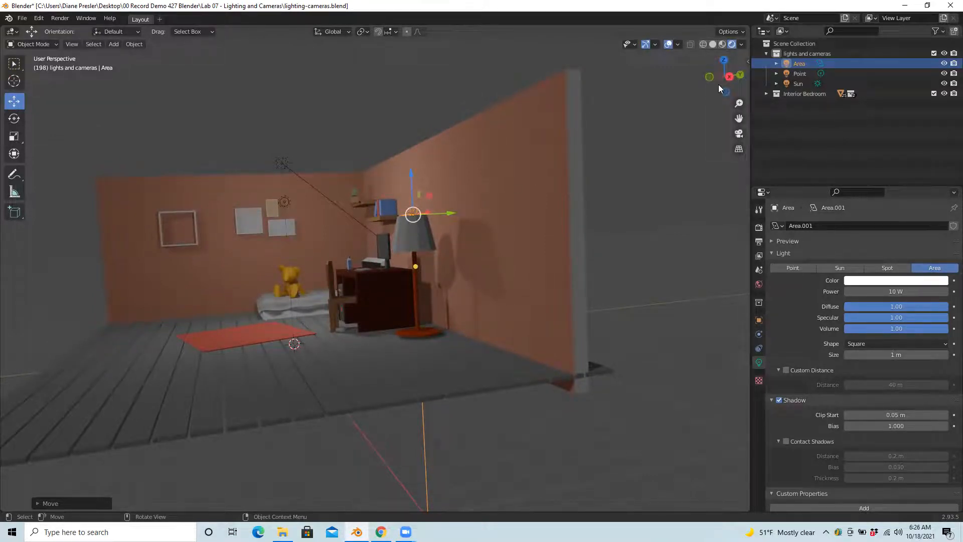
# Lower the area light about 0.75 m along the Z axis into the floor lamp's shade, using the right orthographic view.
pyautogui.click(730, 77)
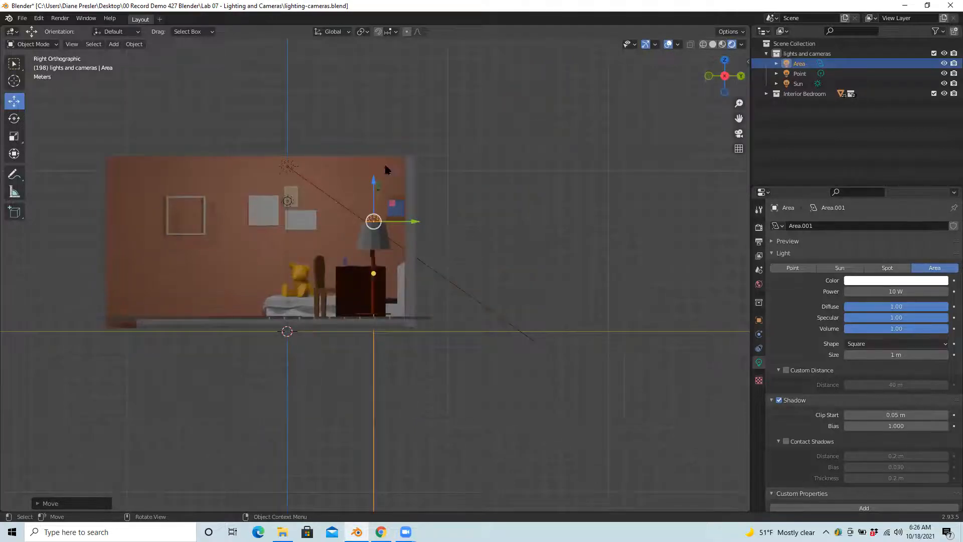
pyautogui.moveTo(456, 260); pyautogui.dragTo(481, 265, button='middle')
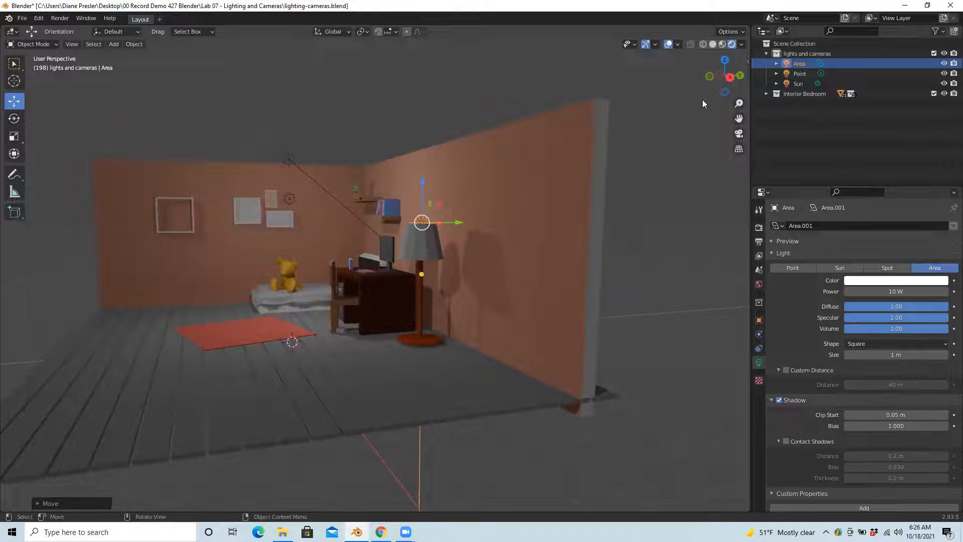
pyautogui.click(730, 76)
pyautogui.moveTo(374, 184)
pyautogui.mouseDown()
pyautogui.moveTo(372, 195)
pyautogui.moveTo(374, 176)
pyautogui.moveTo(375, 187)
pyautogui.mouseUp()
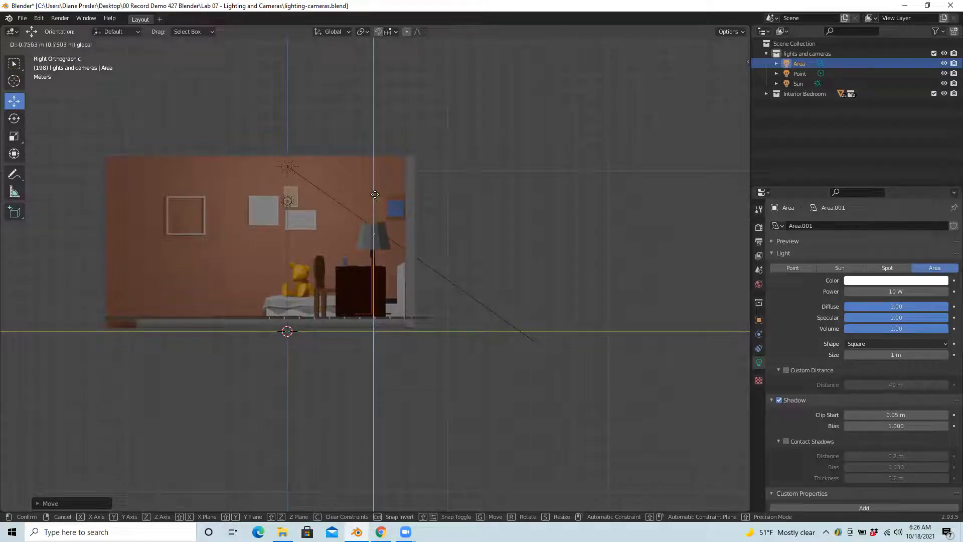
pyautogui.click(374, 194)
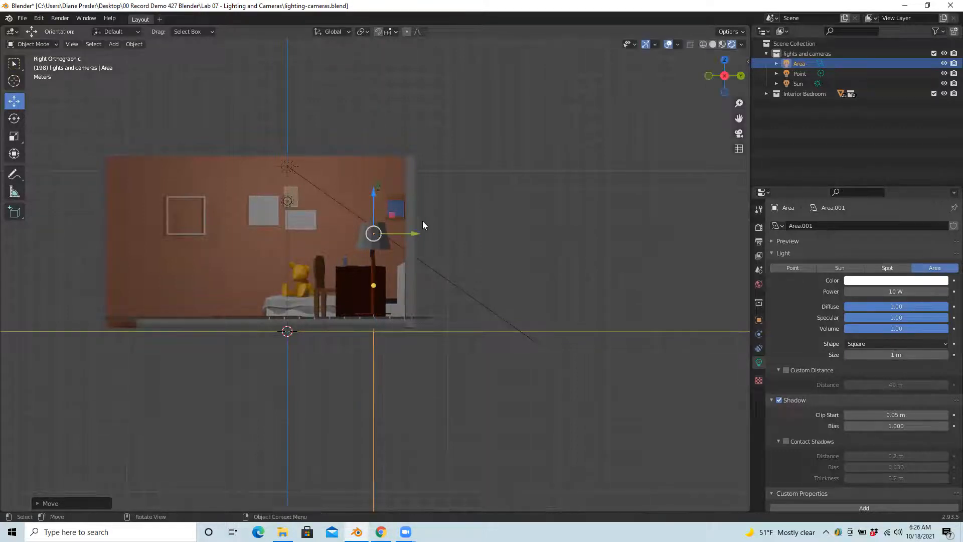
# Set the power of the area light inside the floor lamp's shade to 500 W.
pyautogui.moveTo(339, 254); pyautogui.dragTo(404, 258, button='middle')
pyautogui.scroll(5, 498, 297)
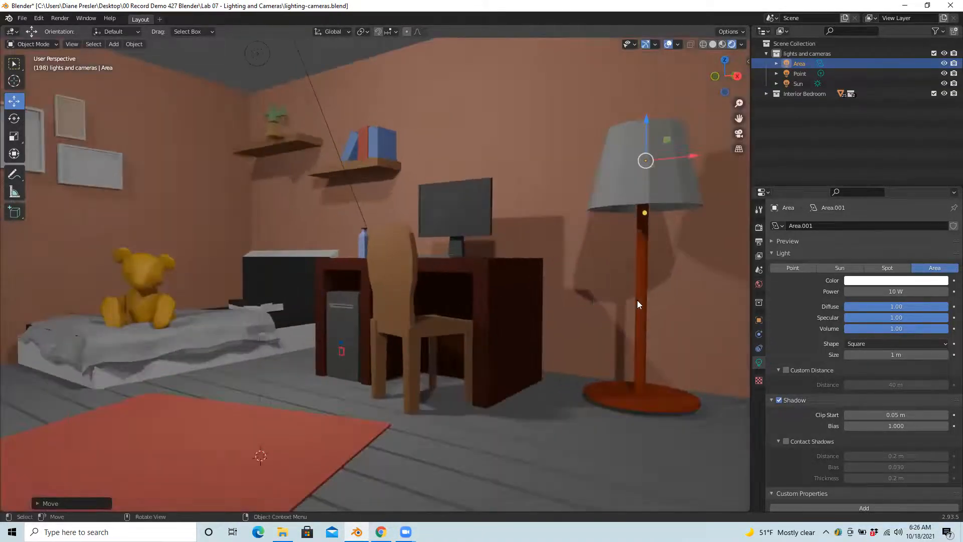
pyautogui.moveTo(739, 118); pyautogui.dragTo(525, 133)
pyautogui.scroll(2, 567, 275)
pyautogui.scroll(2, 568, 276)
pyautogui.moveTo(575, 272)
pyautogui.mouseDown(button='middle')
pyautogui.moveTo(573, 247)
pyautogui.moveTo(580, 278)
pyautogui.moveTo(567, 276)
pyautogui.mouseUp(button='middle')
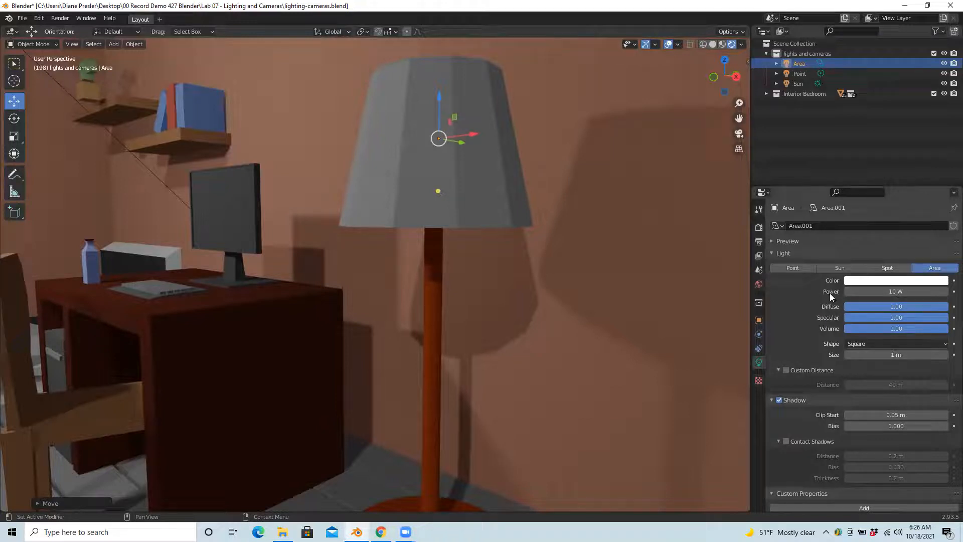
pyautogui.moveTo(898, 291); pyautogui.dragTo(834, 290)
pyautogui.doubleClick(890, 291)
pyautogui.write('500')
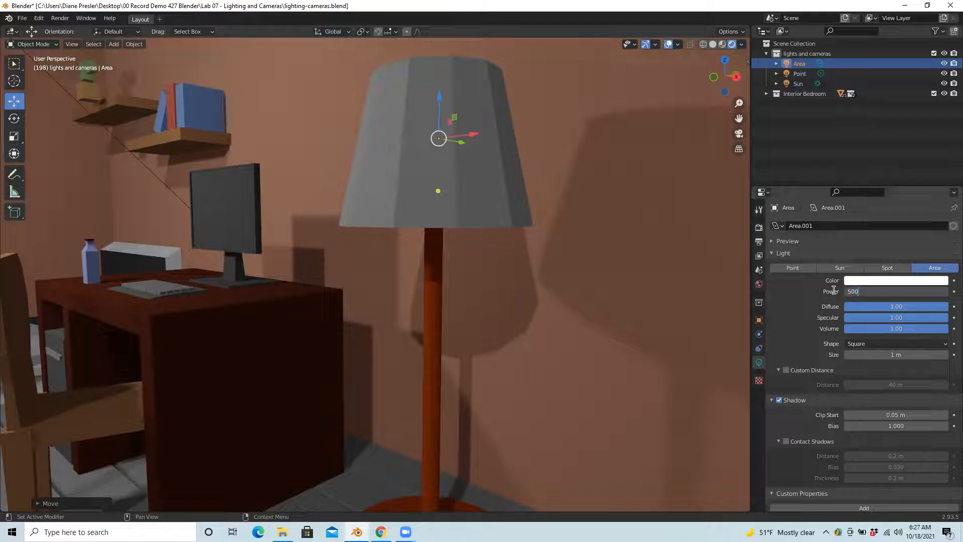
pyautogui.press('Return')
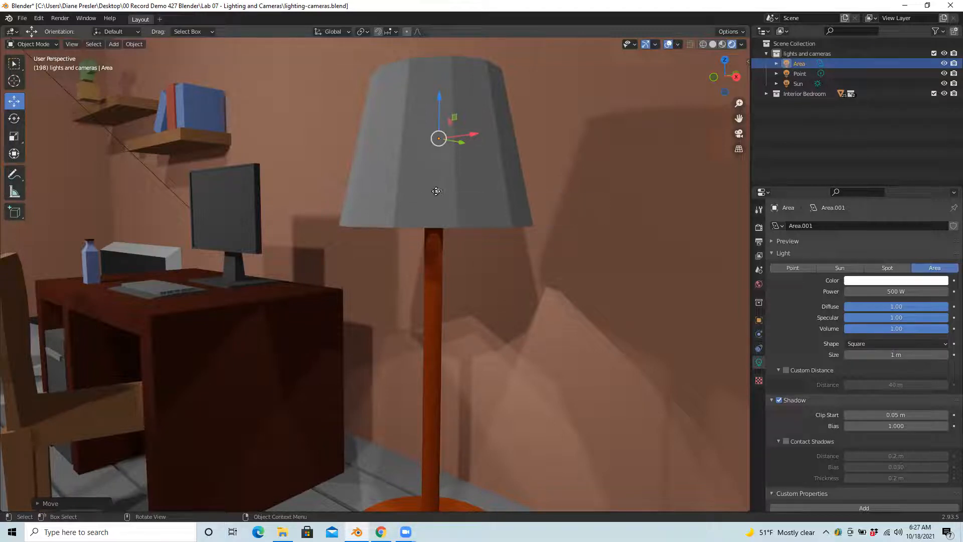
# Try aiming the floor lamp's area light in a different direction by its target handle and undo the change.
pyautogui.moveTo(612, 328)
pyautogui.mouseDown(button='middle')
pyautogui.moveTo(600, 329)
pyautogui.moveTo(605, 308)
pyautogui.moveTo(596, 335)
pyautogui.moveTo(601, 323)
pyautogui.mouseUp(button='middle')
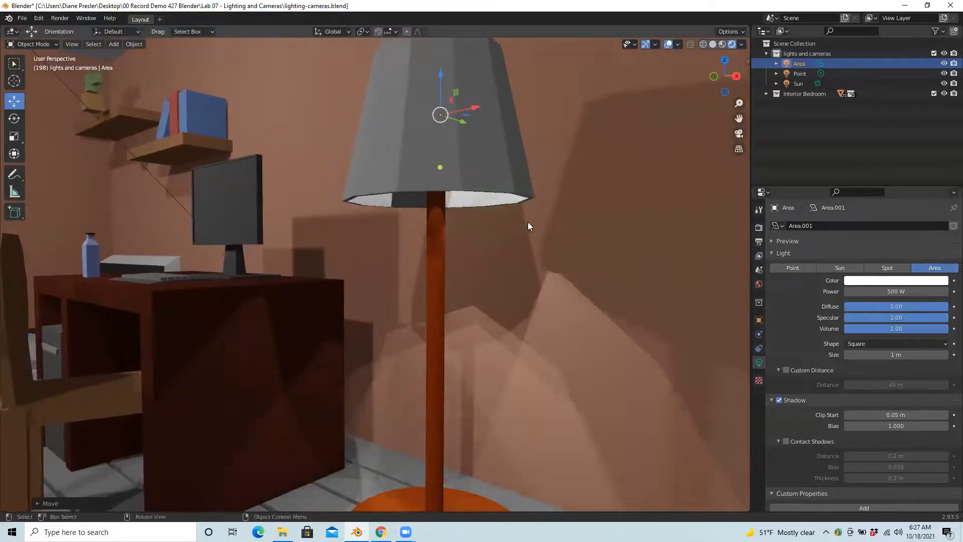
pyautogui.moveTo(441, 168)
pyautogui.mouseDown()
pyautogui.moveTo(490, 168)
pyautogui.moveTo(422, 170)
pyautogui.mouseUp()
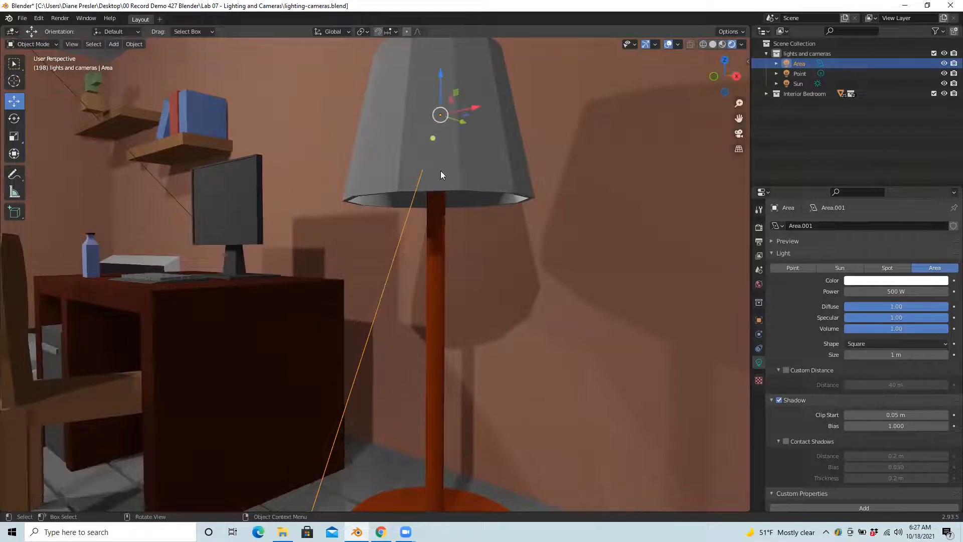
pyautogui.moveTo(591, 324)
pyautogui.mouseDown(button='middle')
pyautogui.moveTo(561, 318)
pyautogui.moveTo(570, 311)
pyautogui.moveTo(594, 326)
pyautogui.mouseUp(button='middle')
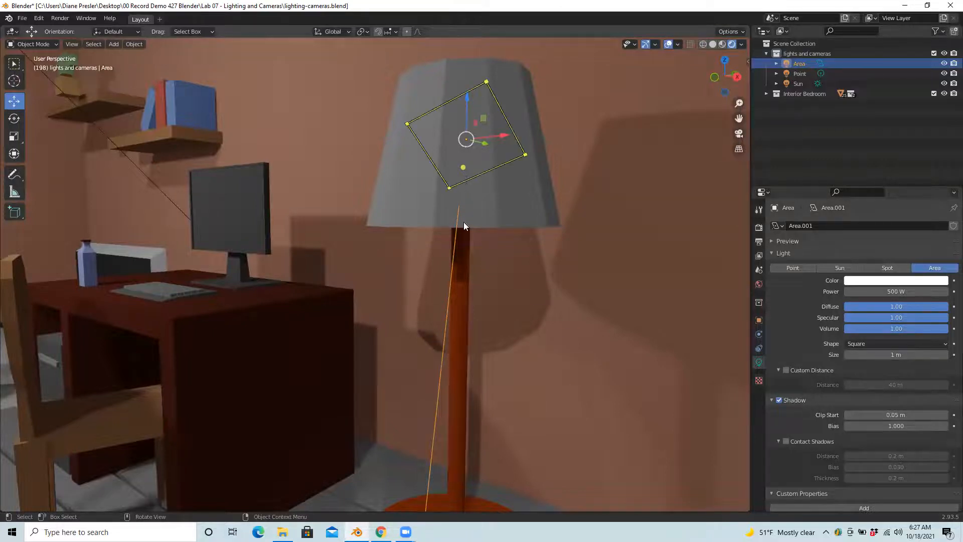
pyautogui.press('ctrl')
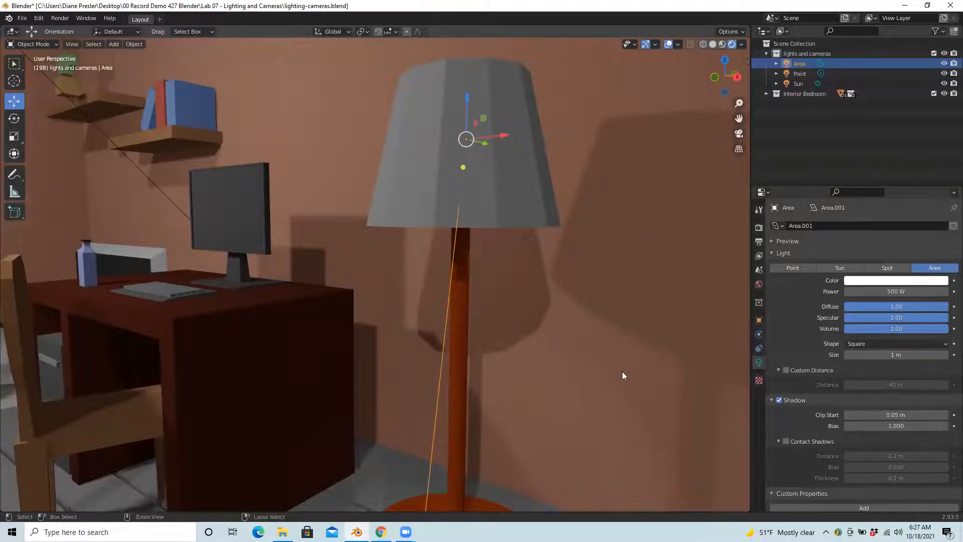
pyautogui.hotkey('ctrl', 'z')
pyautogui.moveTo(631, 367)
pyautogui.mouseDown(button='middle')
pyautogui.moveTo(598, 354)
pyautogui.moveTo(610, 365)
pyautogui.moveTo(661, 352)
pyautogui.moveTo(627, 360)
pyautogui.mouseUp(button='middle')
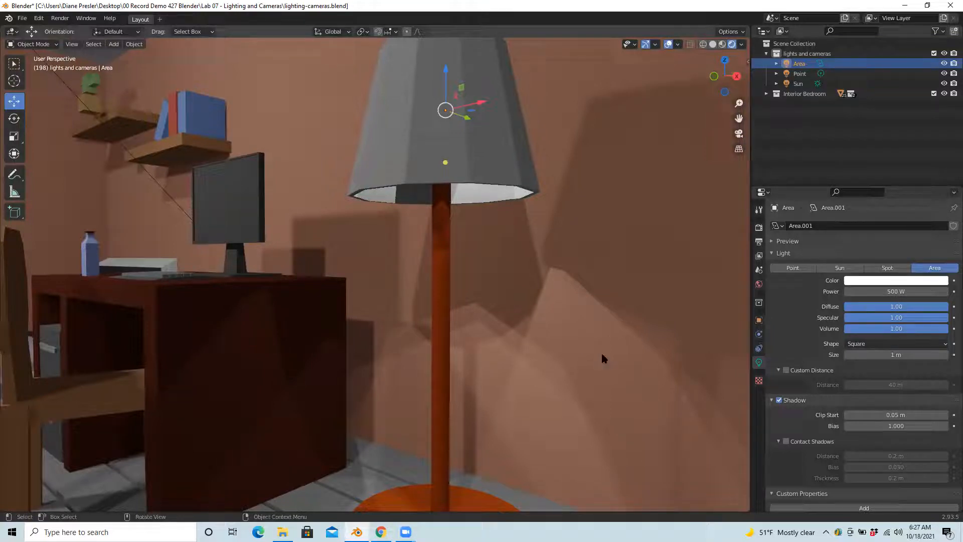
pyautogui.moveTo(599, 329)
pyautogui.mouseDown(button='middle')
pyautogui.moveTo(602, 351)
pyautogui.moveTo(605, 325)
pyautogui.mouseUp(button='middle')
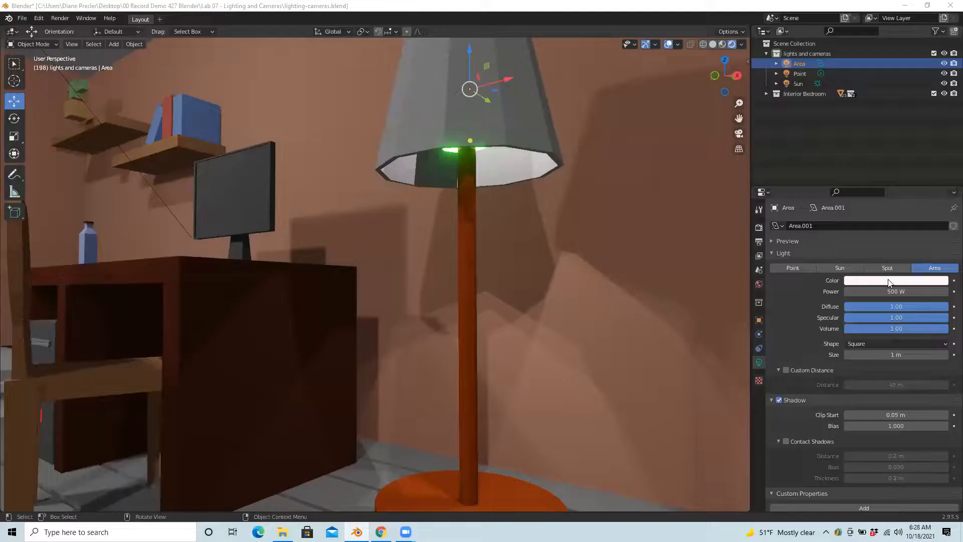
# Try a blue color on the area light and settle on light red with hue 0.994, saturation 0.768 and value 1.000.
pyautogui.click(892, 283)
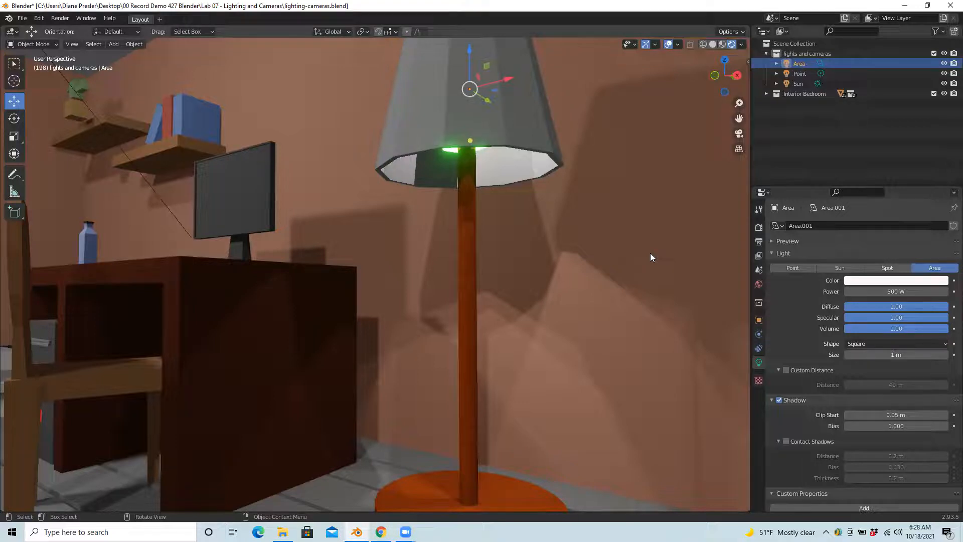
pyautogui.click(896, 281)
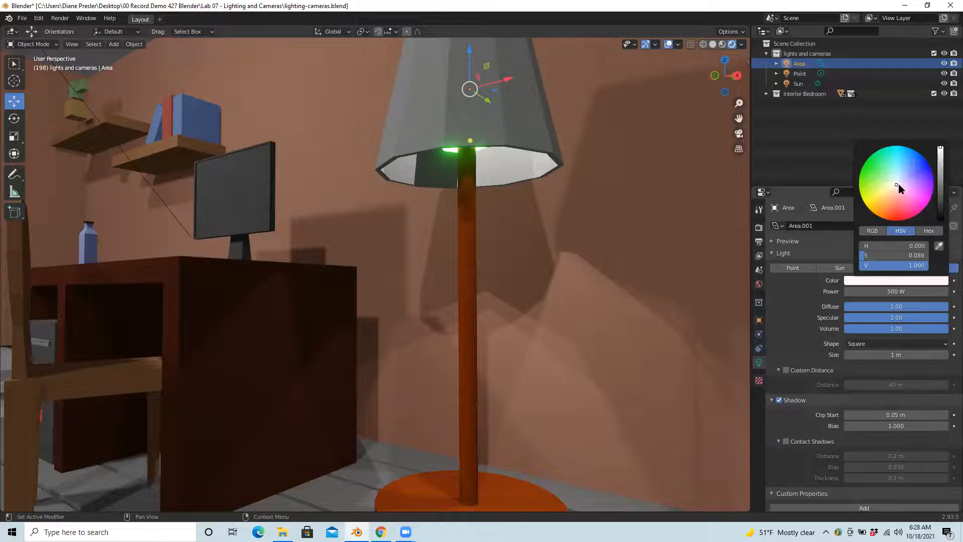
pyautogui.moveTo(897, 184); pyautogui.dragTo(914, 170)
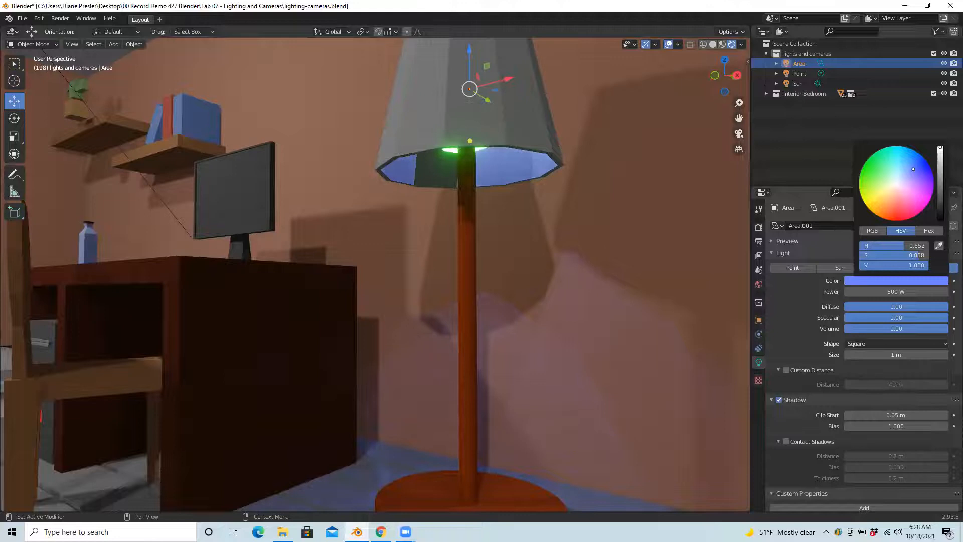
pyautogui.moveTo(914, 169)
pyautogui.mouseDown()
pyautogui.moveTo(918, 198)
pyautogui.moveTo(898, 203)
pyautogui.mouseUp()
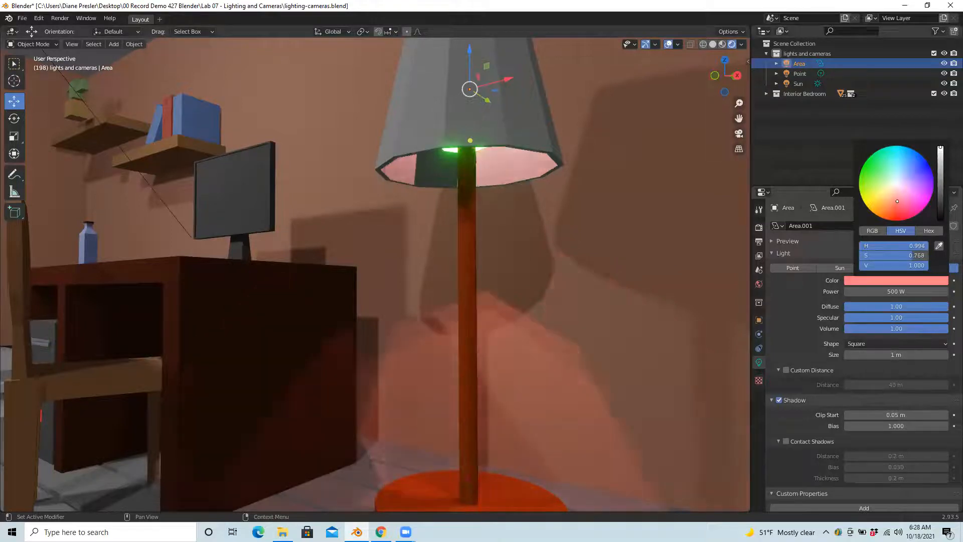
pyautogui.moveTo(605, 256); pyautogui.dragTo(604, 271, button='middle')
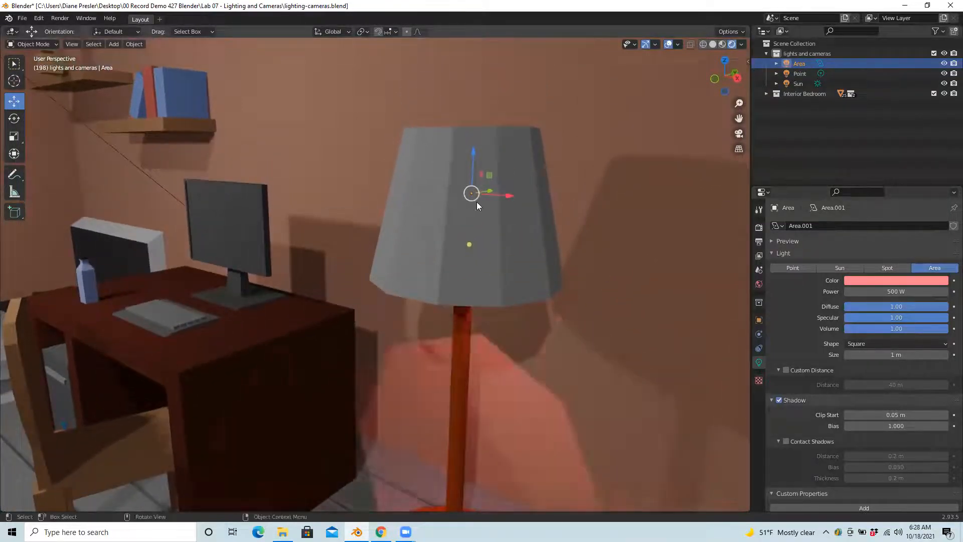
pyautogui.scroll(-5, 650, 305)
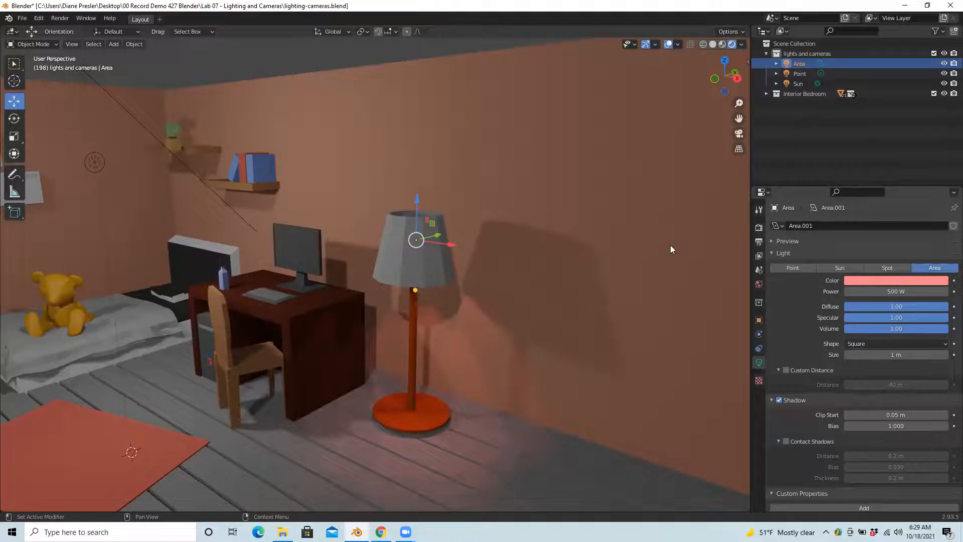
pyautogui.moveTo(531, 317); pyautogui.dragTo(559, 328, button='middle')
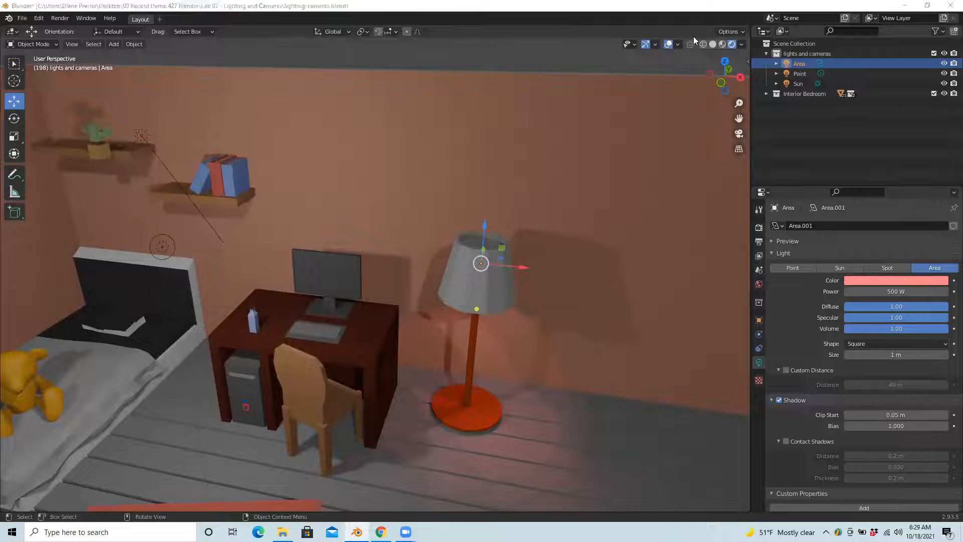
pyautogui.click(14, 65)
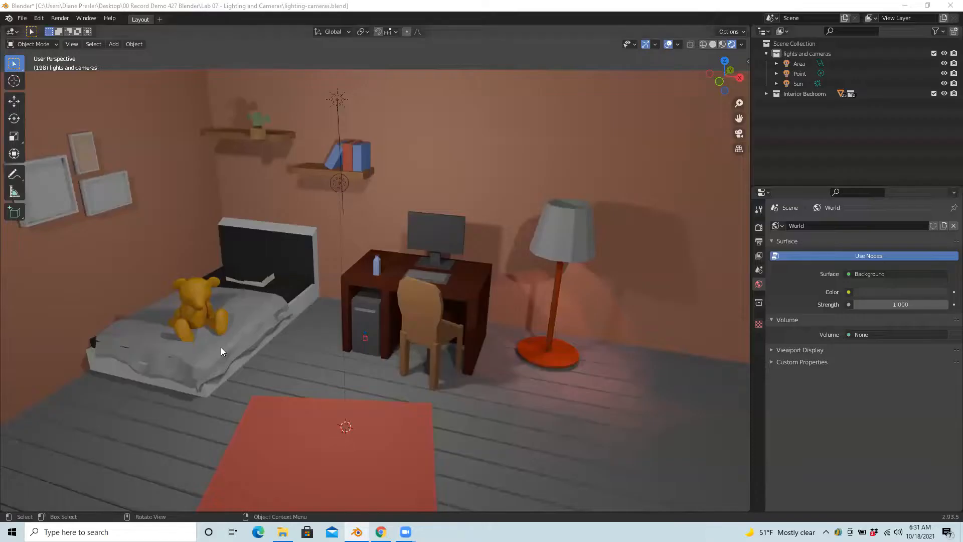
pyautogui.scroll(2, 153, 309)
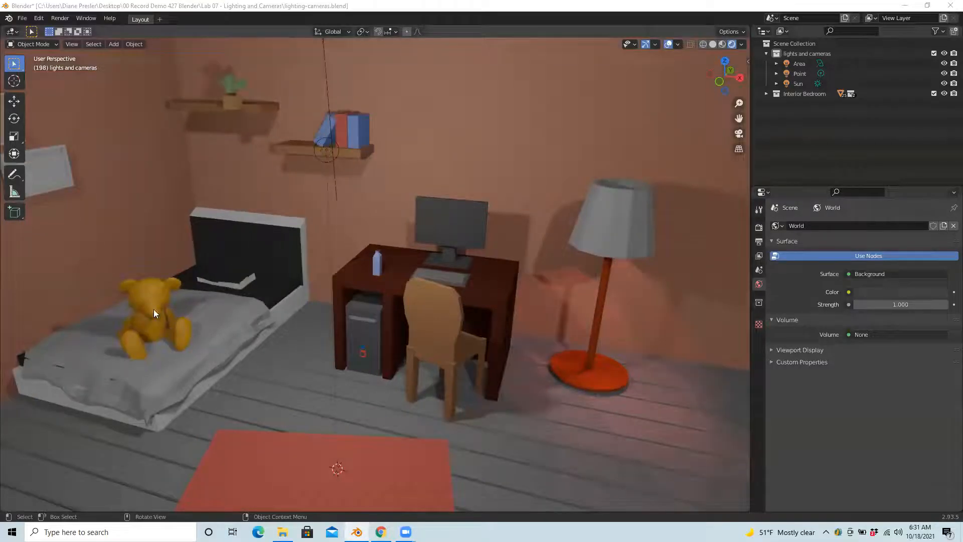
pyautogui.scroll(-2, 314, 389)
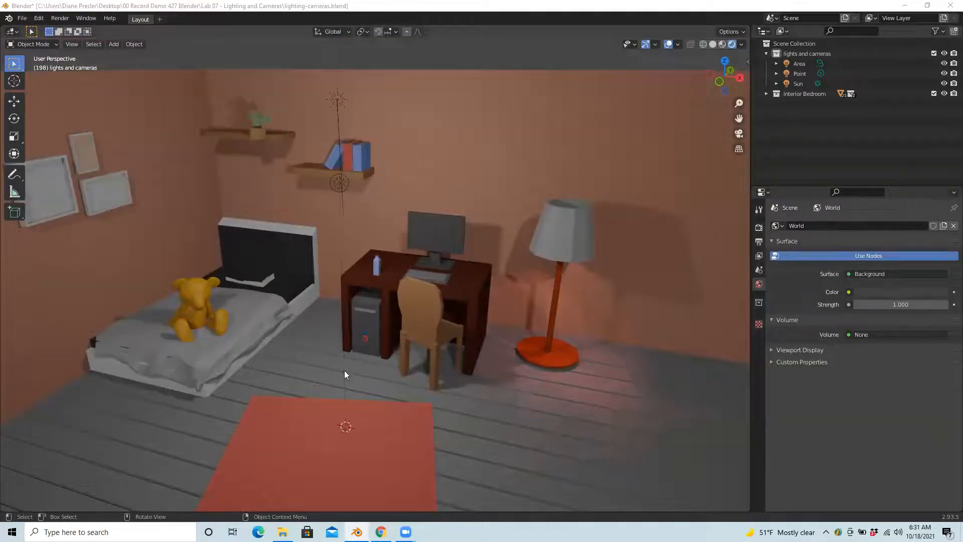
pyautogui.scroll(-1, 344, 375)
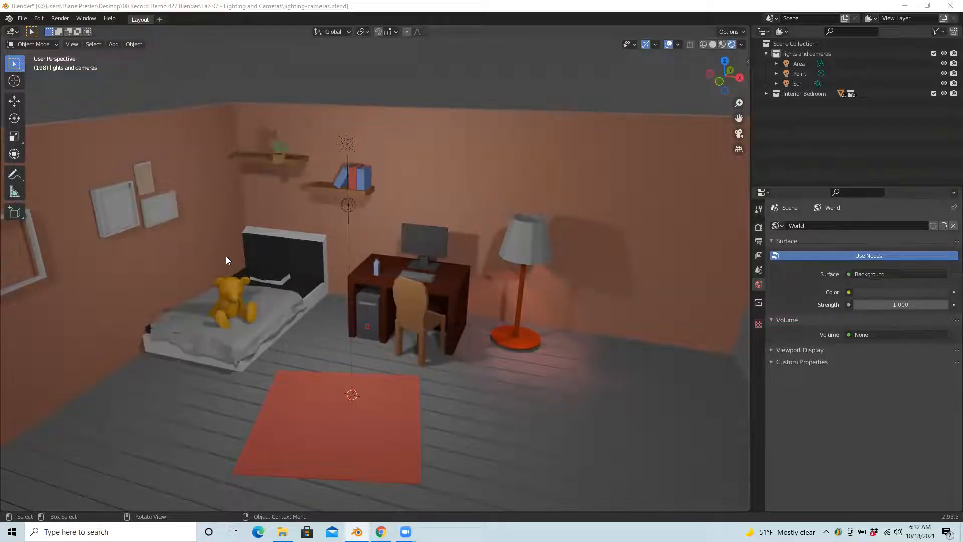
pyautogui.scroll(2, 209, 347)
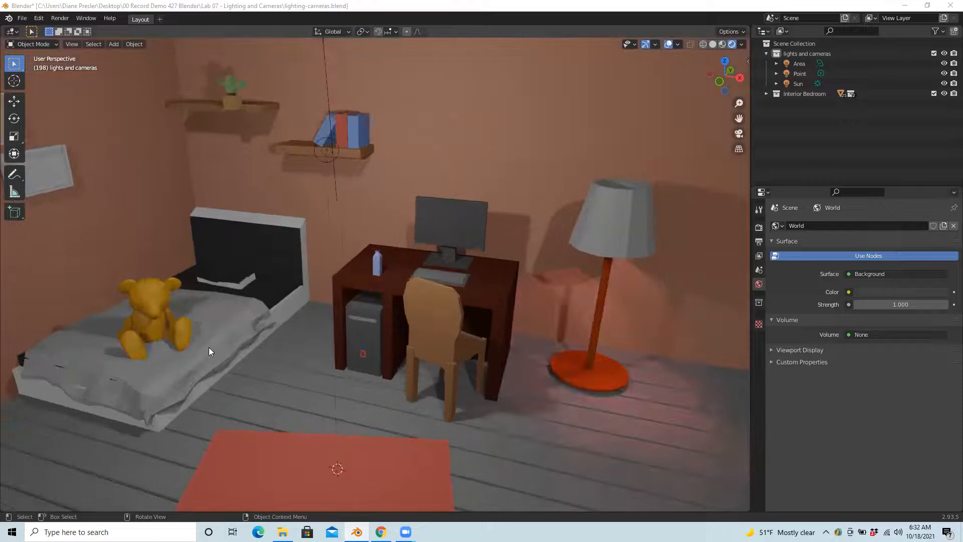
pyautogui.scroll(-2, 344, 384)
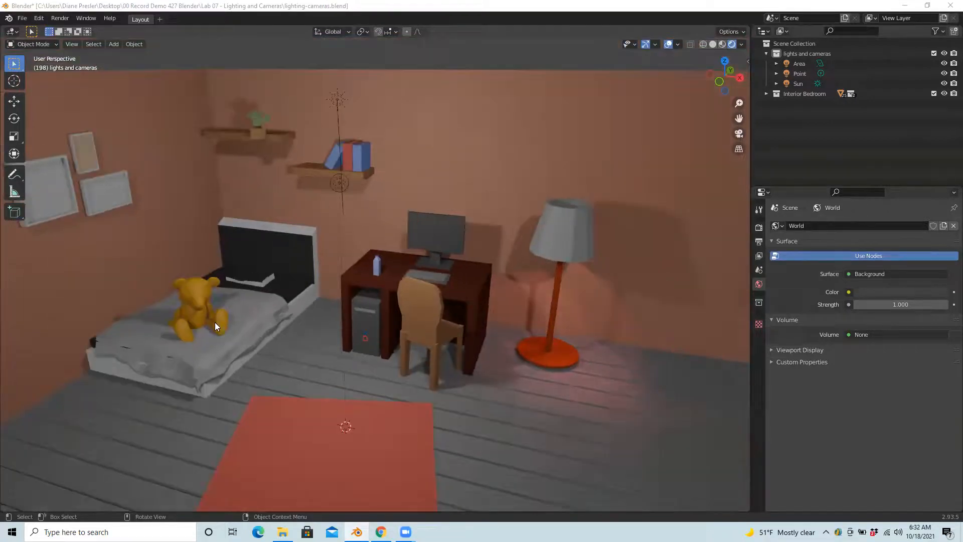
# Add a spot light to the lights and cameras collection.
pyautogui.click(114, 48)
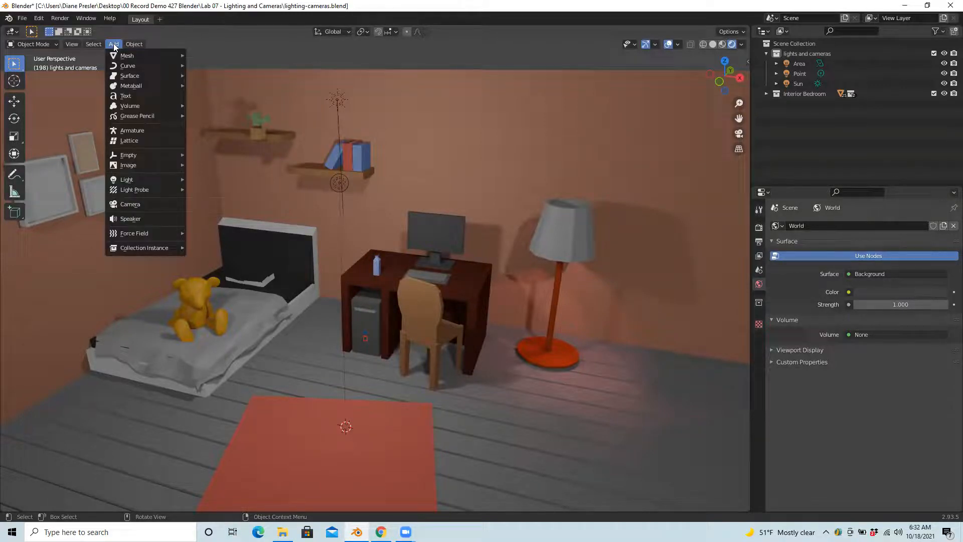
pyautogui.moveTo(147, 180)
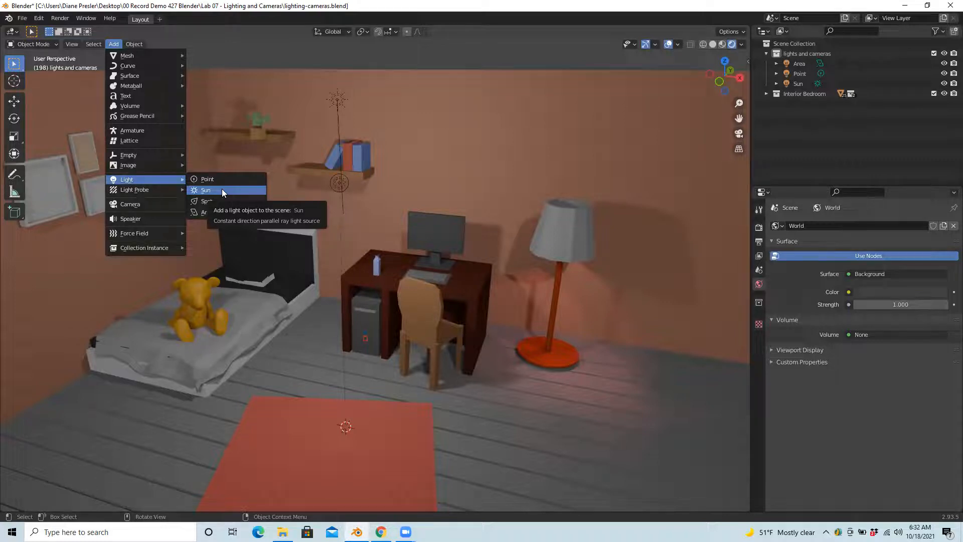
pyautogui.click(115, 44)
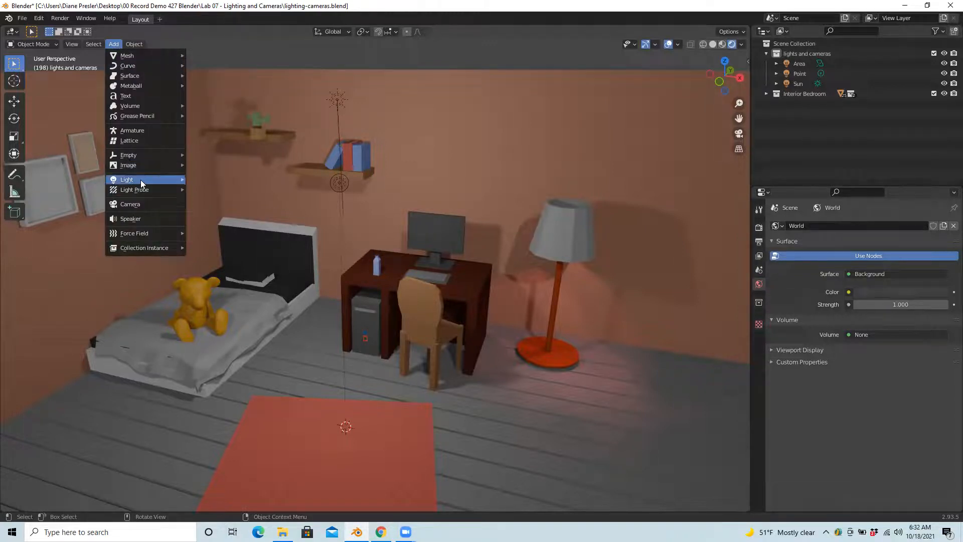
pyautogui.moveTo(145, 181)
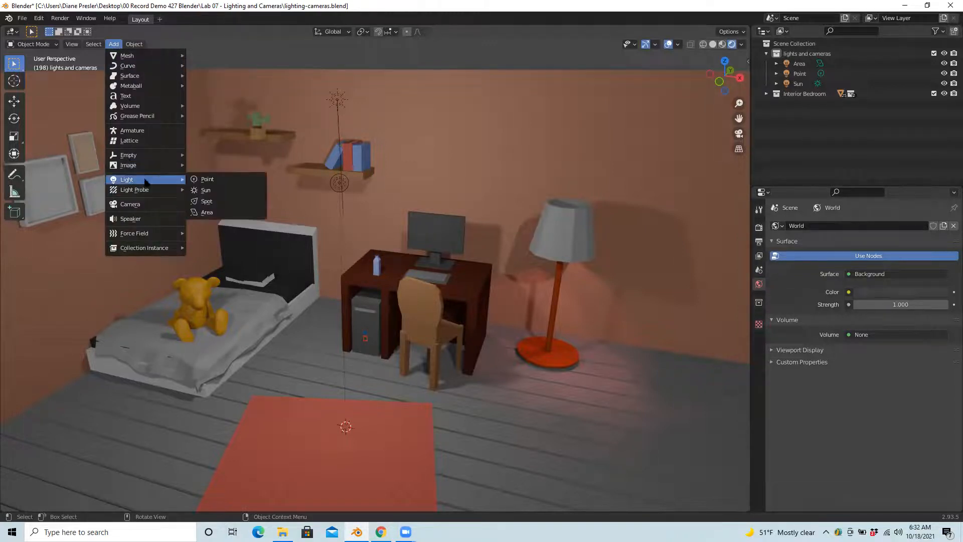
pyautogui.click(212, 201)
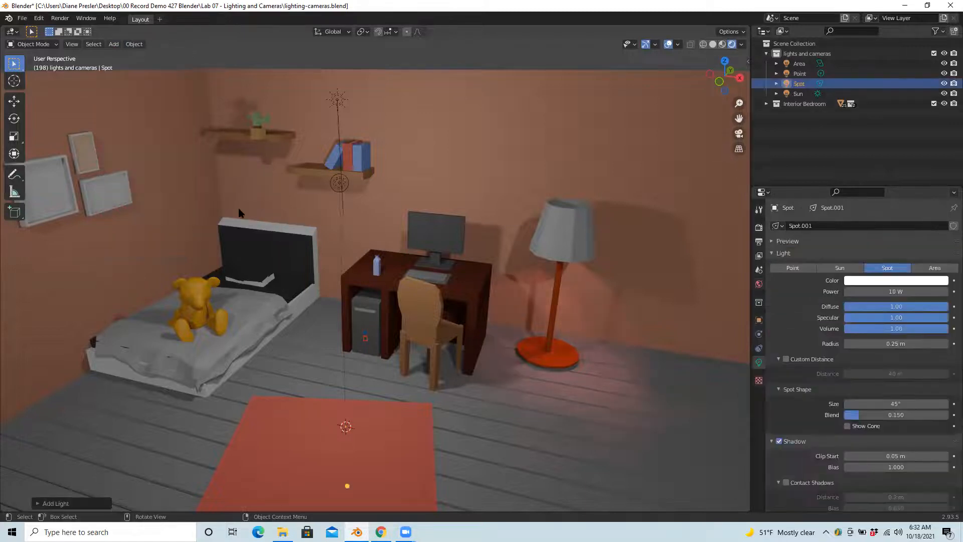
# Raise the spot light above the floor with the Move tool and narrow its cone to 23.5°.
pyautogui.click(14, 100)
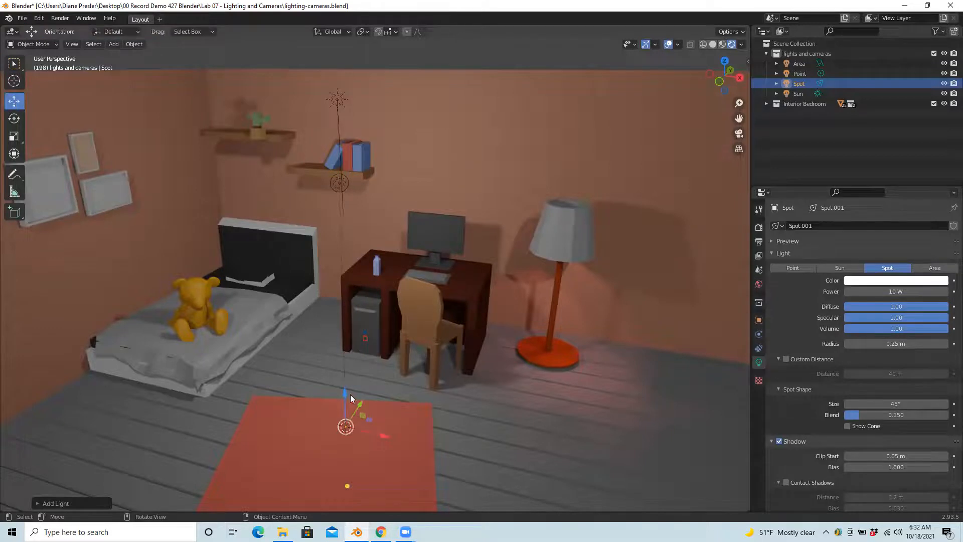
pyautogui.moveTo(343, 393); pyautogui.dragTo(351, 271)
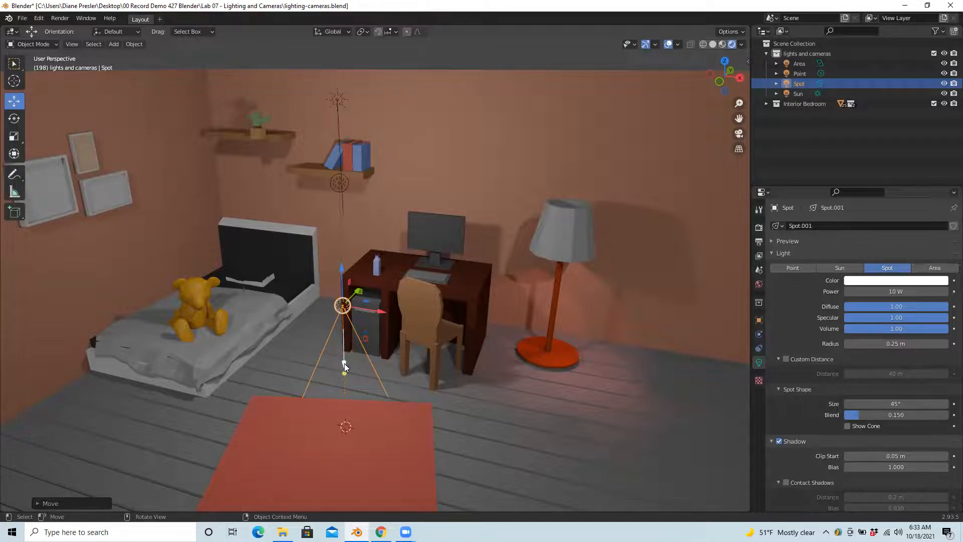
pyautogui.moveTo(345, 361)
pyautogui.mouseDown()
pyautogui.moveTo(346, 344)
pyautogui.moveTo(347, 375)
pyautogui.moveTo(347, 343)
pyautogui.moveTo(348, 366)
pyautogui.moveTo(348, 353)
pyautogui.mouseUp()
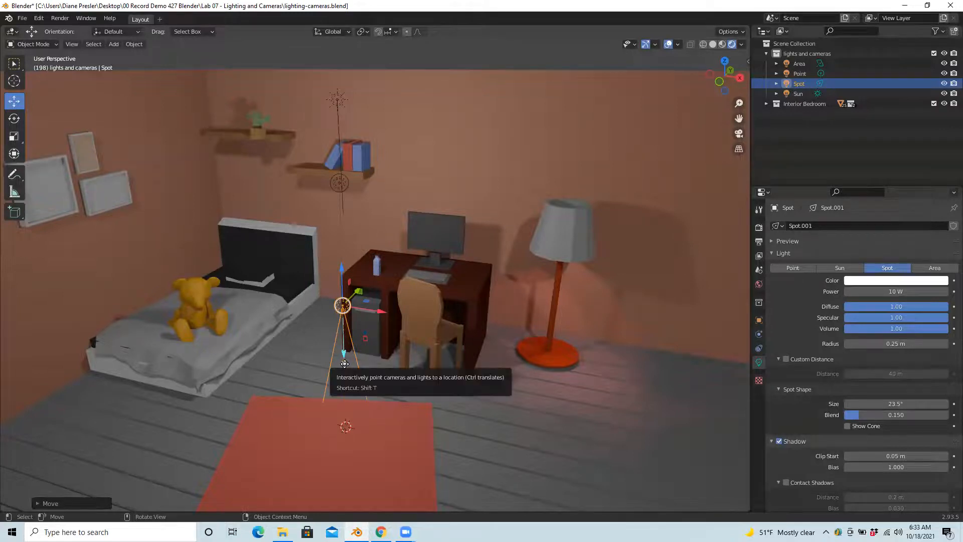
# Aim the spot light at the teddy bear on the bed and set its power to 500 W.
pyautogui.moveTo(345, 363); pyautogui.dragTo(202, 302)
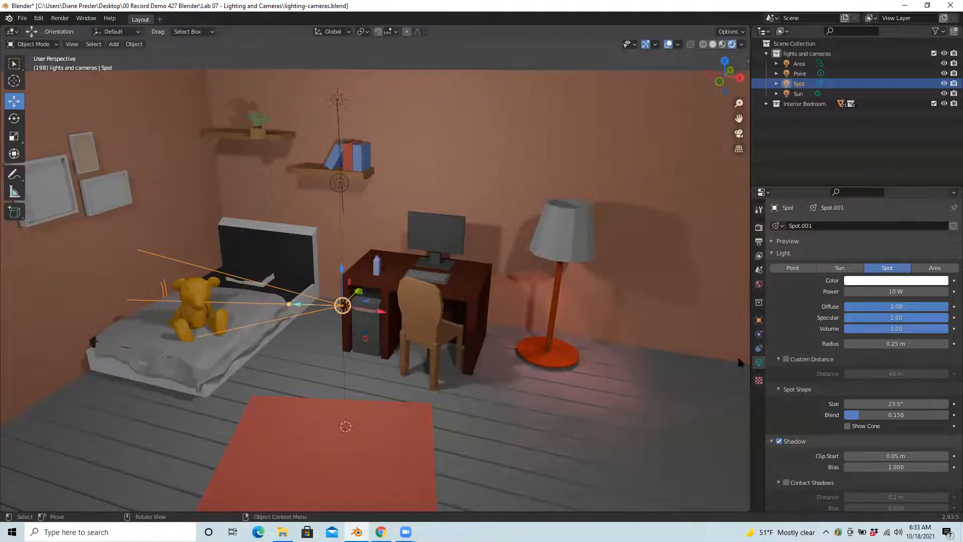
pyautogui.click(892, 293)
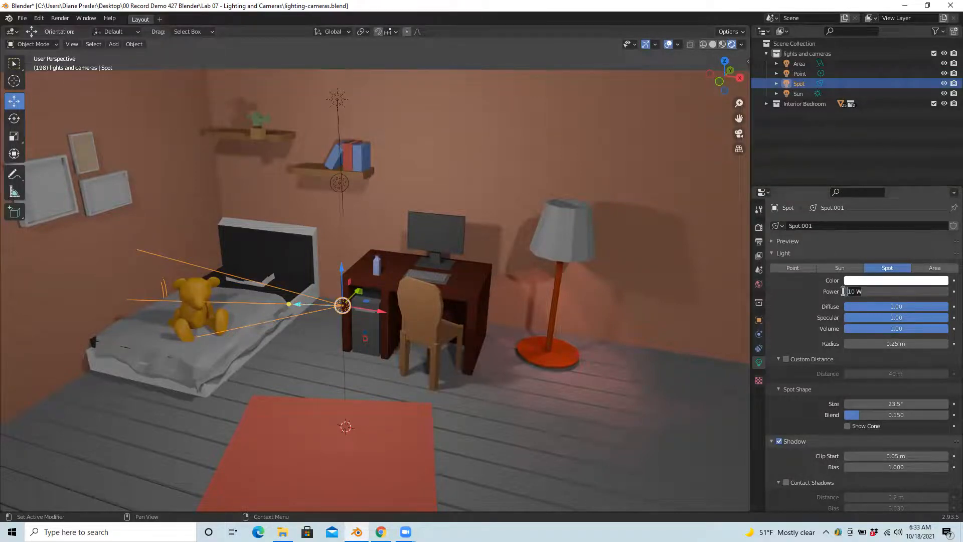
pyautogui.write('500')
pyautogui.press('Return')
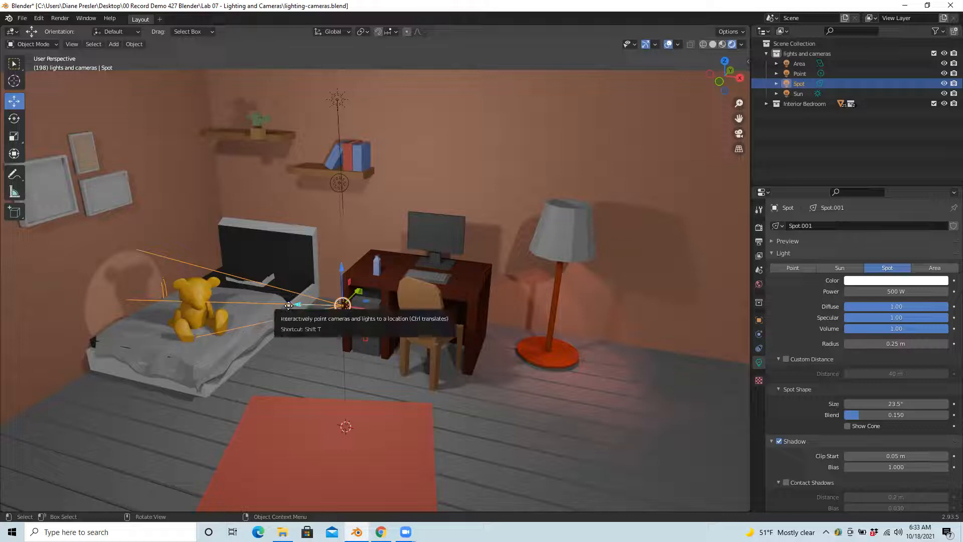
pyautogui.moveTo(288, 305); pyautogui.dragTo(205, 298)
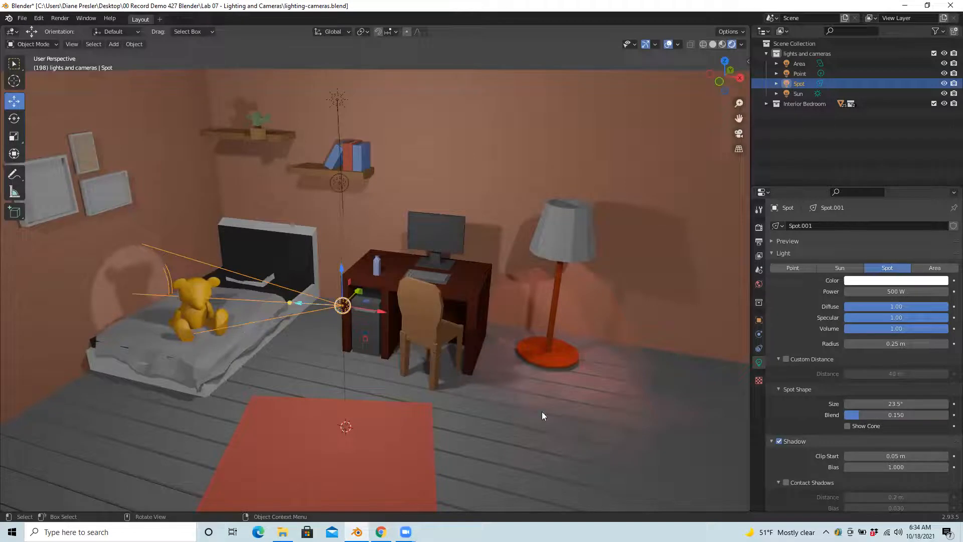
# Nudge the spot light slightly along its vertical axis, return to the selection tool and deselect it.
pyautogui.moveTo(341, 267)
pyautogui.mouseDown()
pyautogui.moveTo(342, 248)
pyautogui.moveTo(345, 266)
pyautogui.mouseUp()
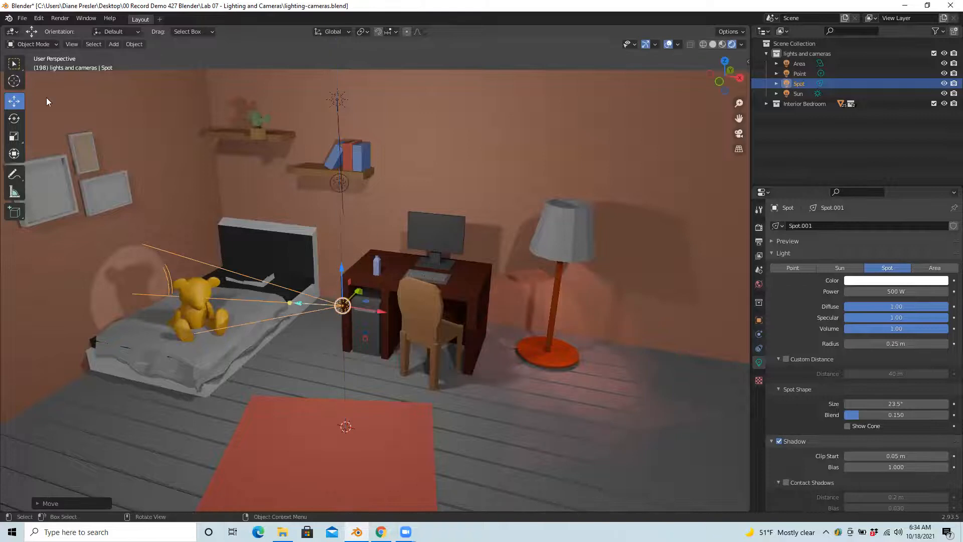
pyautogui.click(13, 63)
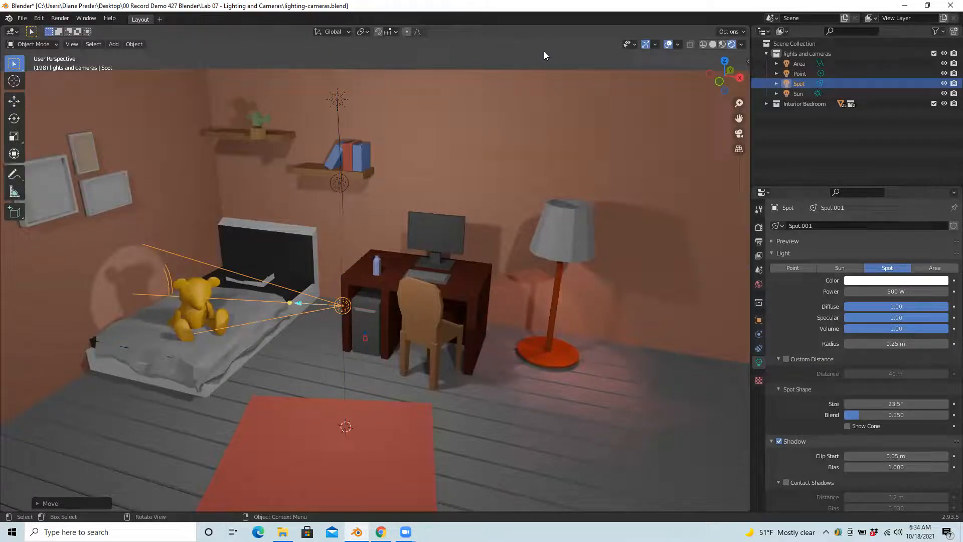
pyautogui.click(578, 61)
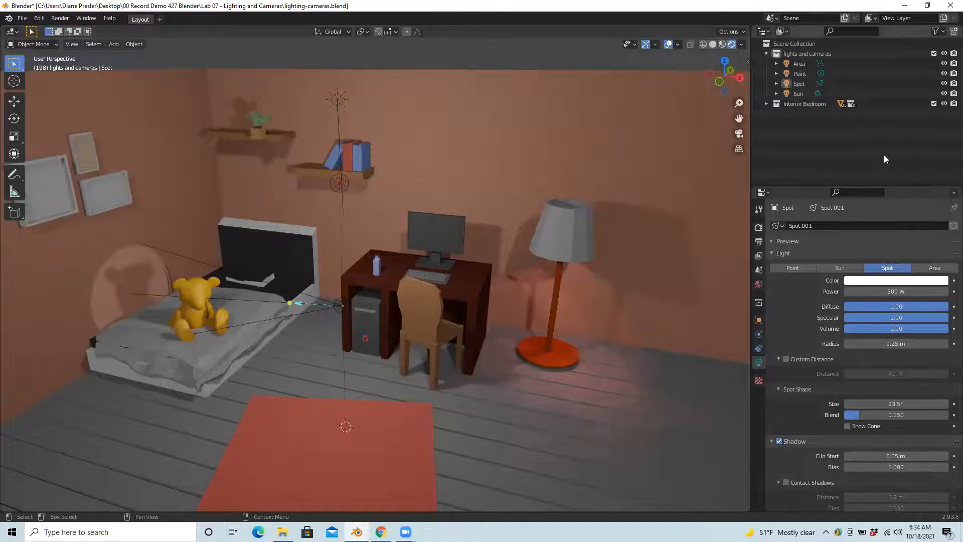
pyautogui.scroll(-5, 587, 381)
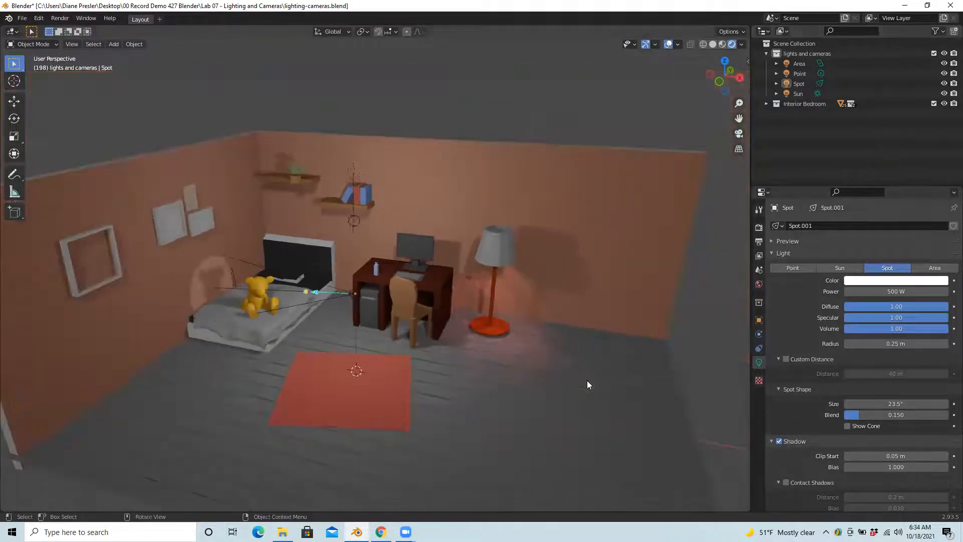
pyautogui.scroll(3, 603, 377)
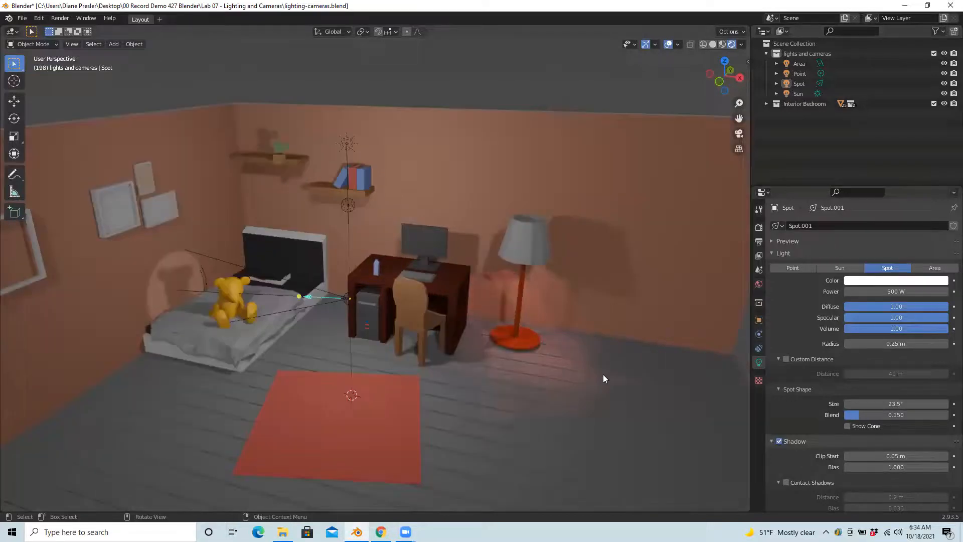
pyautogui.scroll(2, 616, 378)
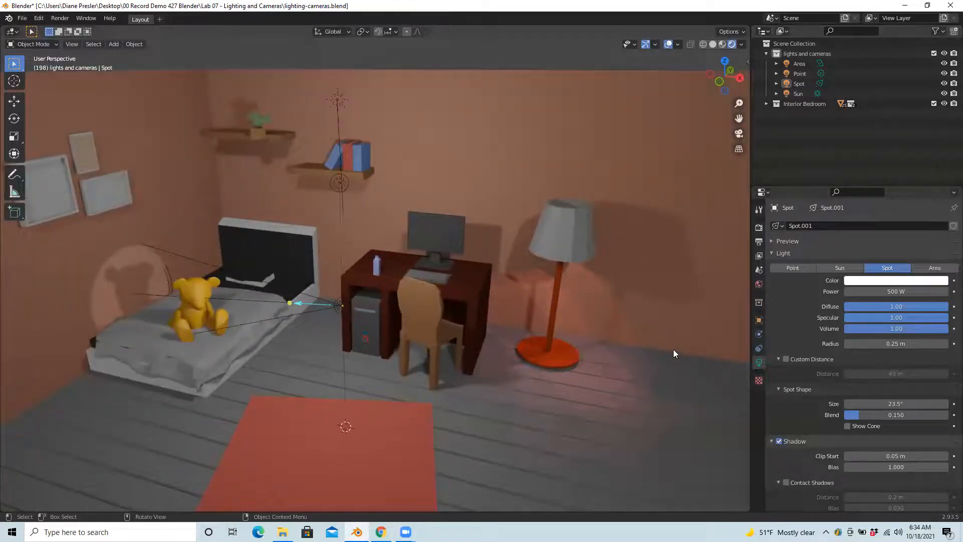
pyautogui.click(114, 44)
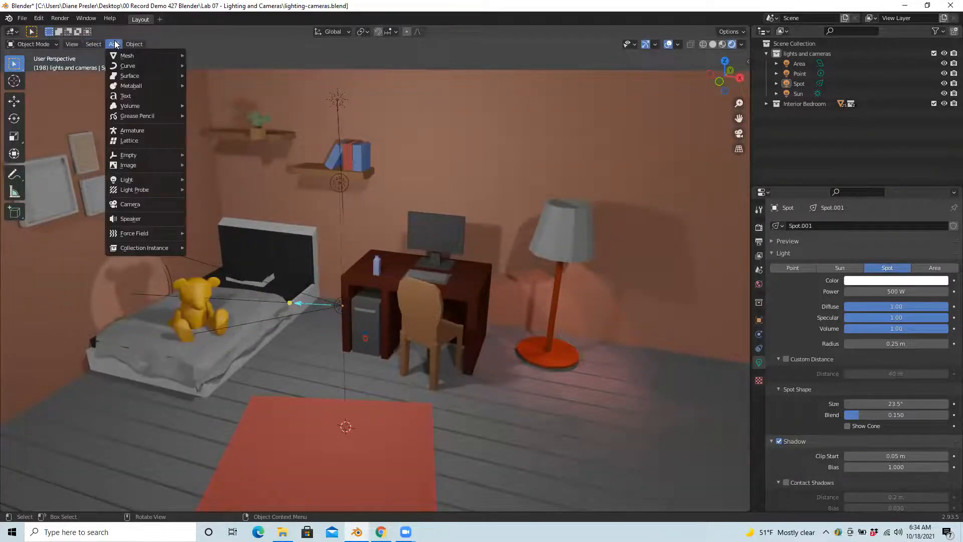
pyautogui.moveTo(139, 179)
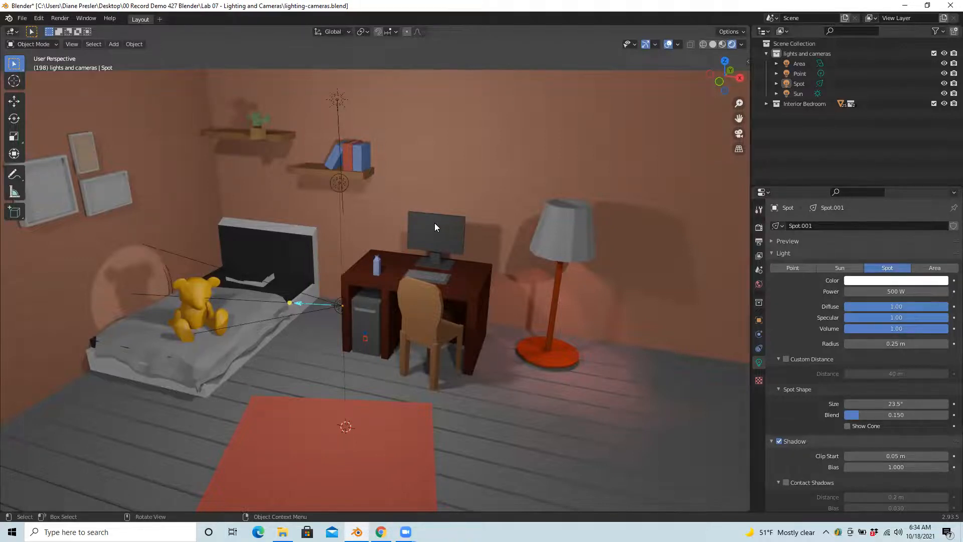
# Select the desk chair and examine the surface settings of its material.
pyautogui.scroll(3, 476, 300)
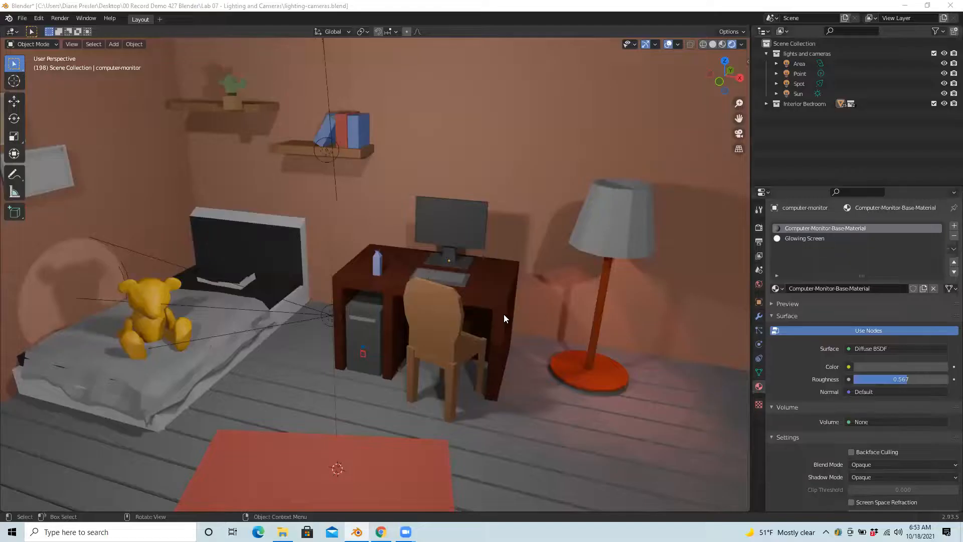
pyautogui.scroll(2, 535, 303)
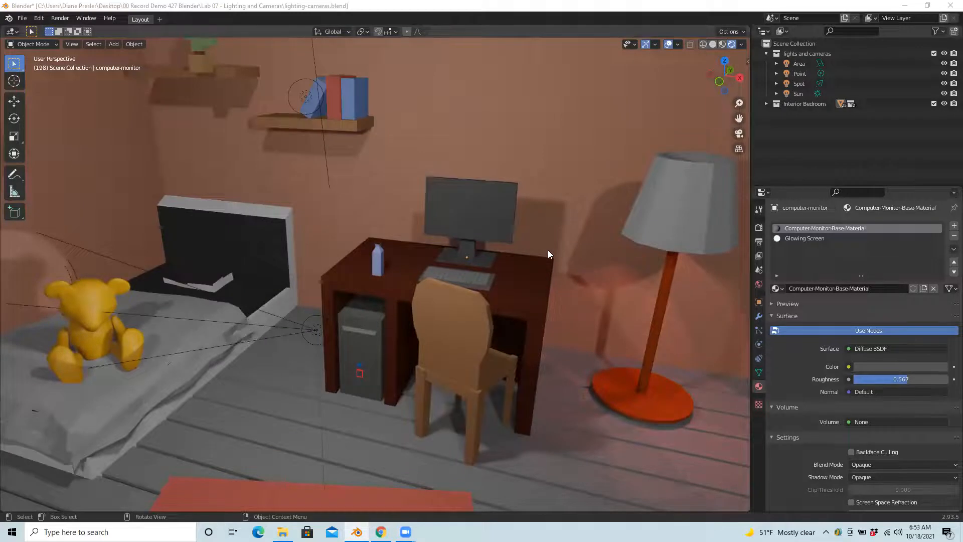
pyautogui.moveTo(737, 116); pyautogui.dragTo(700, 110)
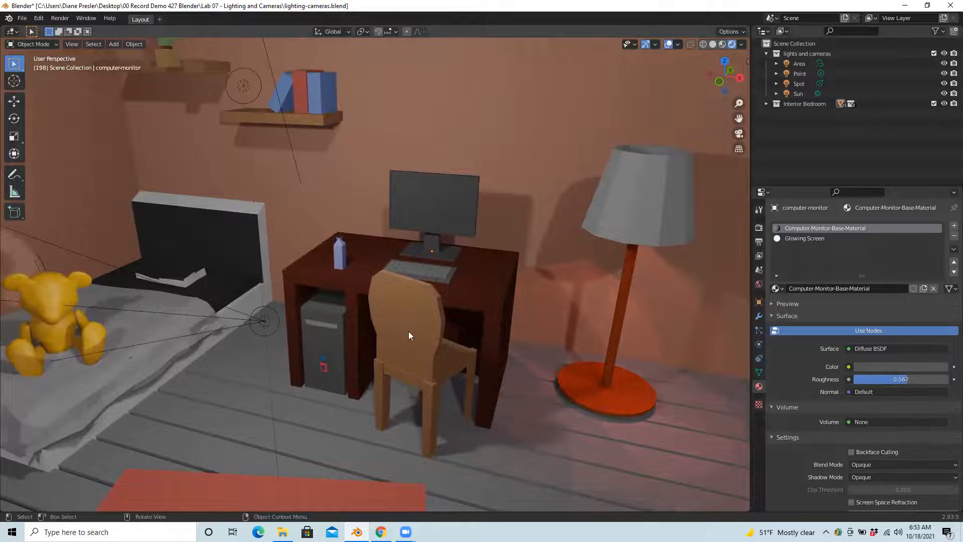
pyautogui.click(427, 322)
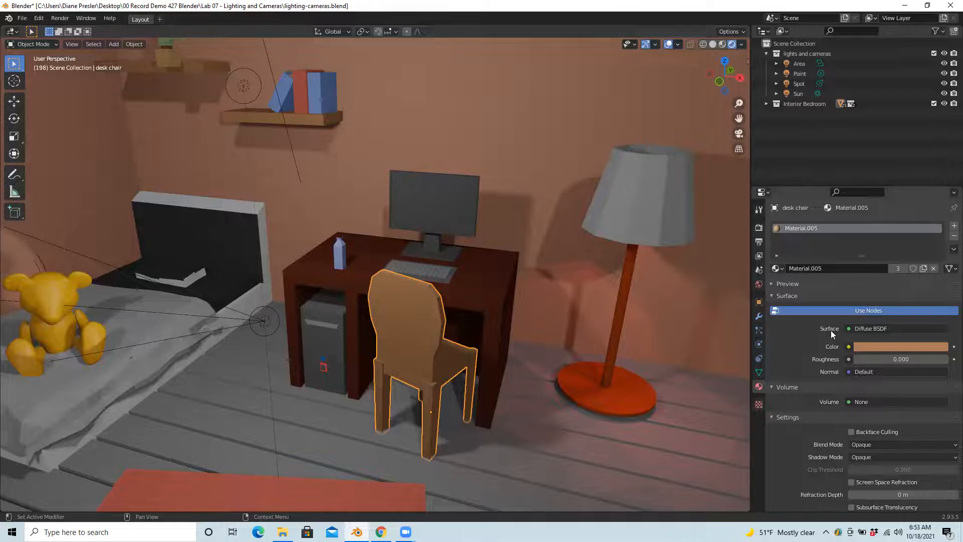
# Assign the Glowing Screen material to the computer monitor's front screen face in Edit Mode.
pyautogui.click(452, 209)
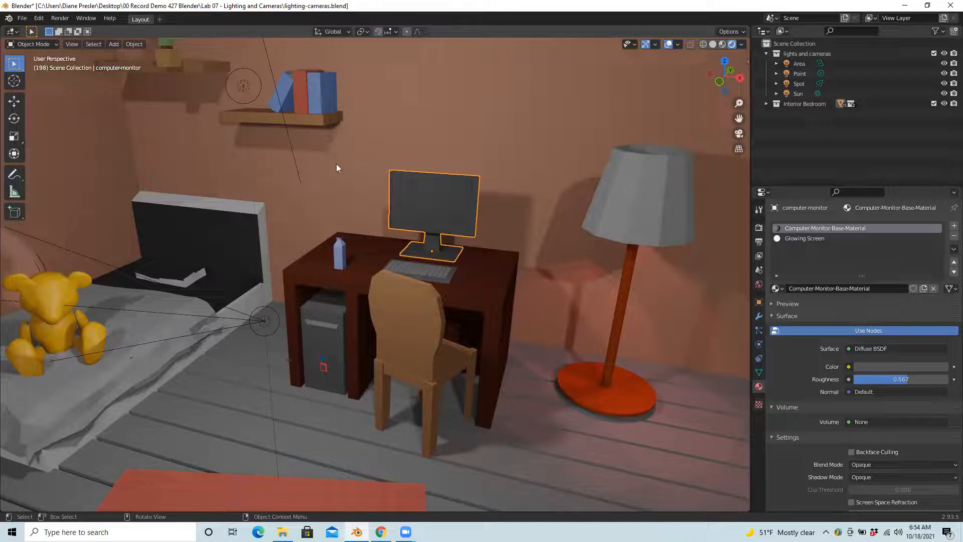
pyautogui.click(56, 43)
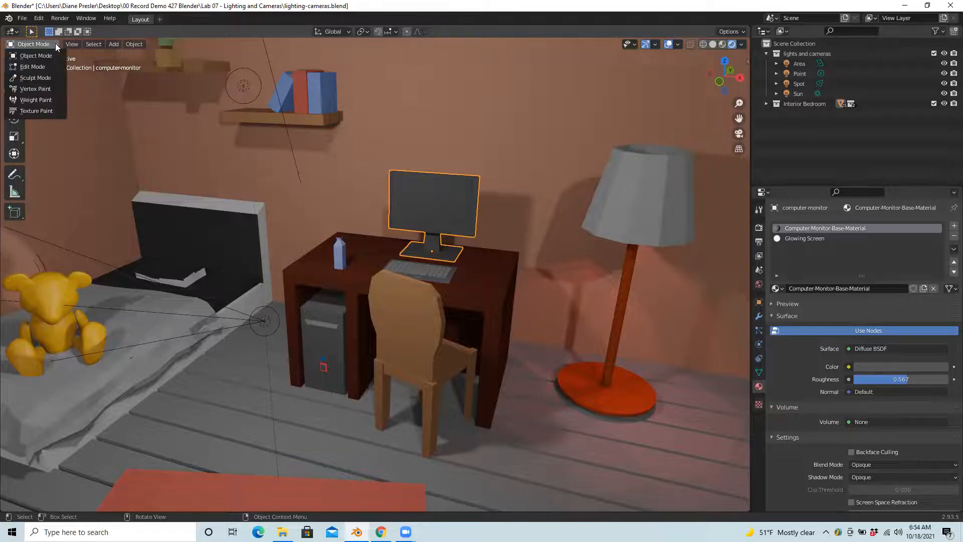
pyautogui.click(33, 67)
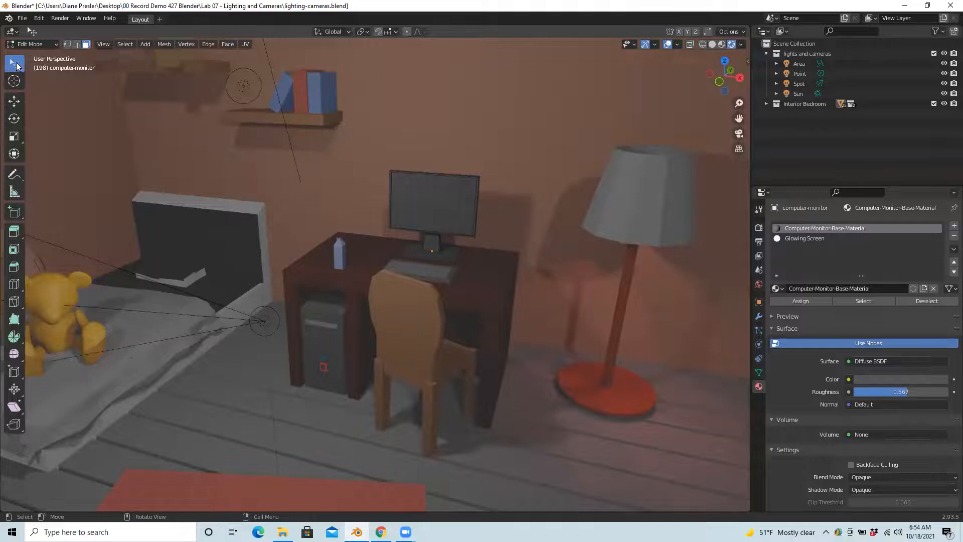
pyautogui.click(429, 203)
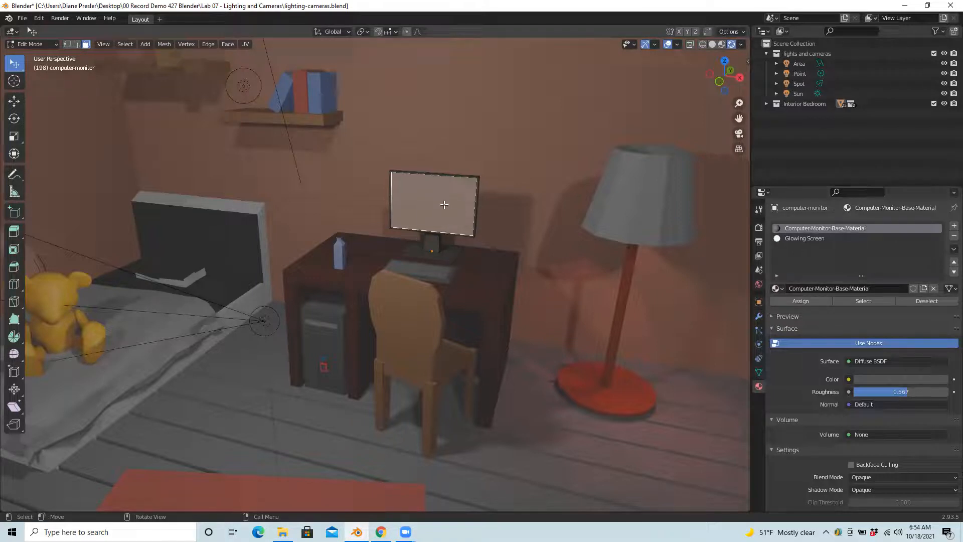
pyautogui.click(820, 240)
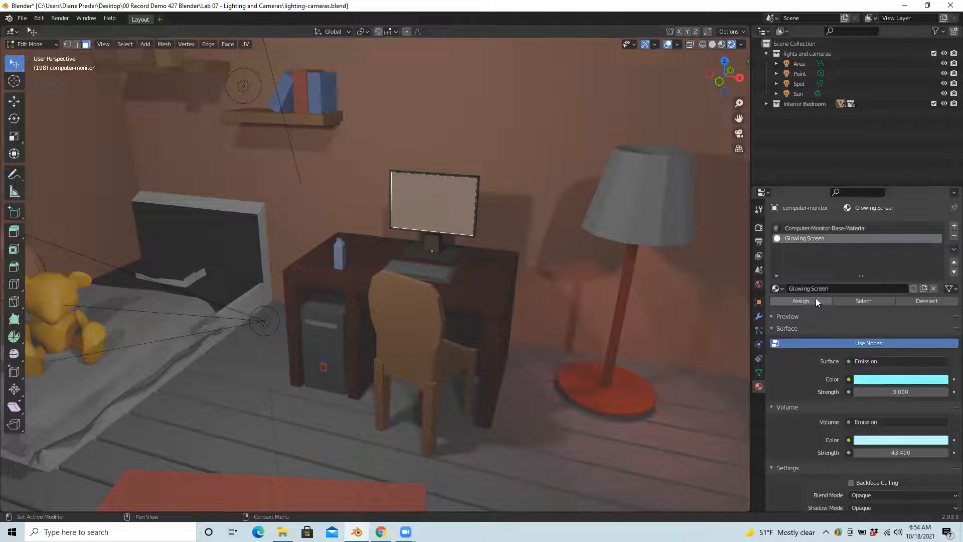
pyautogui.click(803, 301)
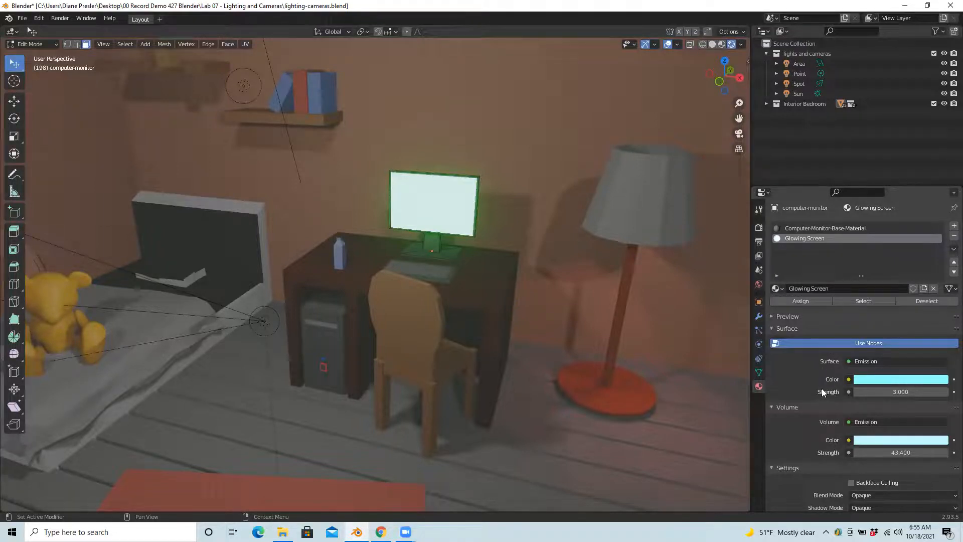
# Try Diffuse BSDF as the Glowing Screen material's surface shader and switch back to Emission.
pyautogui.click(873, 362)
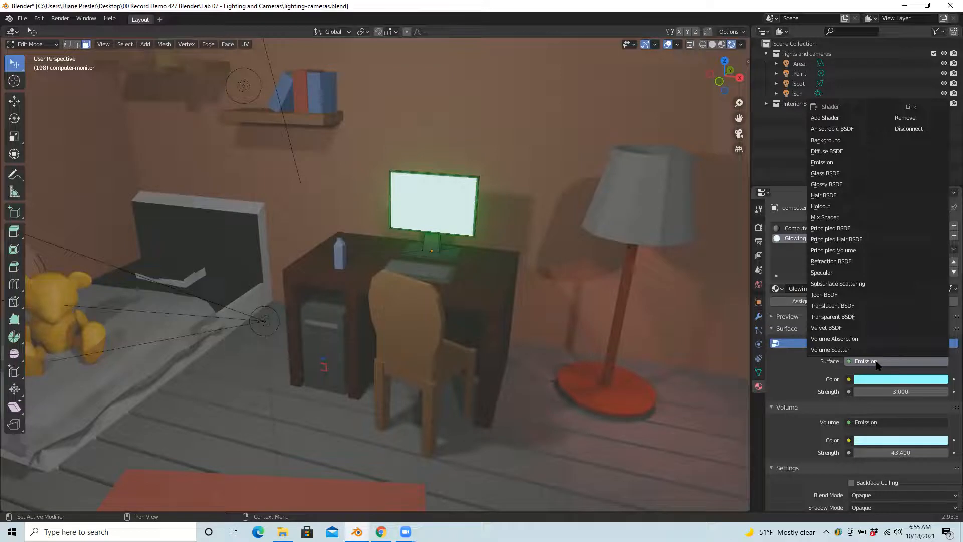
pyautogui.click(847, 151)
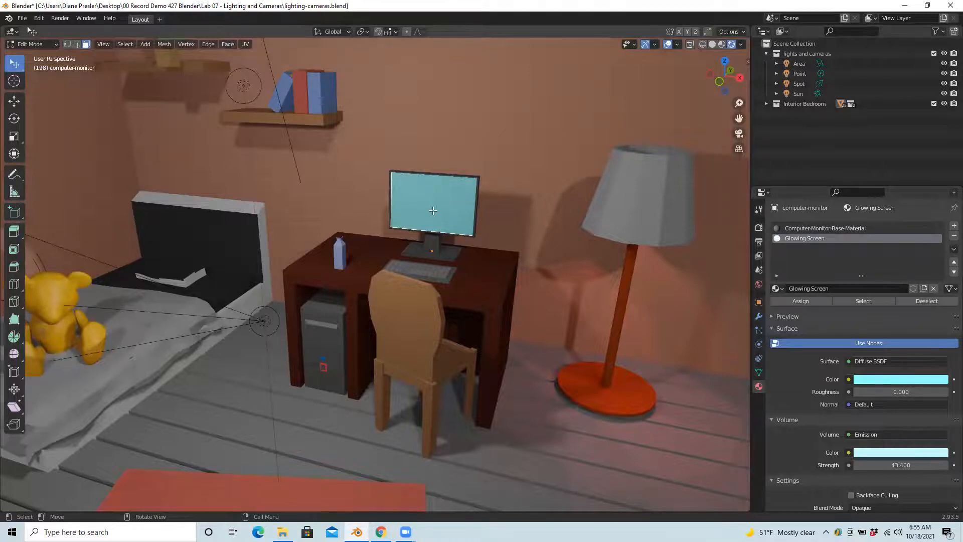
pyautogui.click(876, 360)
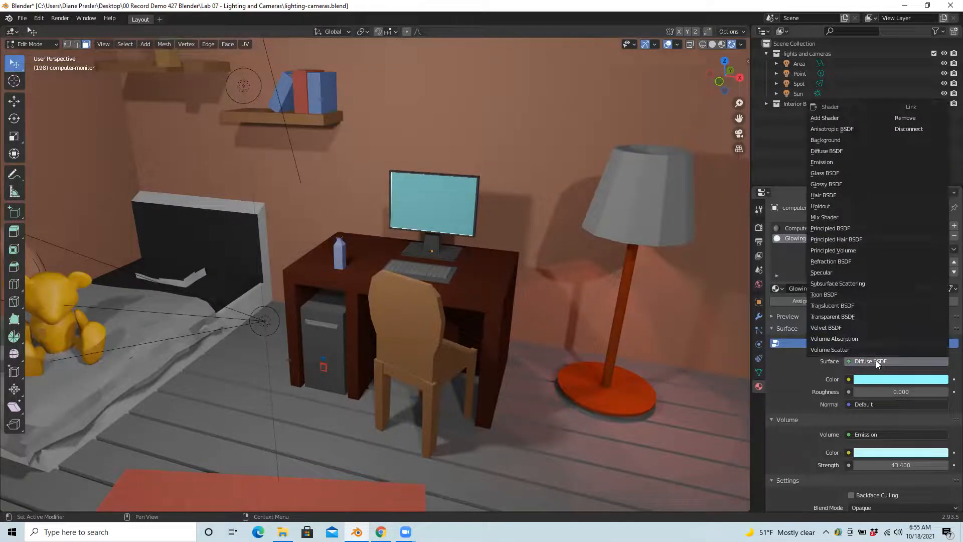
pyautogui.click(833, 162)
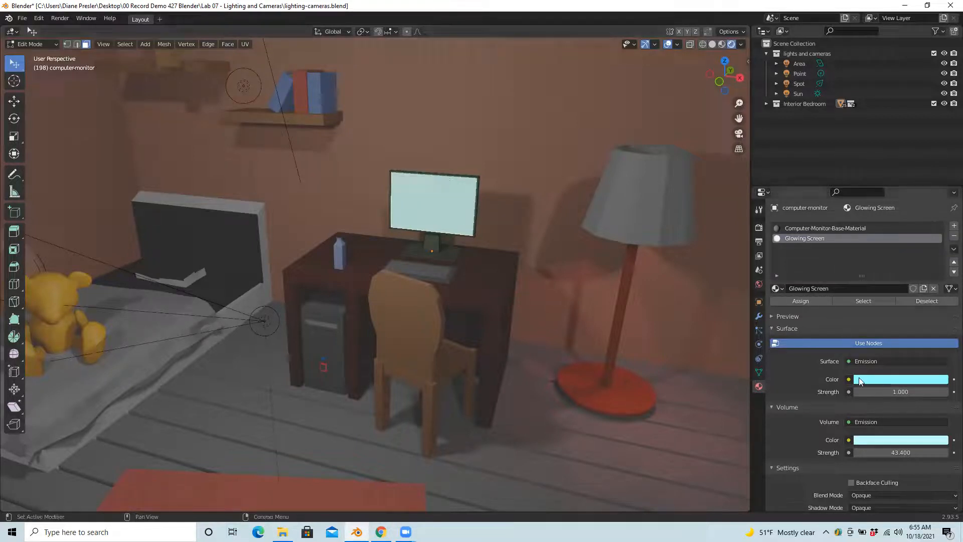
# Set the screen's surface emission to a cyan with hue 0.511 and saturation 0.827, and its strength to 2.000.
pyautogui.click(895, 380)
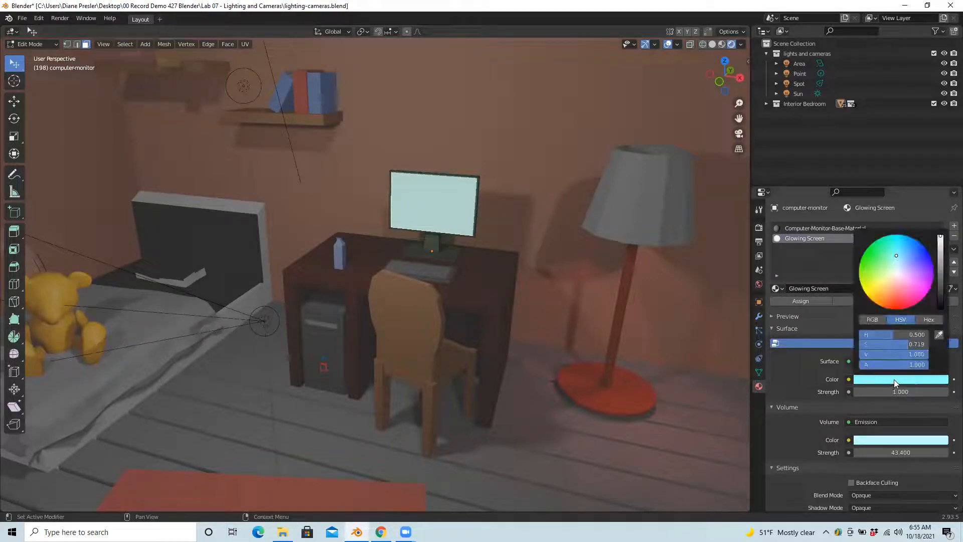
pyautogui.moveTo(897, 255)
pyautogui.mouseDown()
pyautogui.moveTo(882, 245)
pyautogui.moveTo(896, 251)
pyautogui.mouseUp()
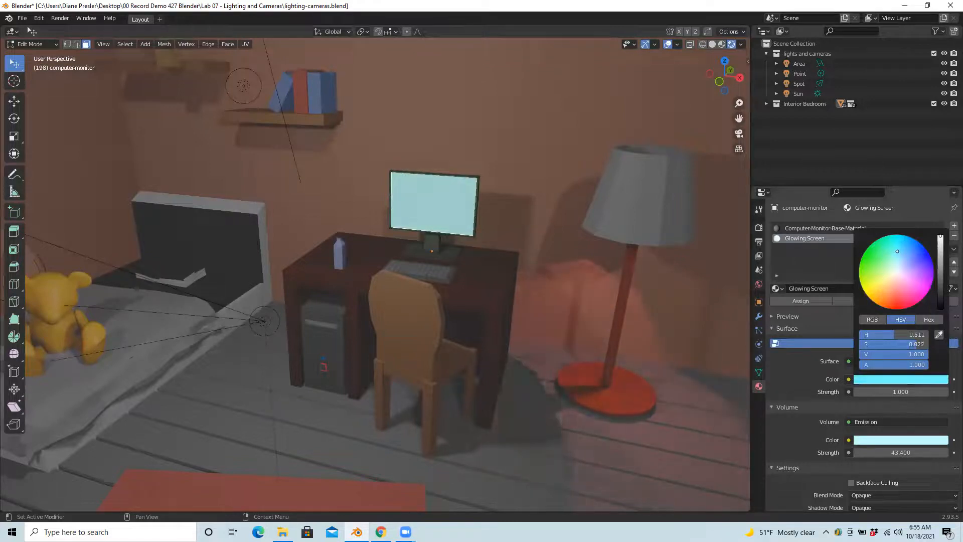
pyautogui.moveTo(903, 392)
pyautogui.mouseDown()
pyautogui.moveTo(885, 392)
pyautogui.moveTo(896, 392)
pyautogui.mouseUp()
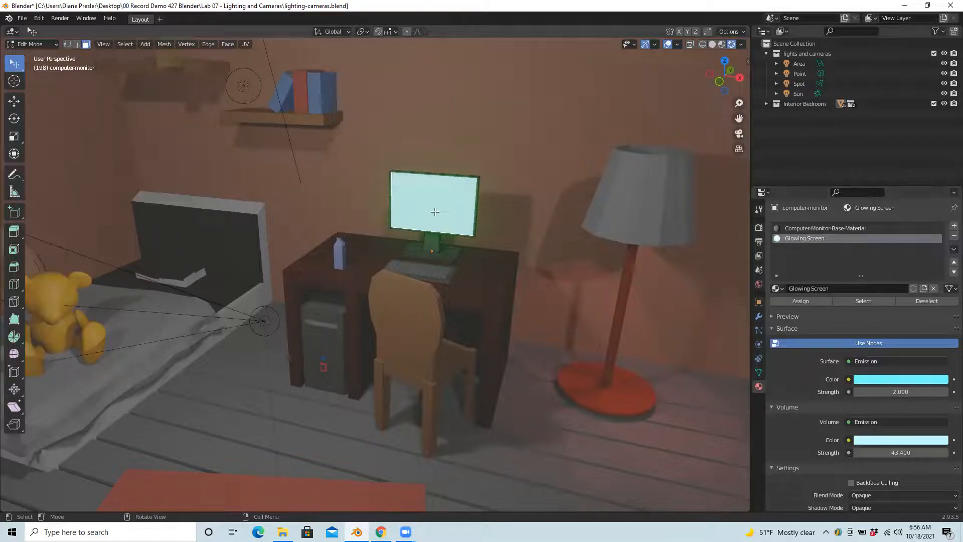
# Return the computer monitor to Object Mode and deselect everything.
pyautogui.click(54, 44)
pyautogui.click(39, 56)
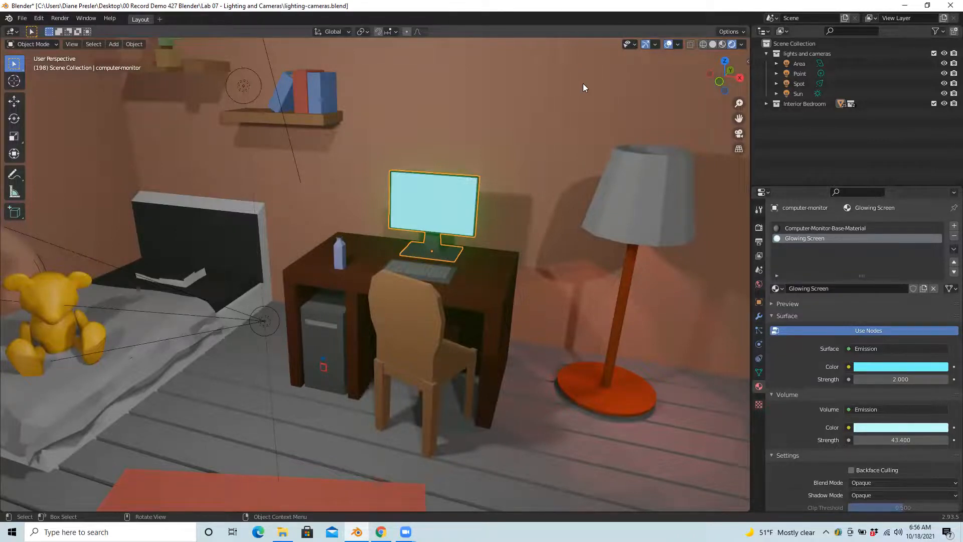
pyautogui.press('alt')
pyautogui.hotkey('alt', 'a')
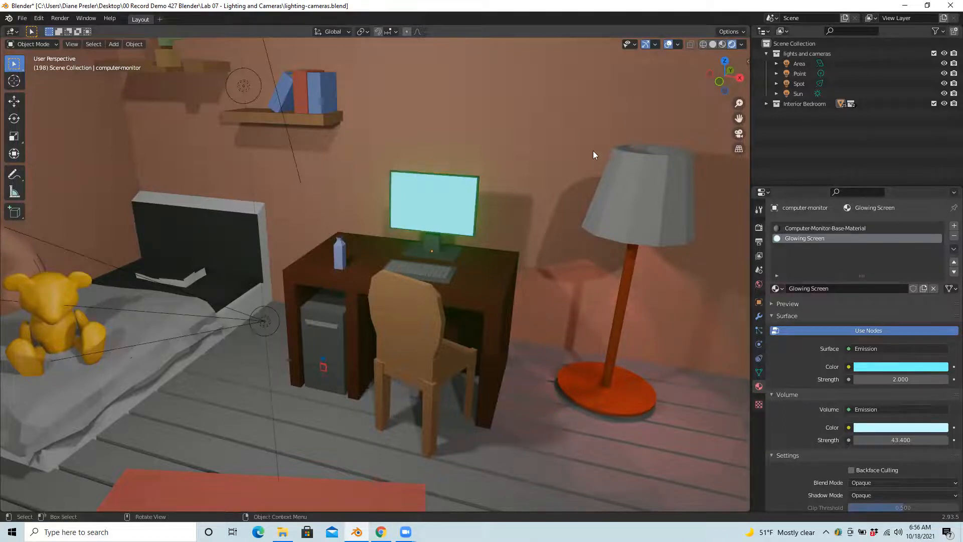
# Examine the glowing monitor and the lighting across the whole bedroom from several distances and angles.
pyautogui.scroll(-5, 537, 159)
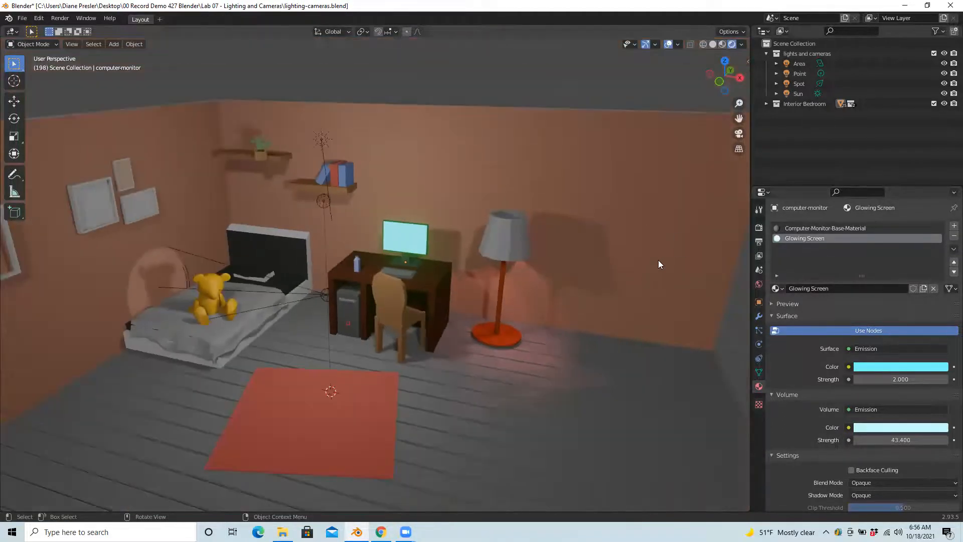
pyautogui.moveTo(625, 259)
pyautogui.mouseDown(button='middle')
pyautogui.moveTo(572, 294)
pyautogui.moveTo(539, 301)
pyautogui.moveTo(576, 288)
pyautogui.moveTo(591, 262)
pyautogui.moveTo(559, 243)
pyautogui.moveTo(622, 254)
pyautogui.mouseUp(button='middle')
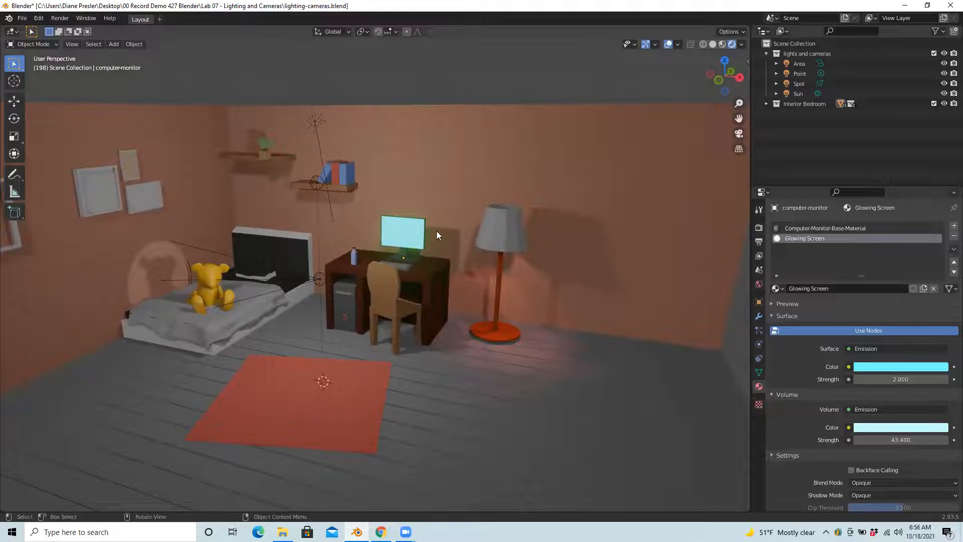
pyautogui.scroll(2, 433, 267)
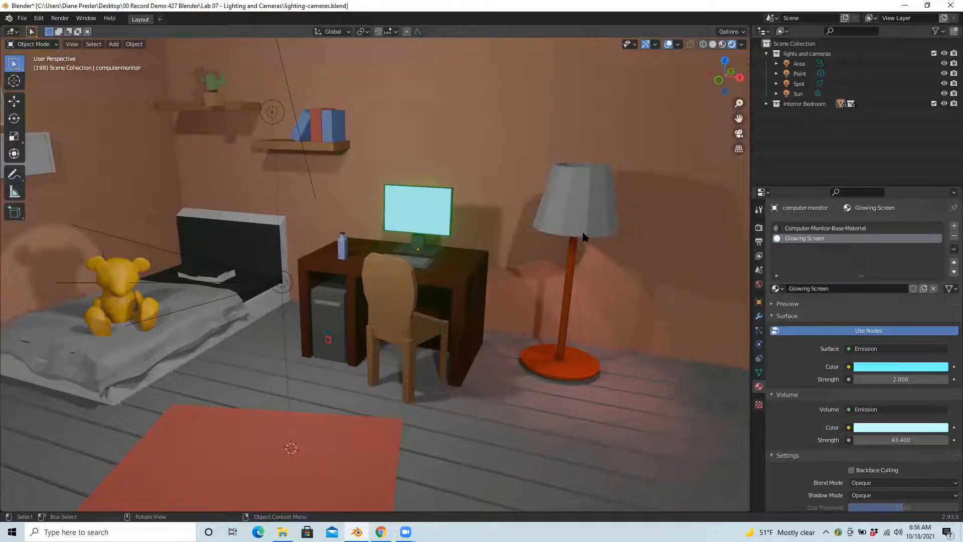
pyautogui.moveTo(503, 240); pyautogui.dragTo(497, 288, button='middle')
pyautogui.scroll(-5, 503, 297)
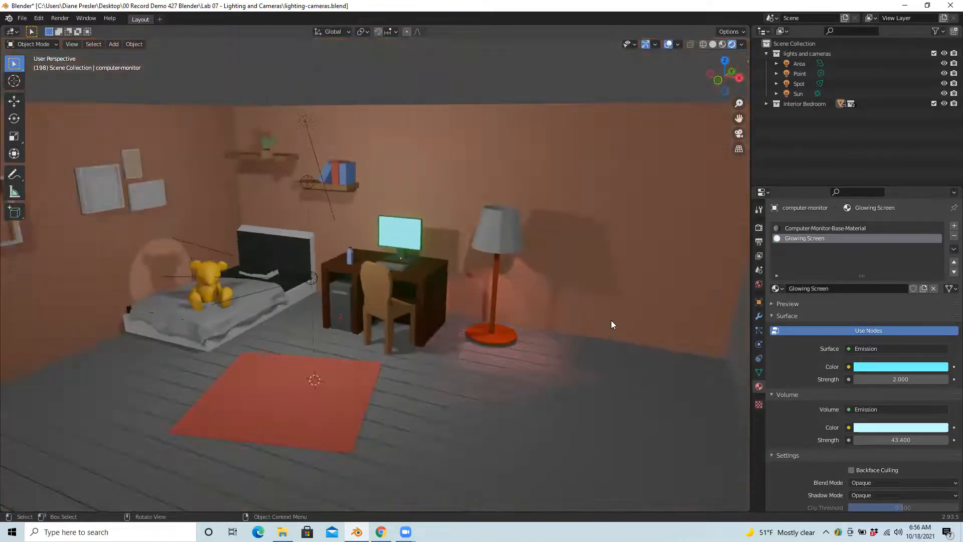
pyautogui.scroll(2, 611, 325)
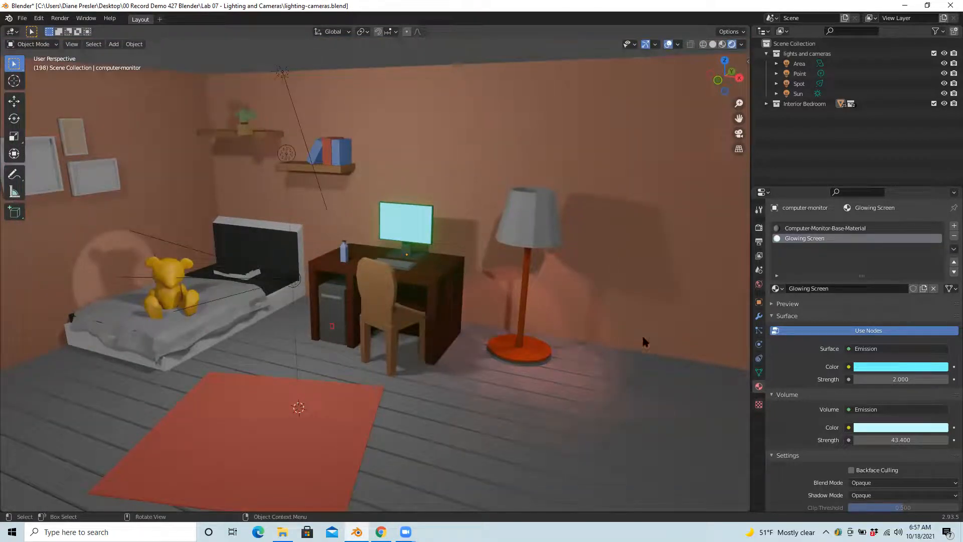
pyautogui.moveTo(598, 415)
pyautogui.mouseDown(button='middle')
pyautogui.moveTo(554, 435)
pyautogui.moveTo(534, 416)
pyautogui.moveTo(621, 406)
pyautogui.moveTo(657, 386)
pyautogui.moveTo(649, 419)
pyautogui.moveTo(569, 423)
pyautogui.moveTo(584, 444)
pyautogui.moveTo(601, 399)
pyautogui.moveTo(613, 415)
pyautogui.moveTo(596, 423)
pyautogui.moveTo(613, 416)
pyautogui.mouseUp(button='middle')
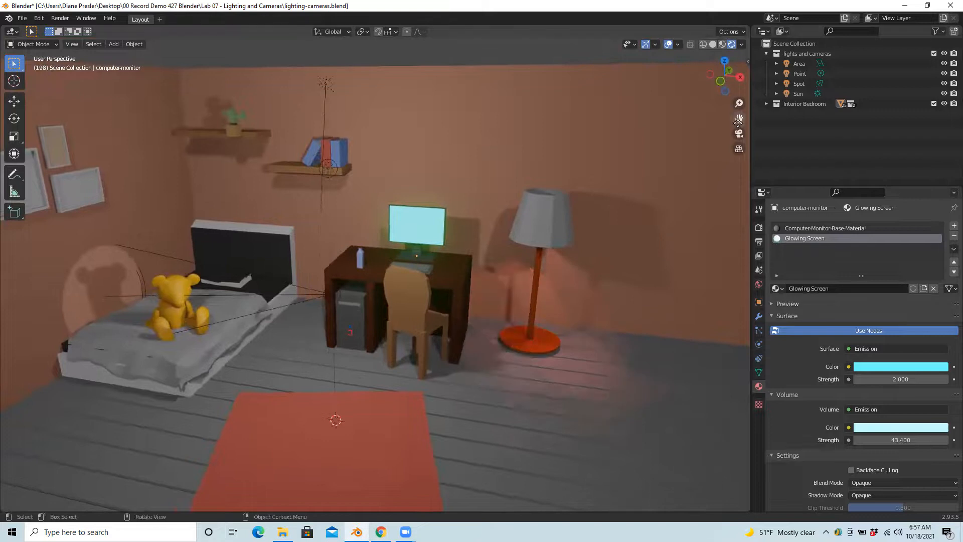
pyautogui.moveTo(739, 119)
pyautogui.mouseDown()
pyautogui.moveTo(728, 119)
pyautogui.moveTo(791, 118)
pyautogui.moveTo(798, 127)
pyautogui.moveTo(727, 133)
pyautogui.mouseUp()
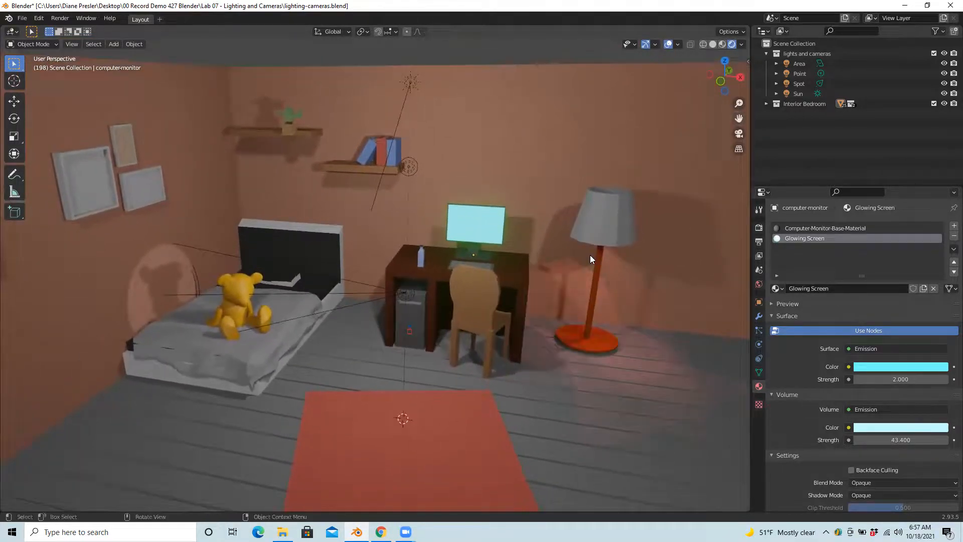
pyautogui.scroll(-3, 590, 255)
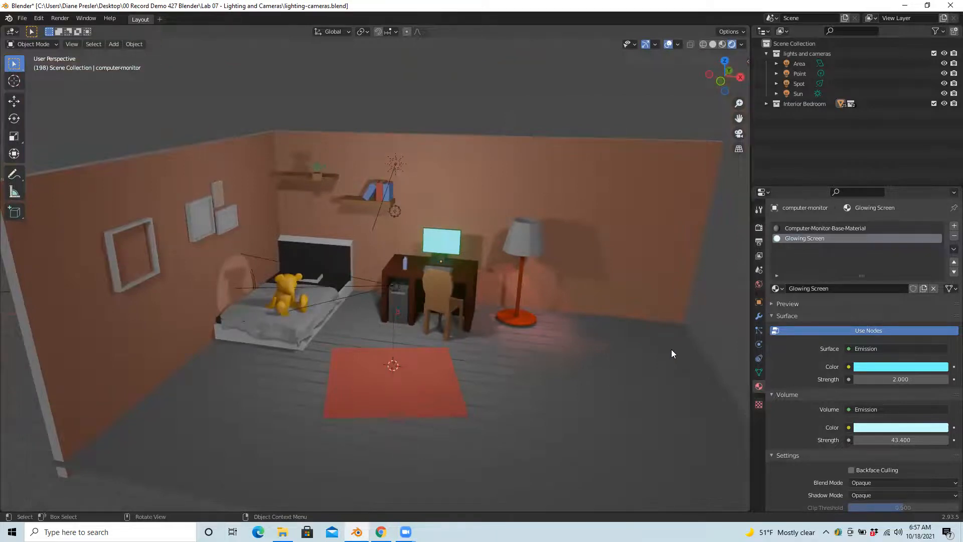
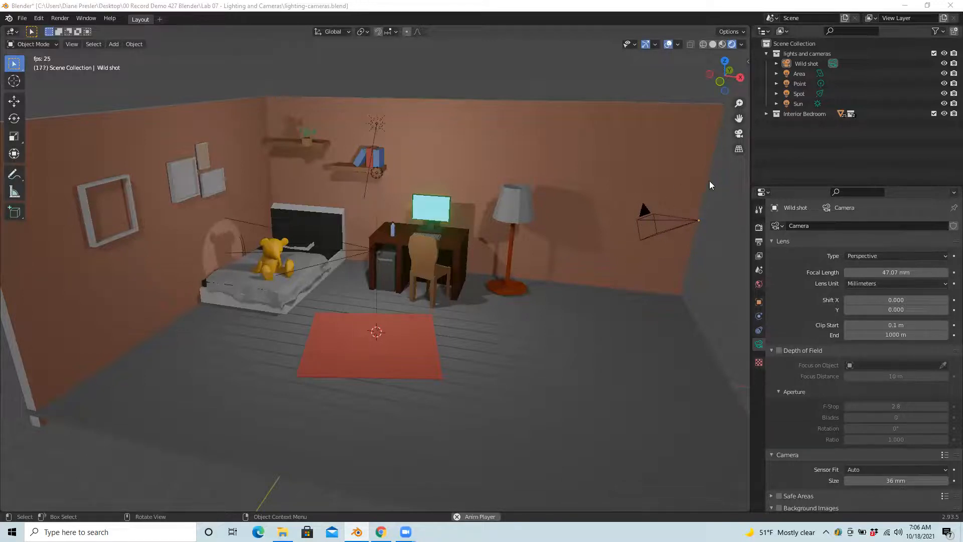
# Compare the Wild shot camera's framing with the room view, including perspective and orthographic projection.
pyautogui.click(738, 134)
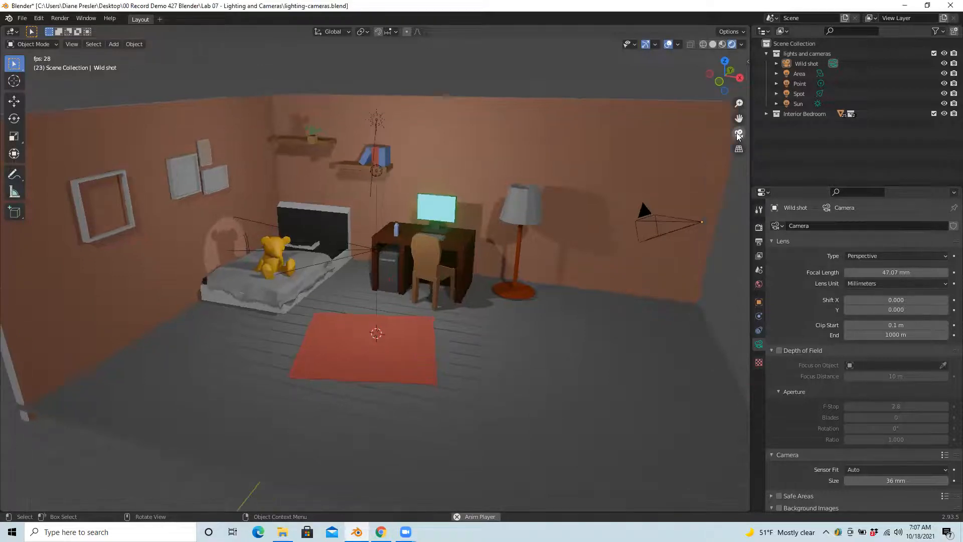
pyautogui.click(740, 133)
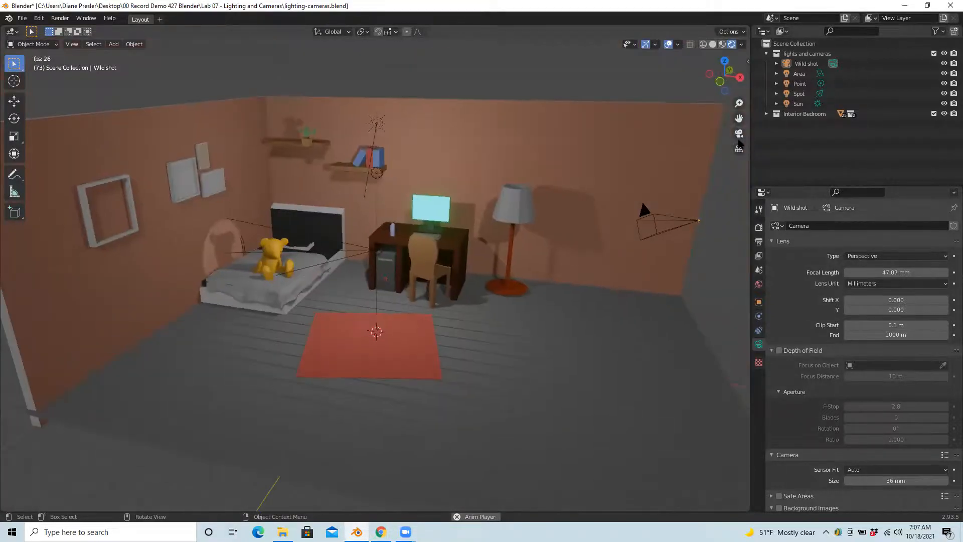
pyautogui.click(738, 133)
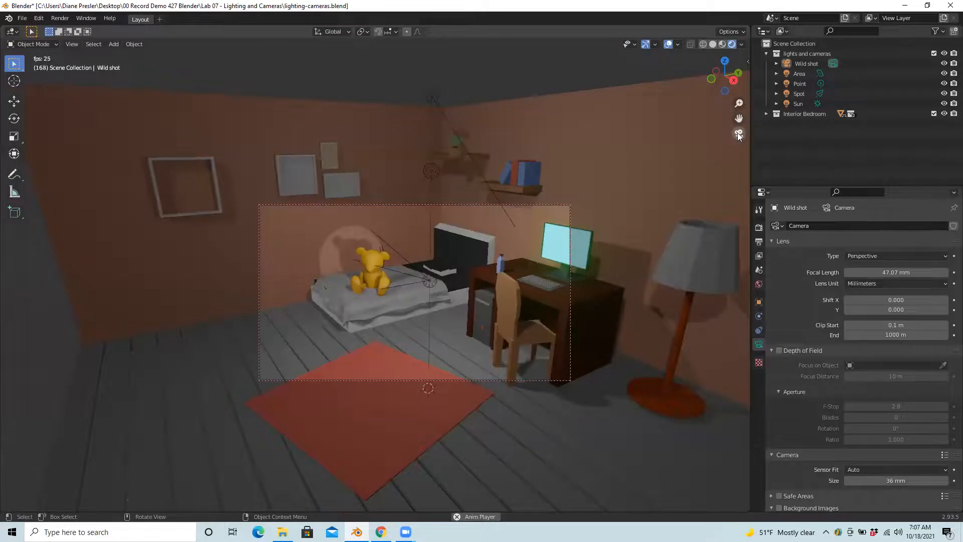
pyautogui.click(740, 133)
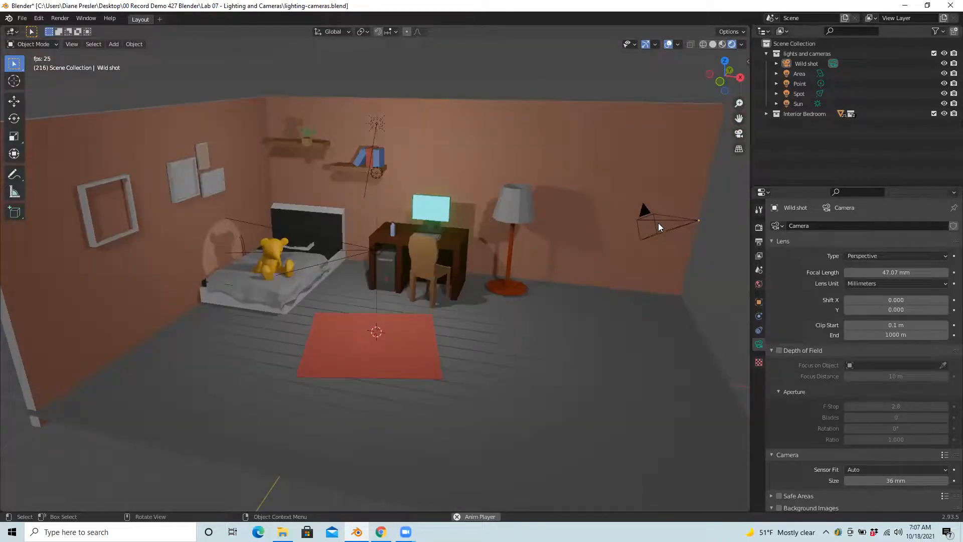
pyautogui.click(739, 149)
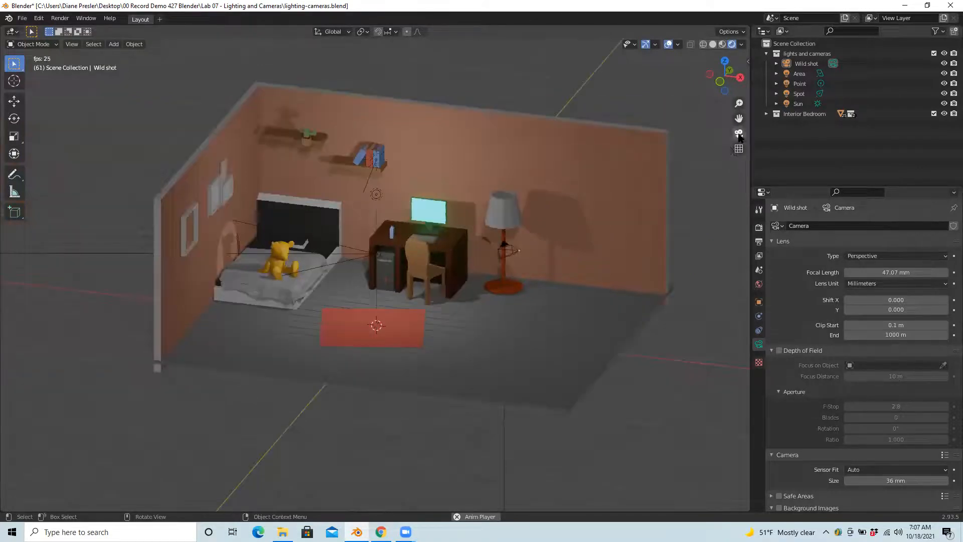
pyautogui.click(739, 149)
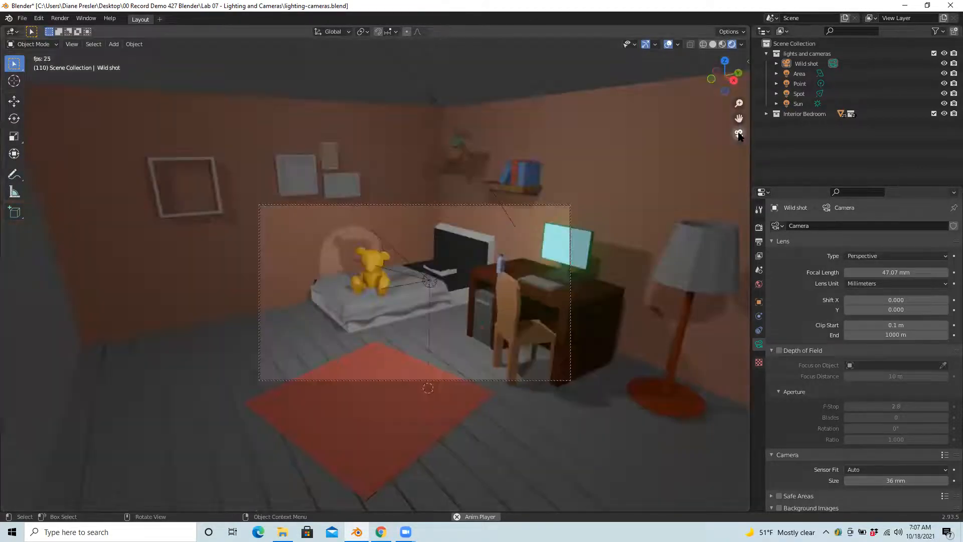
pyautogui.click(739, 135)
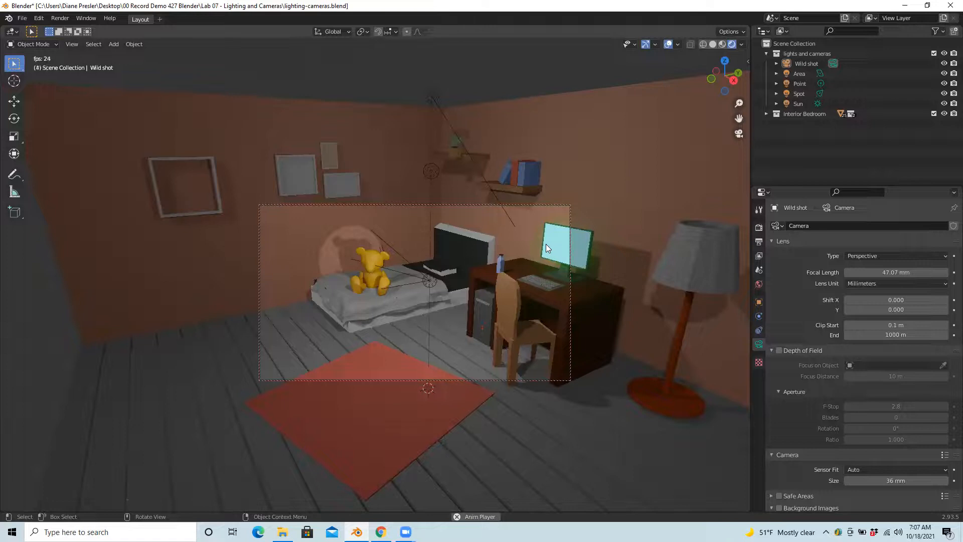
pyautogui.click(739, 134)
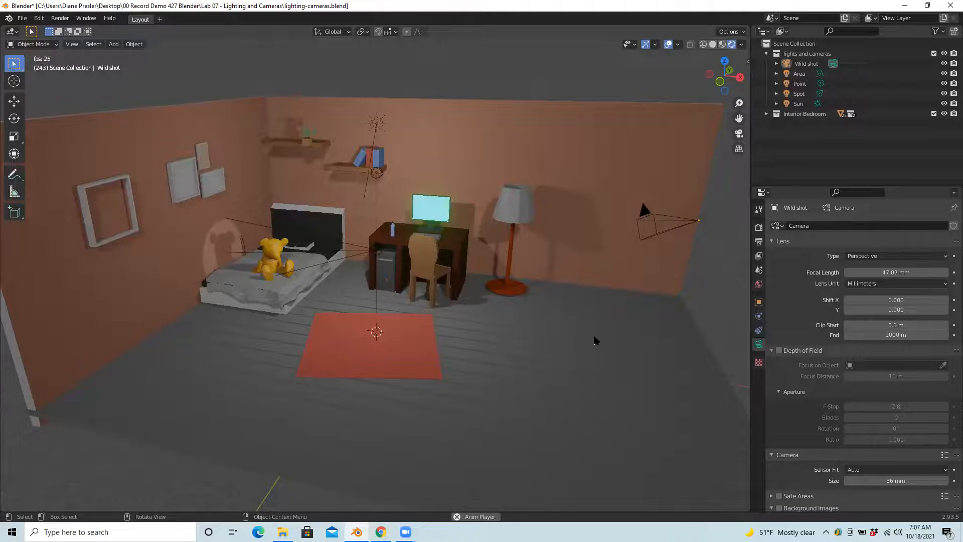
pyautogui.scroll(-5, 595, 340)
pyautogui.scroll(4, 595, 340)
pyautogui.scroll(1, 595, 341)
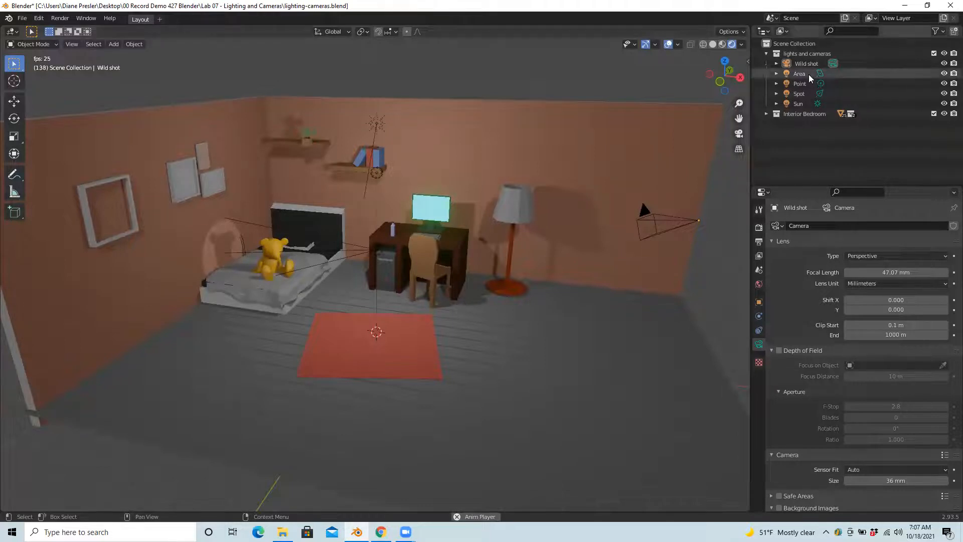
# Delete the Wild shot camera and add a new camera to the scene.
pyautogui.click(673, 232)
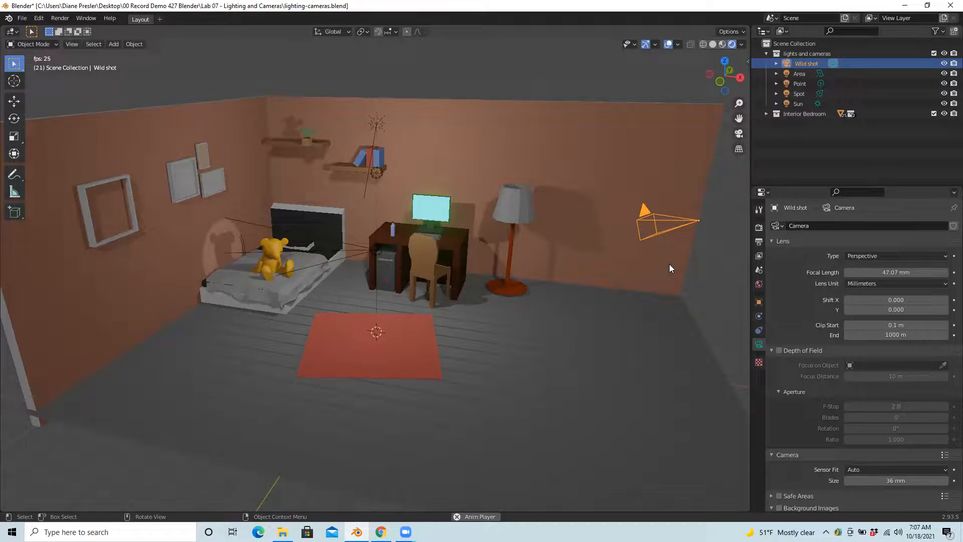
pyautogui.press('Delete')
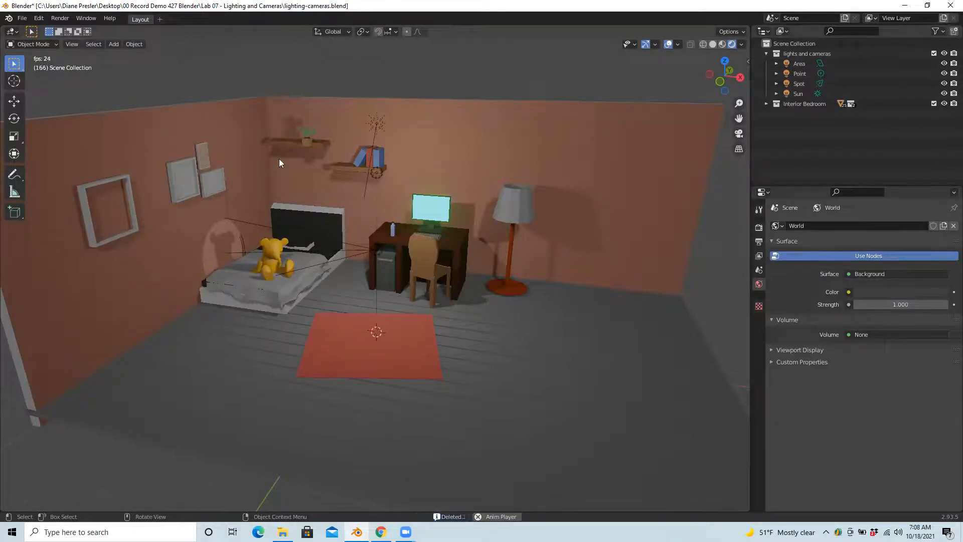
pyautogui.click(115, 44)
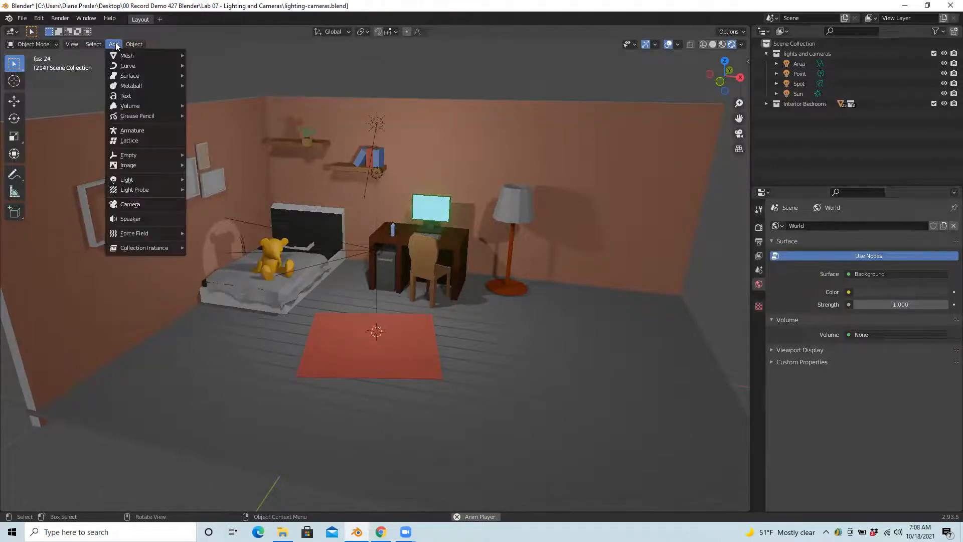
pyautogui.click(135, 205)
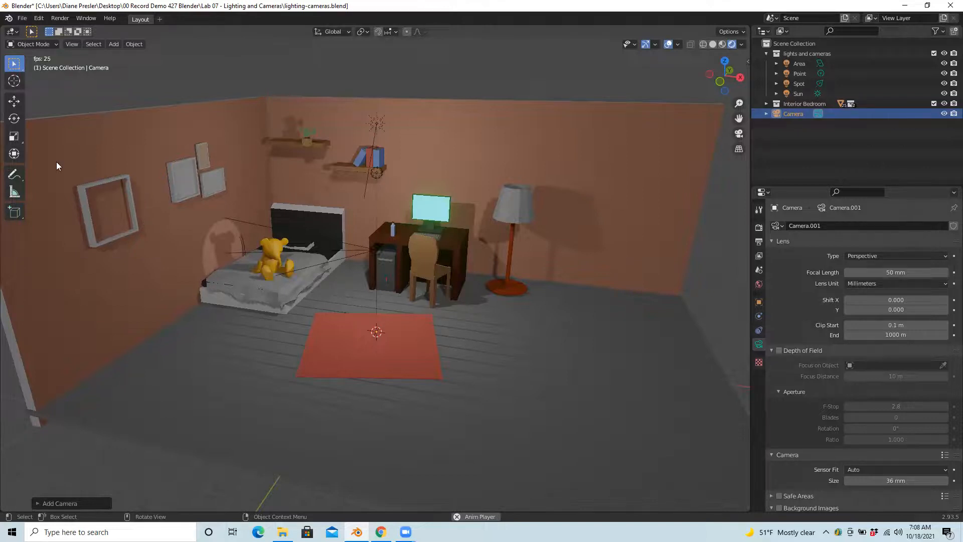
# Raise the new camera from below the floor into the room, to about the height of the bookshelf.
pyautogui.click(15, 102)
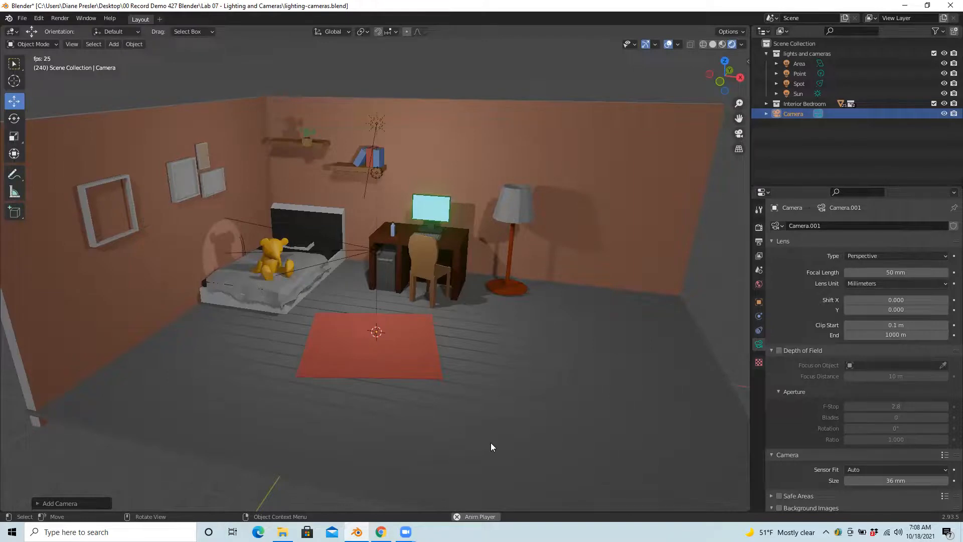
pyautogui.moveTo(446, 419); pyautogui.dragTo(445, 415)
pyautogui.moveTo(446, 414); pyautogui.dragTo(459, 385, button='middle')
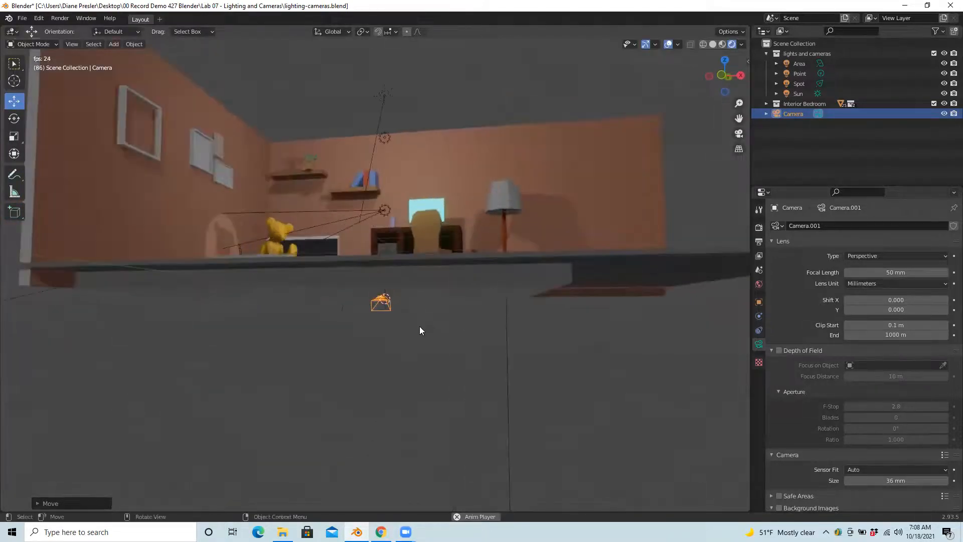
pyautogui.click(793, 116)
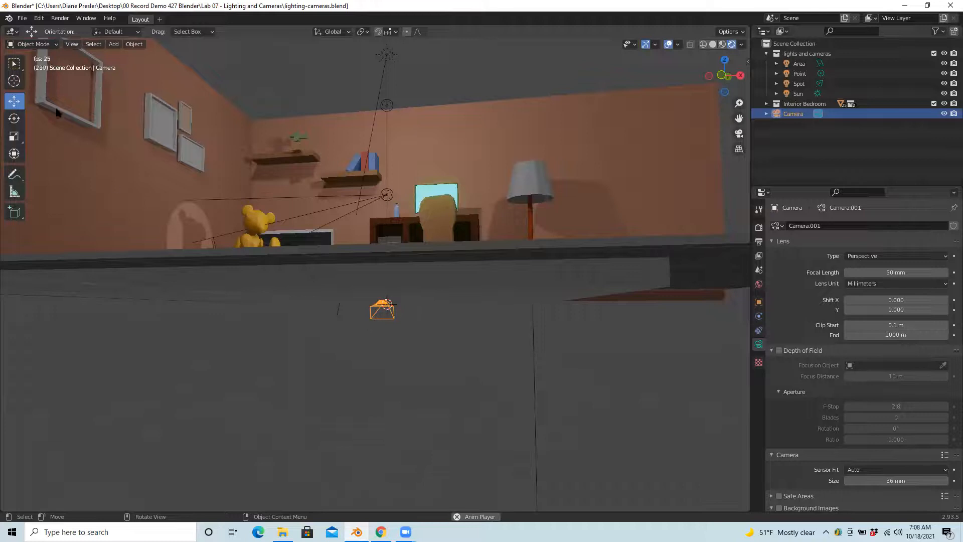
pyautogui.press('g')
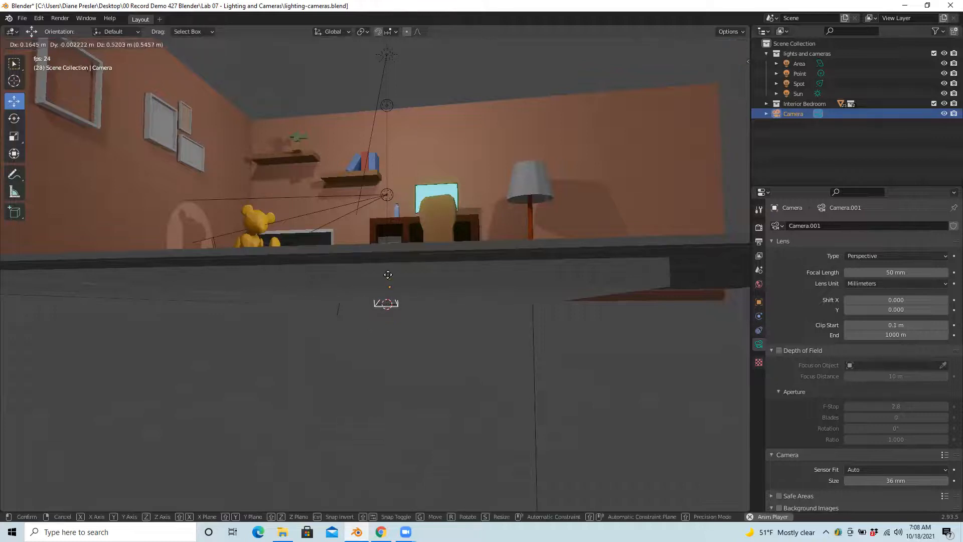
pyautogui.click(391, 153)
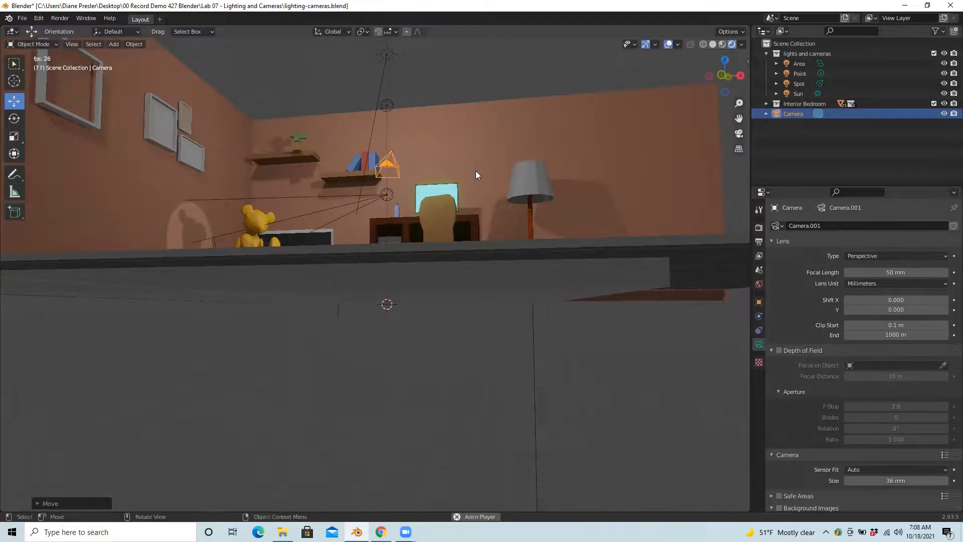
# Move the camera to the open floor on the lamp side of the rug and raise it above the lamp in front view.
pyautogui.moveTo(489, 186); pyautogui.dragTo(496, 243, button='middle')
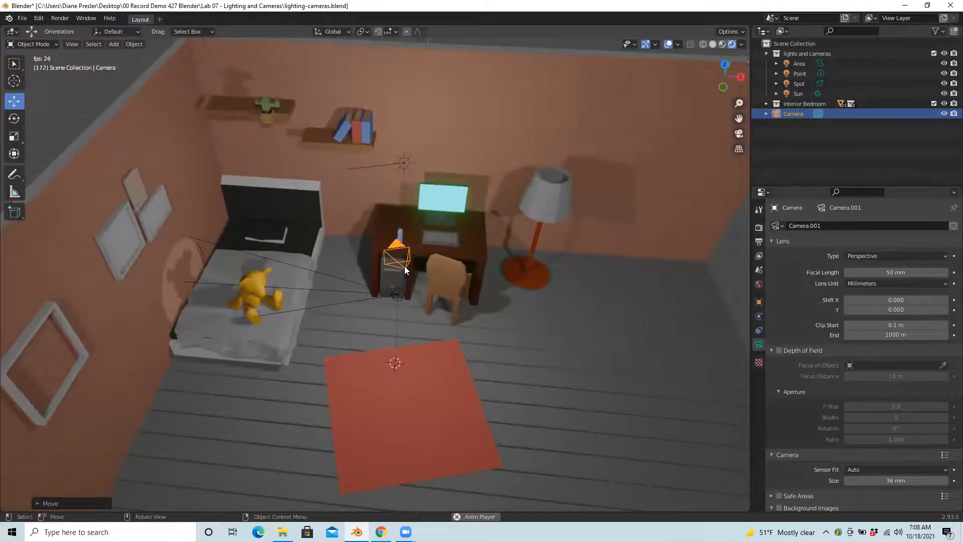
pyautogui.press('g')
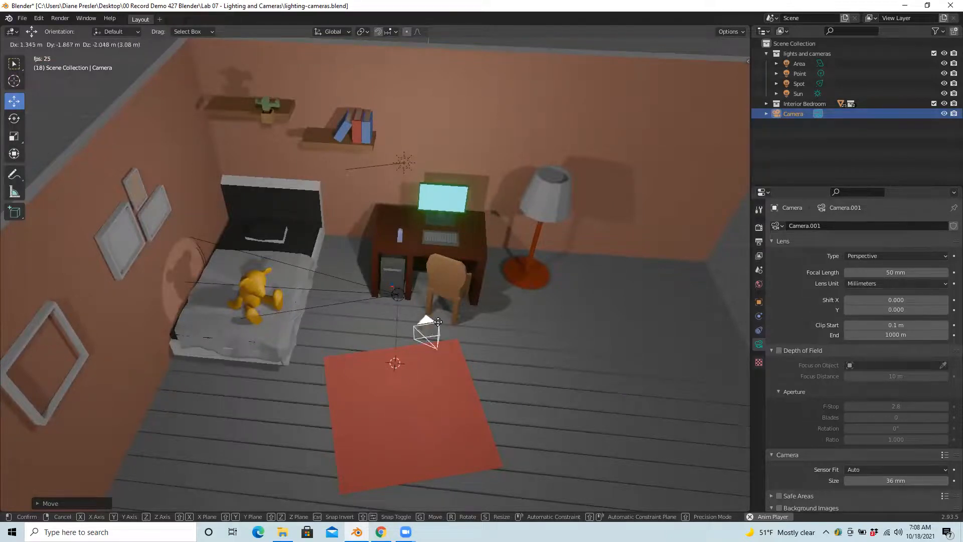
pyautogui.click(545, 391)
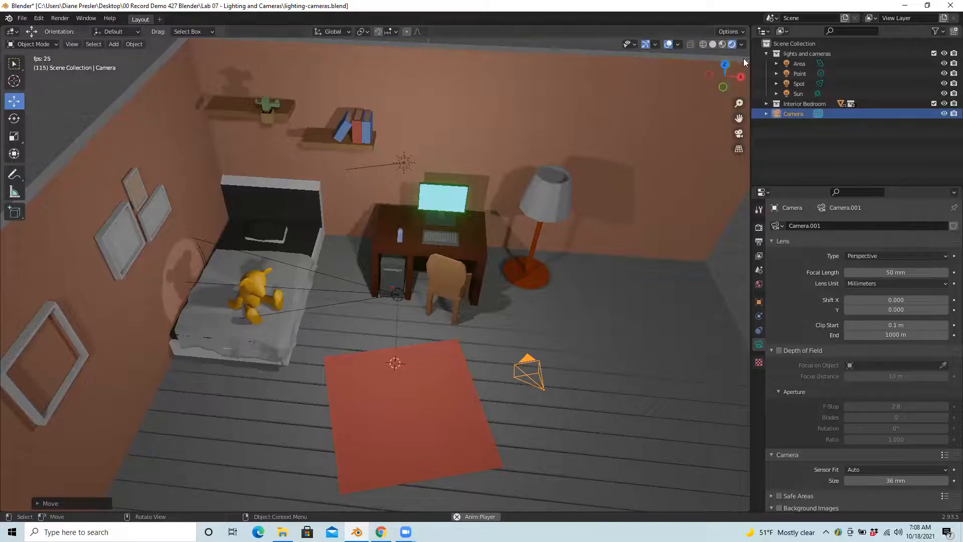
pyautogui.click(727, 67)
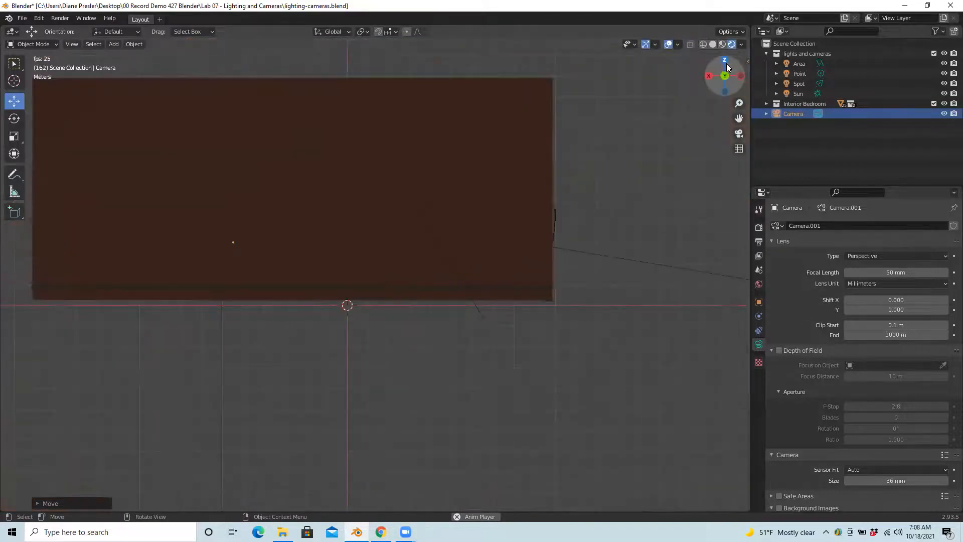
pyautogui.click(726, 78)
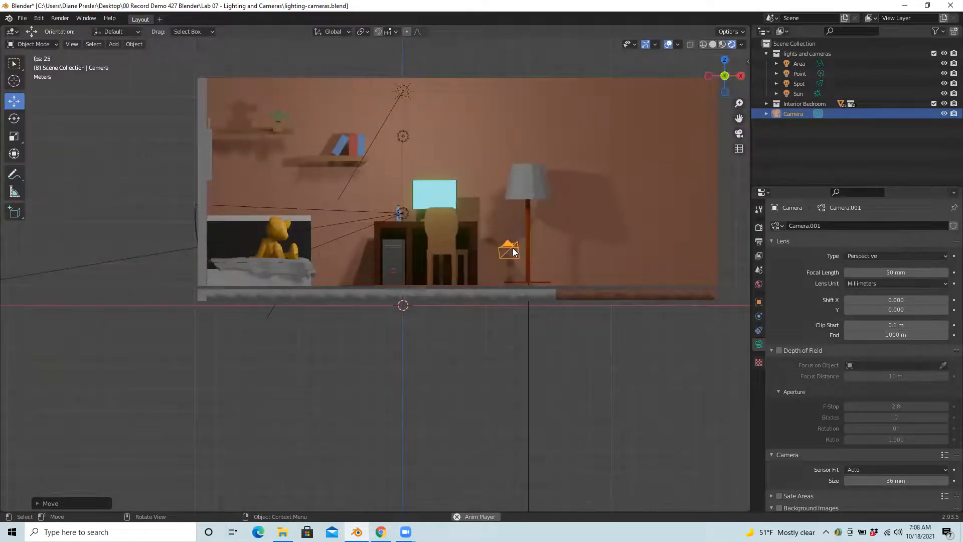
pyautogui.moveTo(515, 243); pyautogui.dragTo(576, 147)
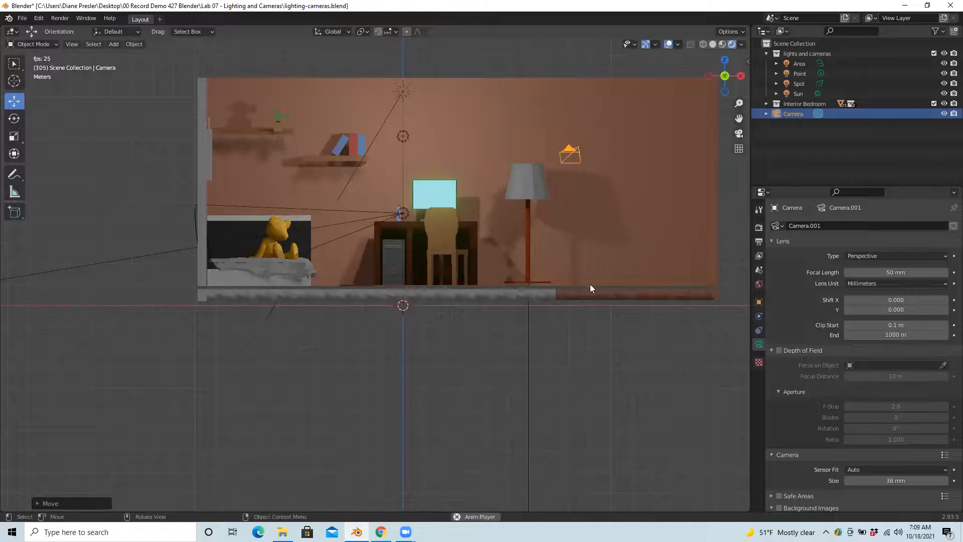
# Move the camera beside the rug, in front of the desk, and check its framing through the camera view.
pyautogui.moveTo(599, 279); pyautogui.dragTo(504, 311, button='middle')
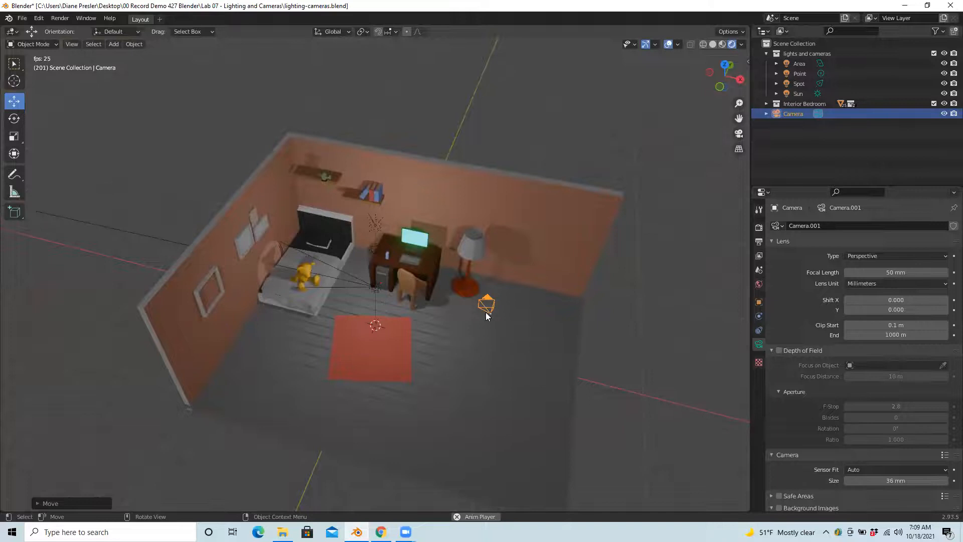
pyautogui.press('g')
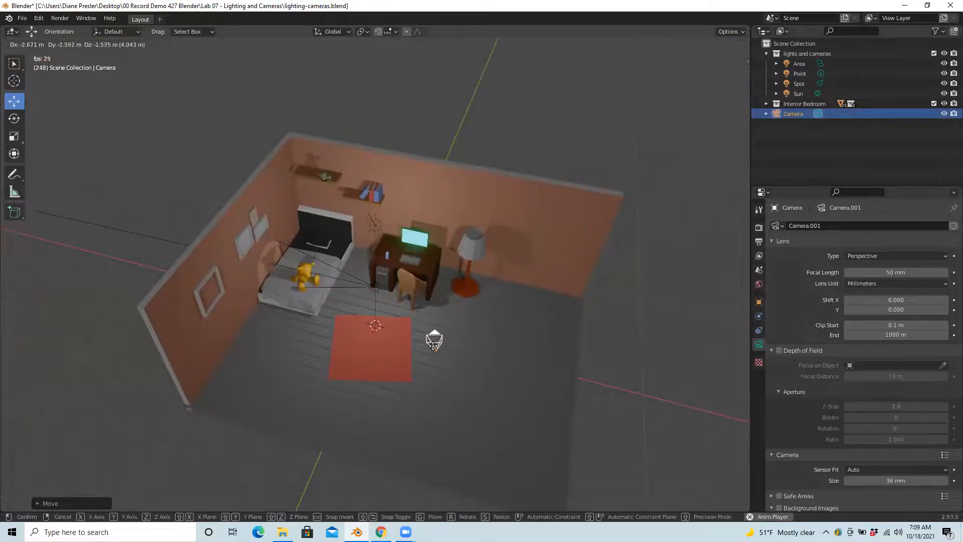
pyautogui.click(439, 333)
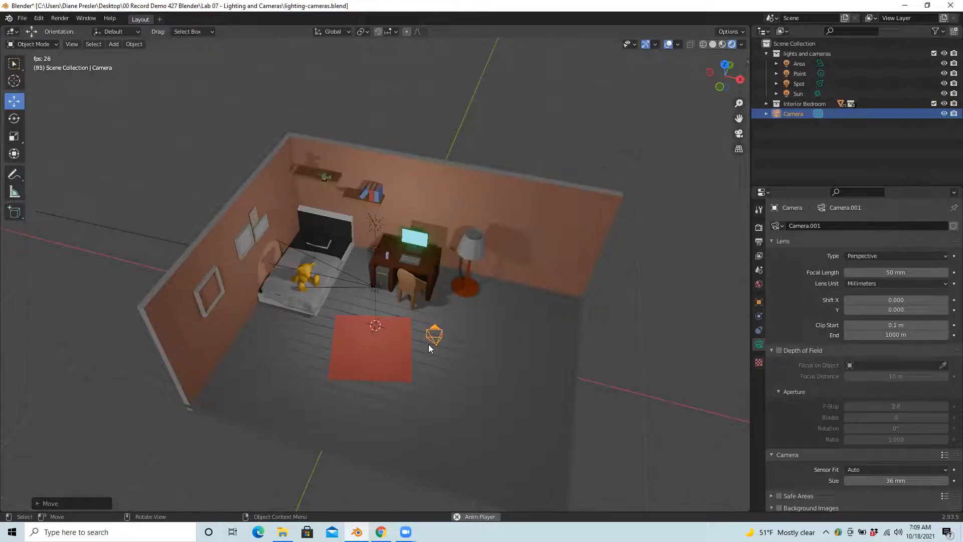
pyautogui.click(738, 133)
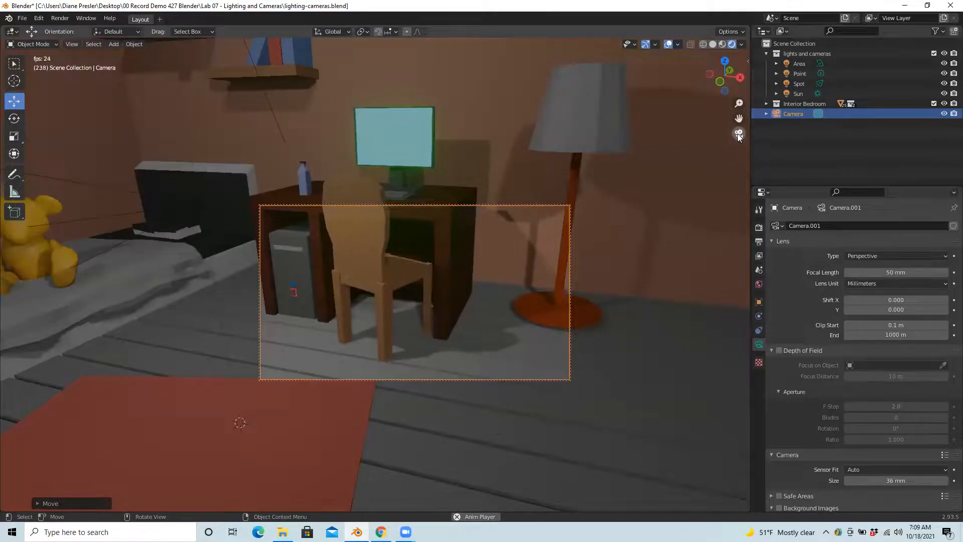
pyautogui.click(738, 134)
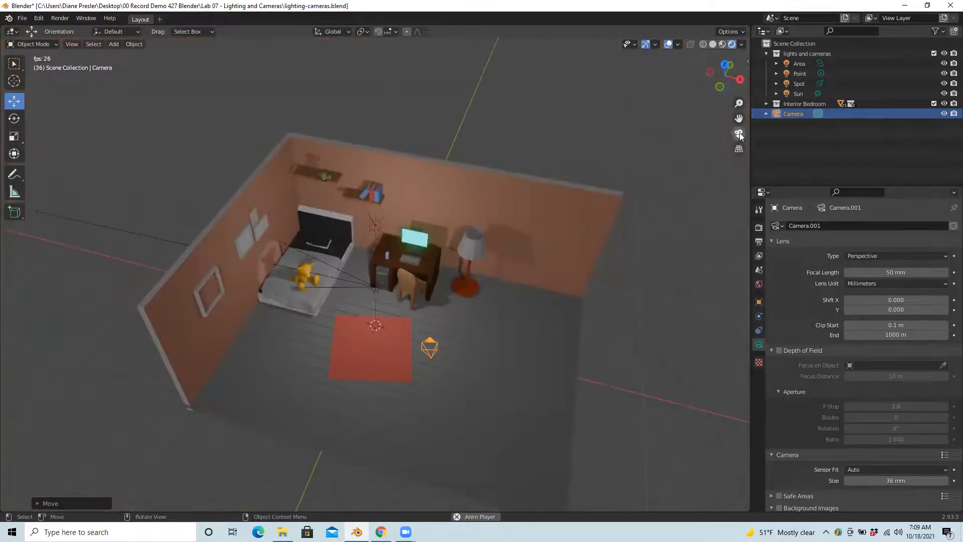
pyautogui.click(740, 134)
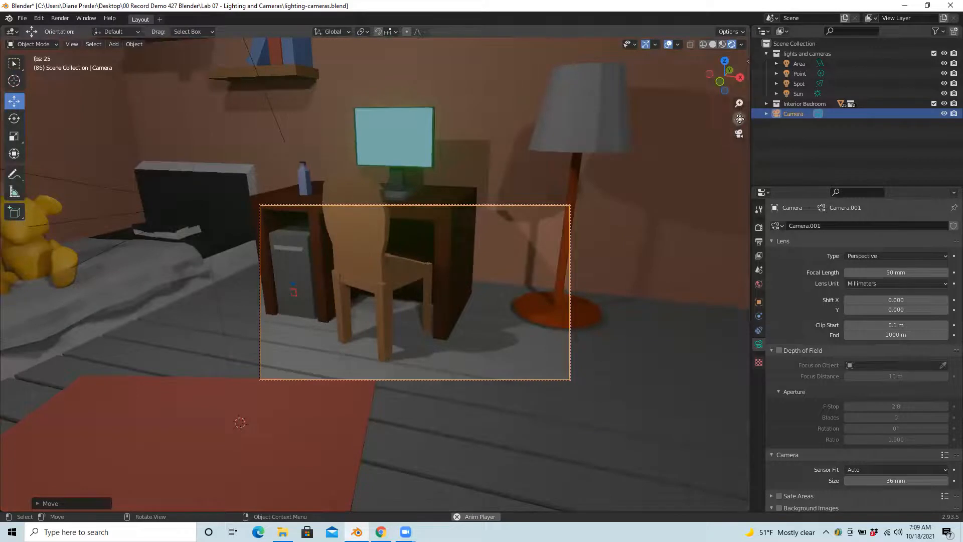
pyautogui.click(737, 134)
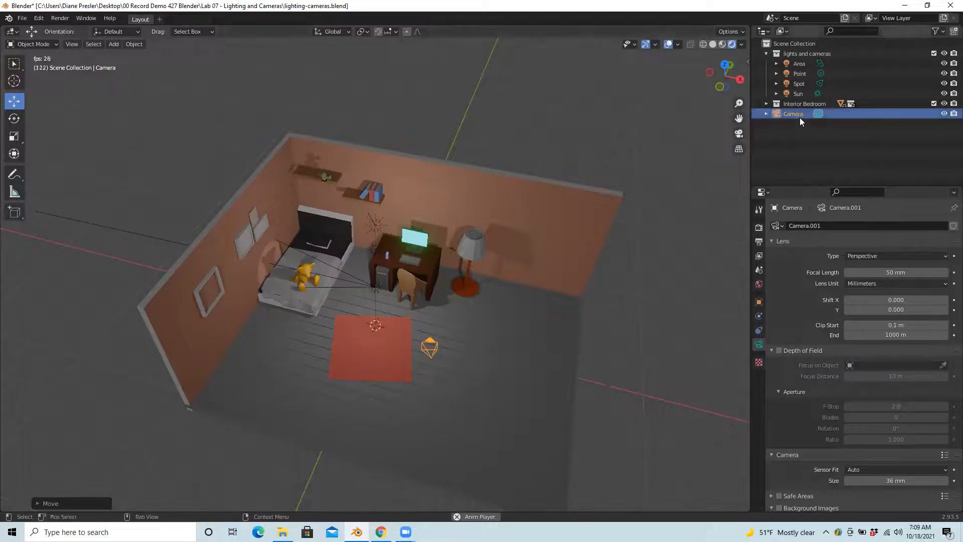
# Rotate the camera about -44° toward the bed and check the resulting shot through the camera view.
pyautogui.click(15, 118)
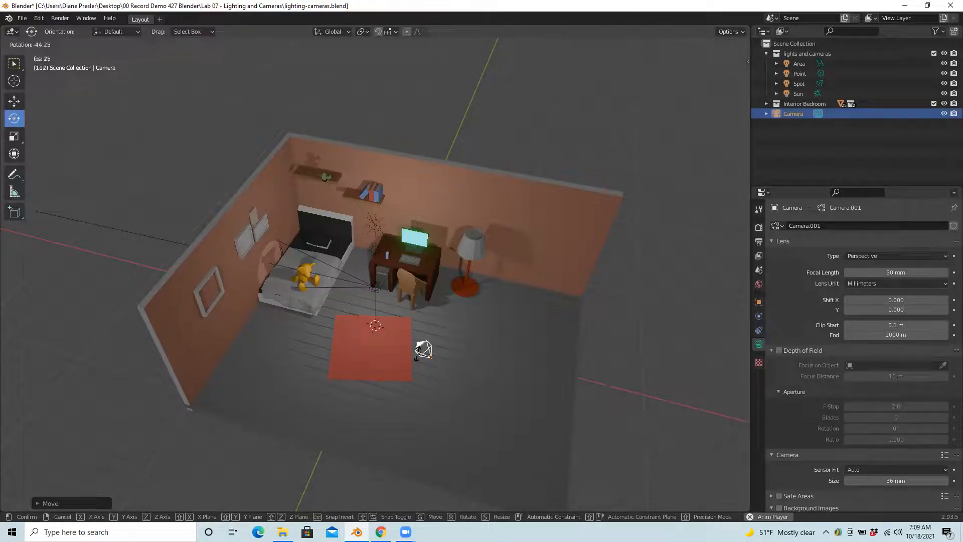
pyautogui.click(418, 355)
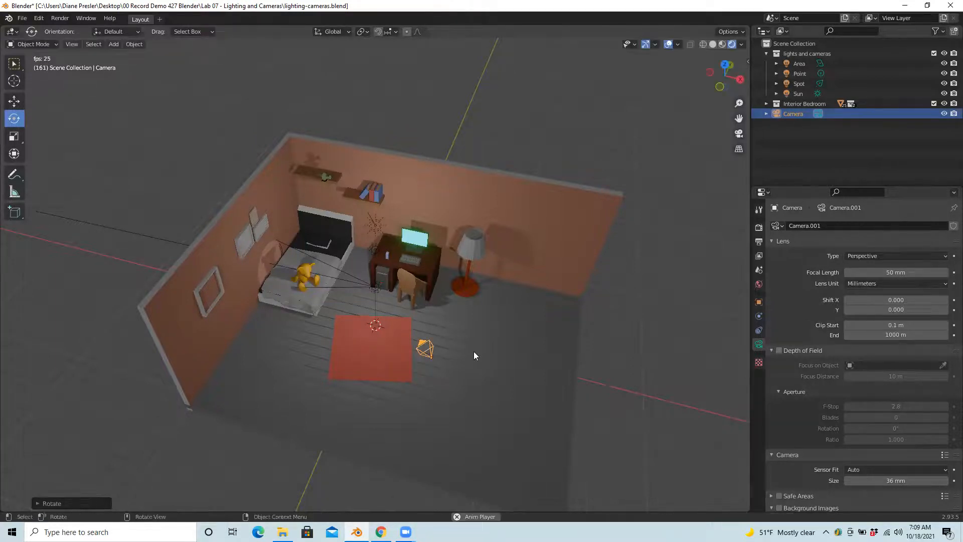
pyautogui.click(739, 134)
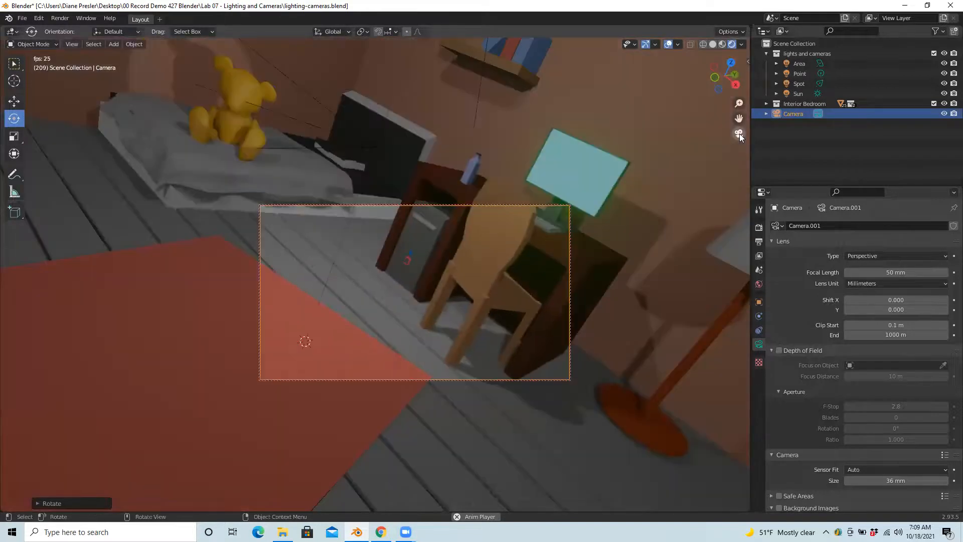
# Rotate the camera about -4.59° around the view's Z axis from an outside view and check its shot through the camera view.
pyautogui.click(740, 134)
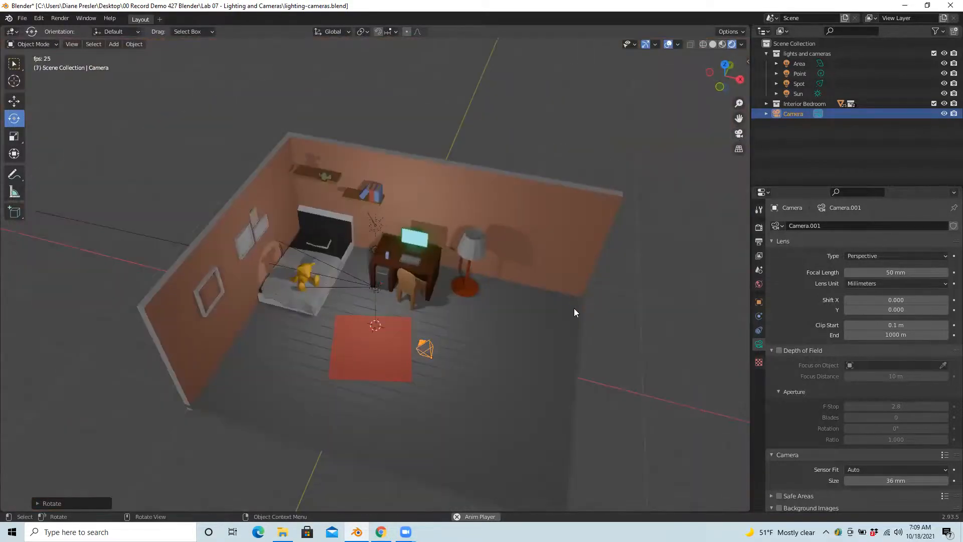
pyautogui.moveTo(577, 296); pyautogui.dragTo(540, 263, button='middle')
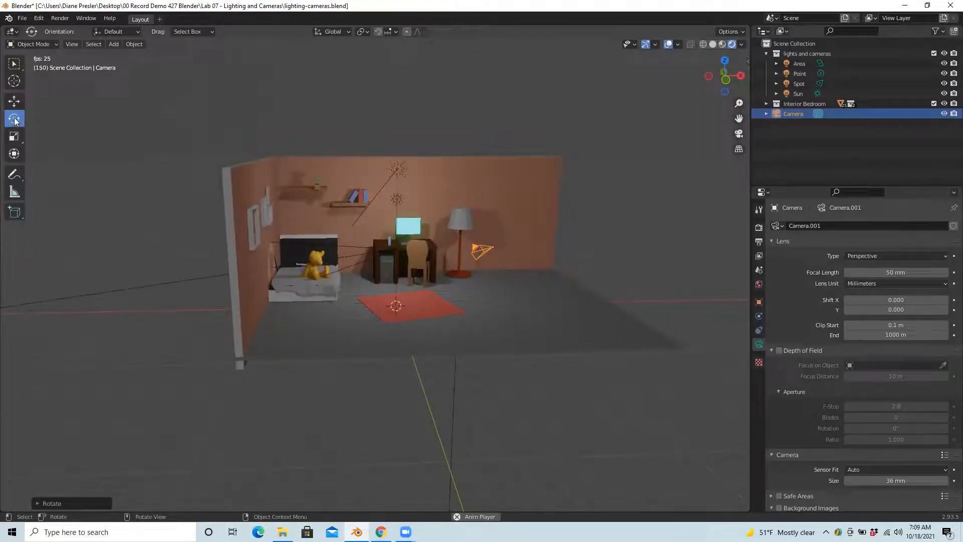
pyautogui.moveTo(474, 250)
pyautogui.mouseDown()
pyautogui.moveTo(480, 240)
pyautogui.moveTo(469, 250)
pyautogui.moveTo(482, 259)
pyautogui.moveTo(478, 245)
pyautogui.moveTo(486, 248)
pyautogui.mouseUp()
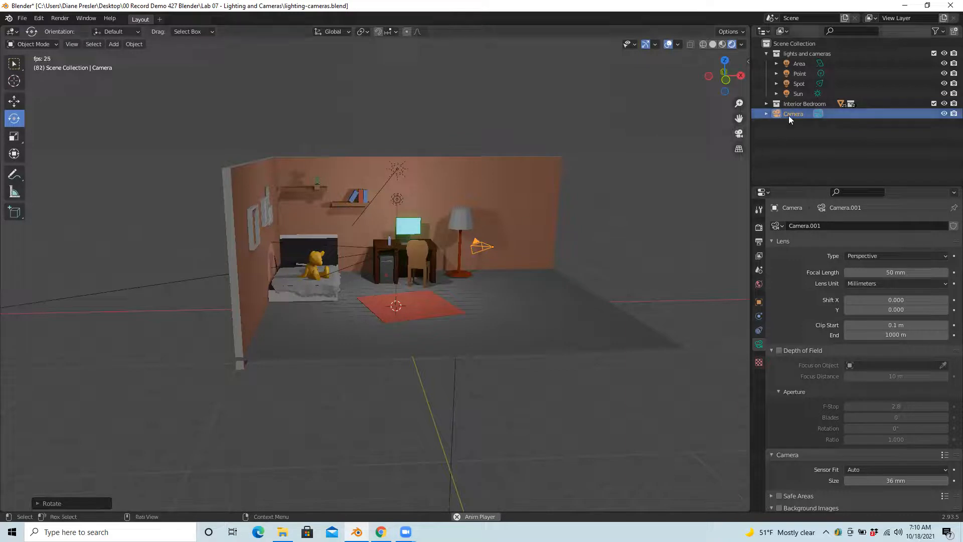
pyautogui.click(739, 135)
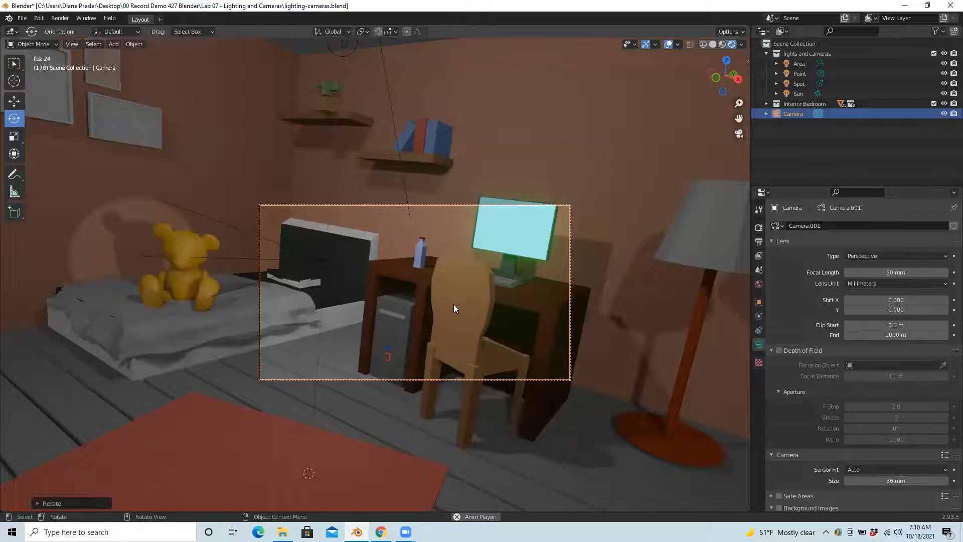
# Change the camera's rotation to 2.91° about the X axis and compare the camera view with the room view.
pyautogui.click(50, 503)
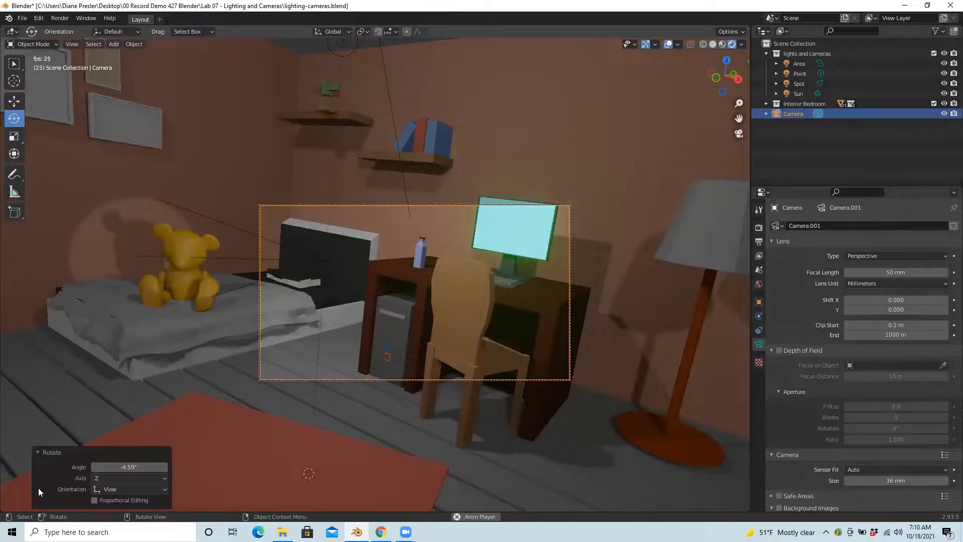
pyautogui.moveTo(128, 467); pyautogui.dragTo(184, 467)
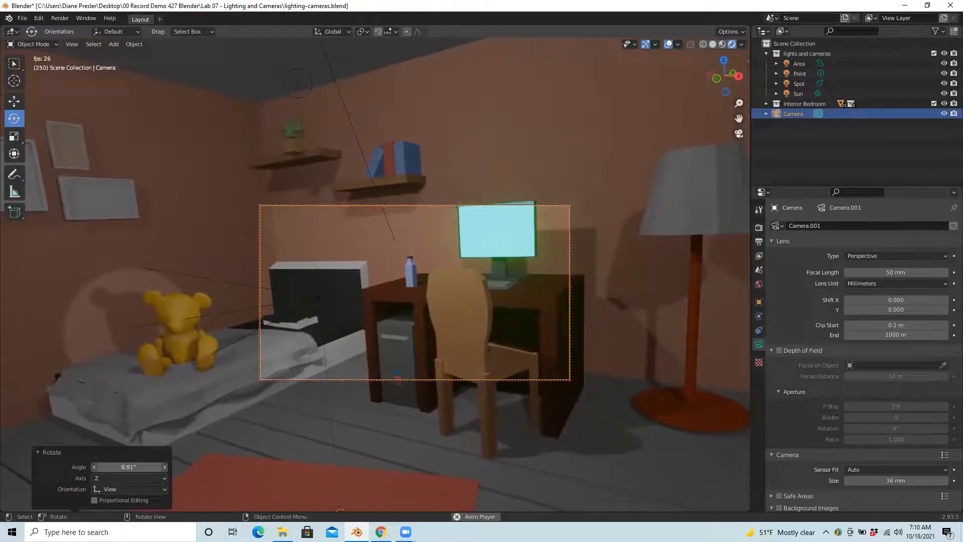
pyautogui.click(123, 478)
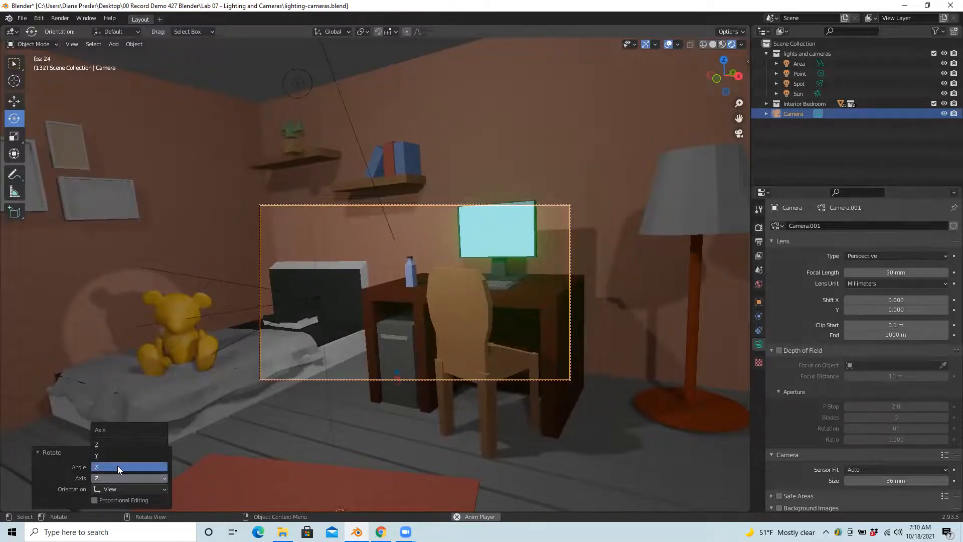
pyautogui.click(117, 466)
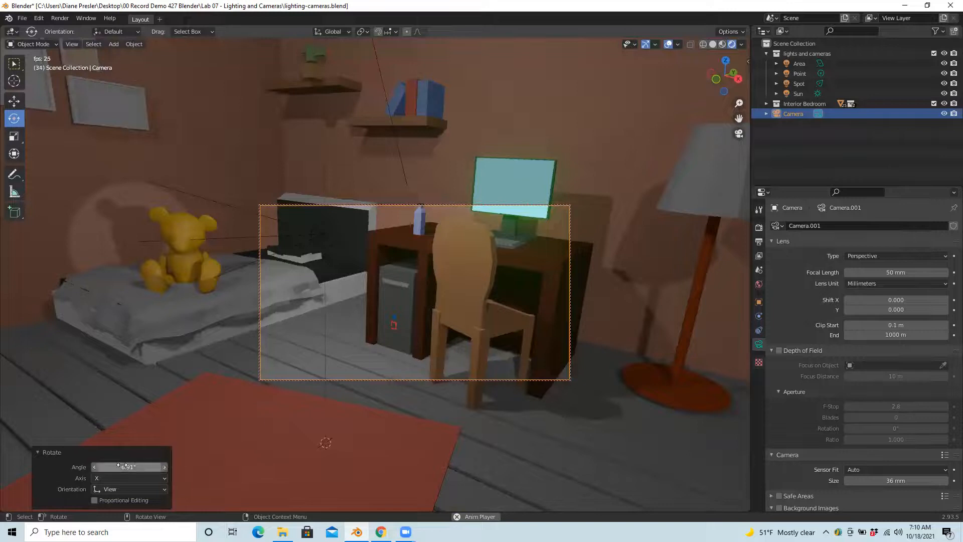
pyautogui.moveTo(122, 467)
pyautogui.mouseDown()
pyautogui.moveTo(98, 467)
pyautogui.moveTo(117, 467)
pyautogui.mouseUp()
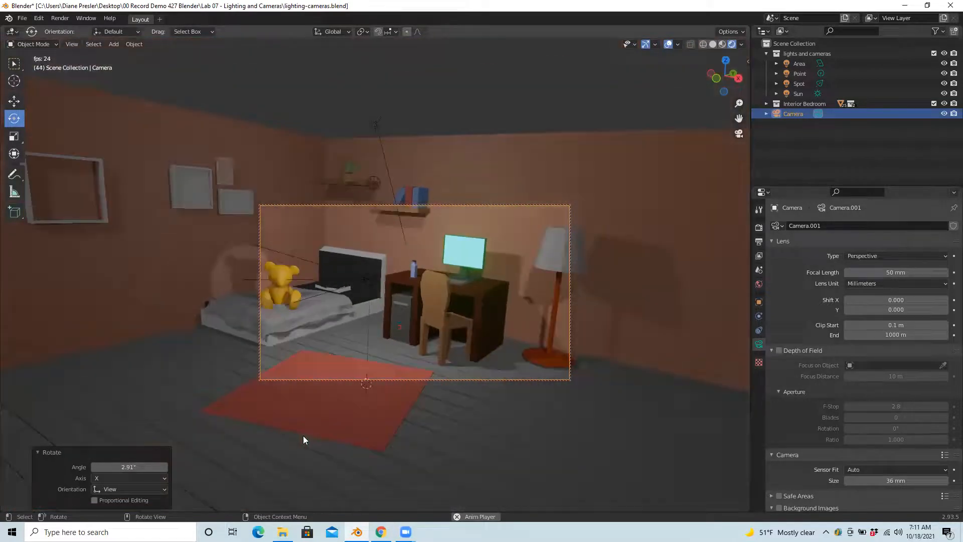
pyautogui.click(741, 134)
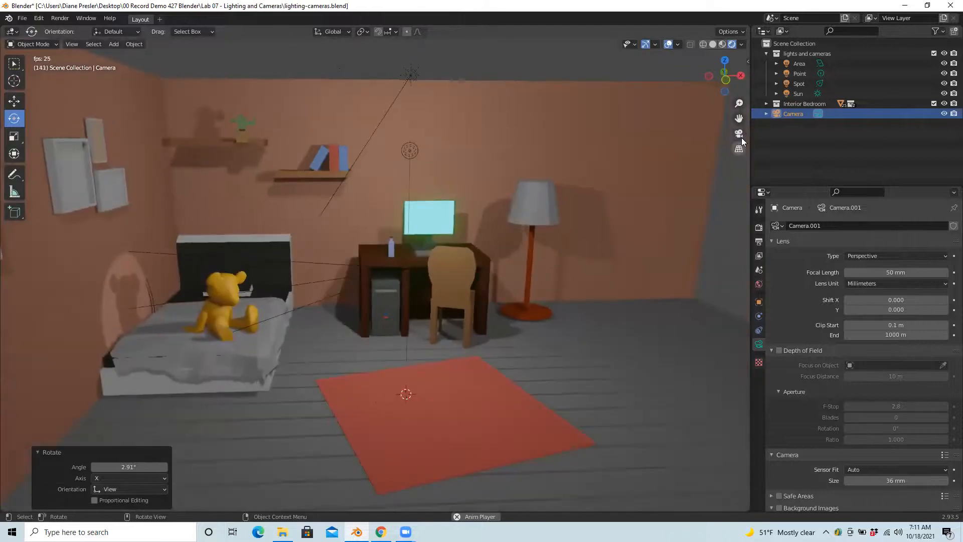
pyautogui.click(739, 133)
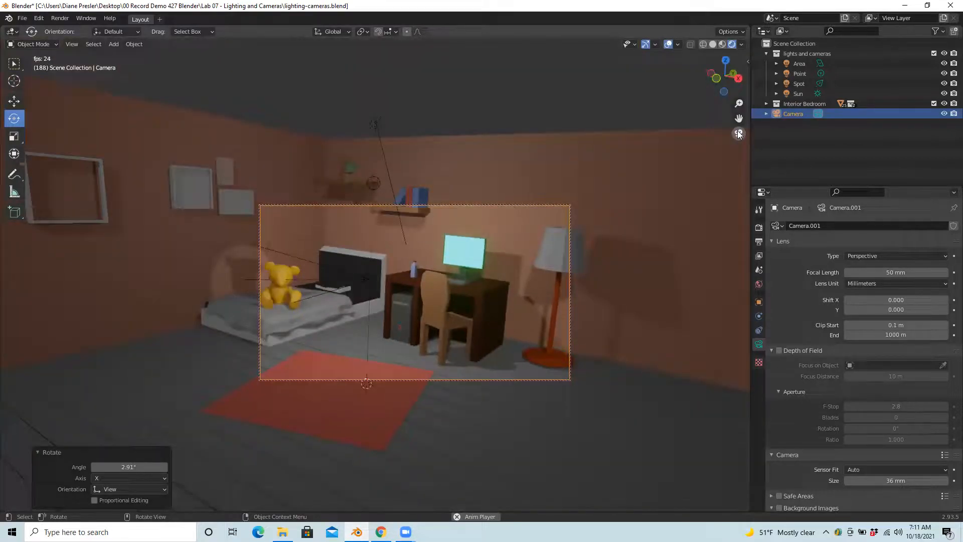
pyautogui.click(738, 134)
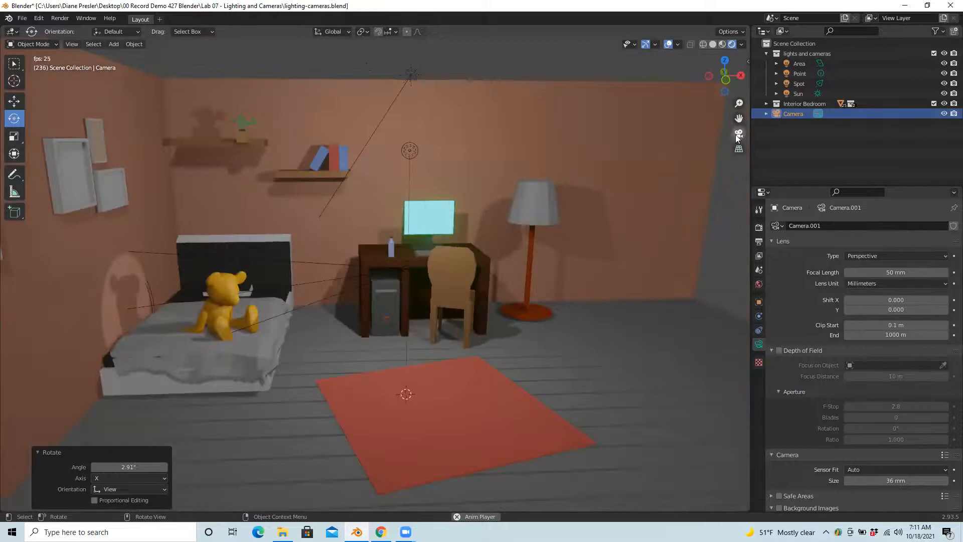
pyautogui.scroll(-8, 522, 333)
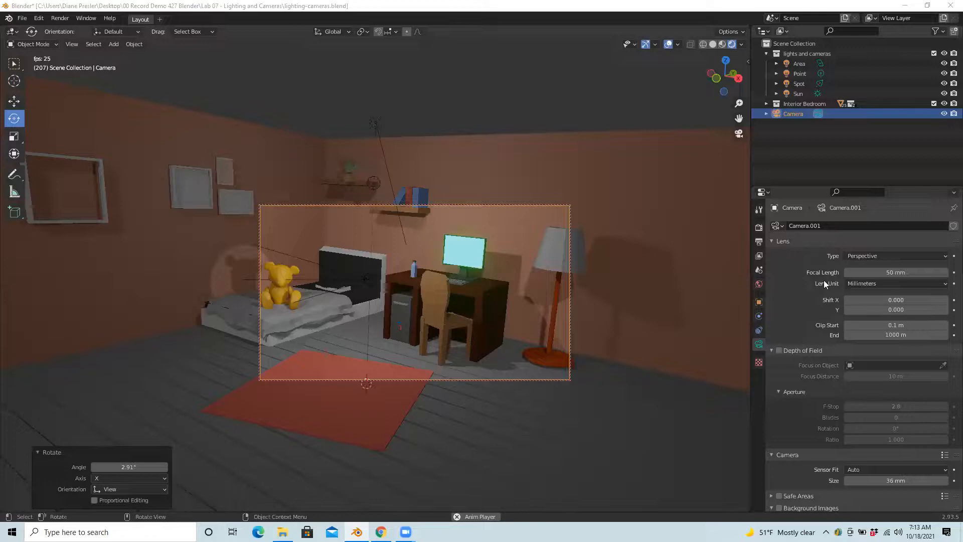
# Try a 35 mm focal length on the camera and return it to 50 mm.
pyautogui.click(906, 273)
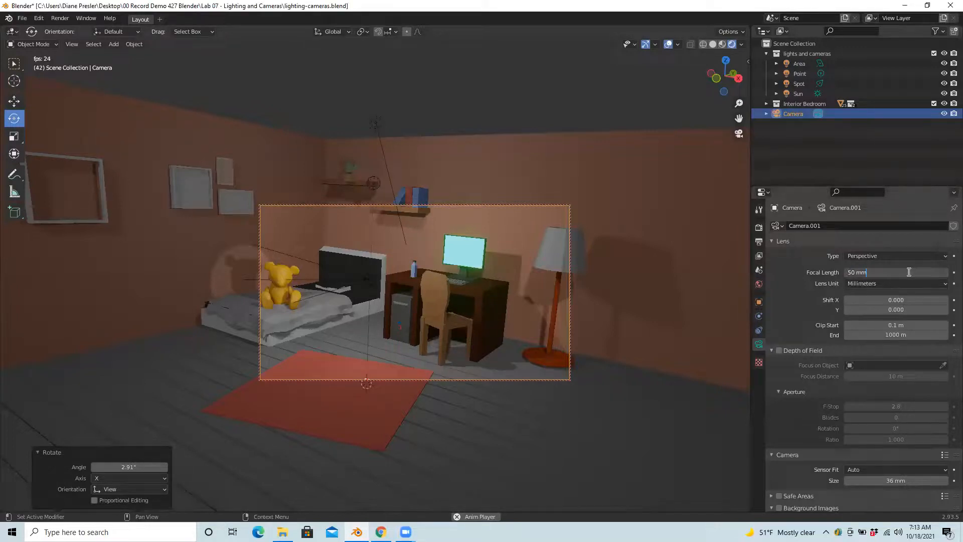
pyautogui.moveTo(876, 274); pyautogui.dragTo(841, 274)
pyautogui.write('35')
pyautogui.press('Return')
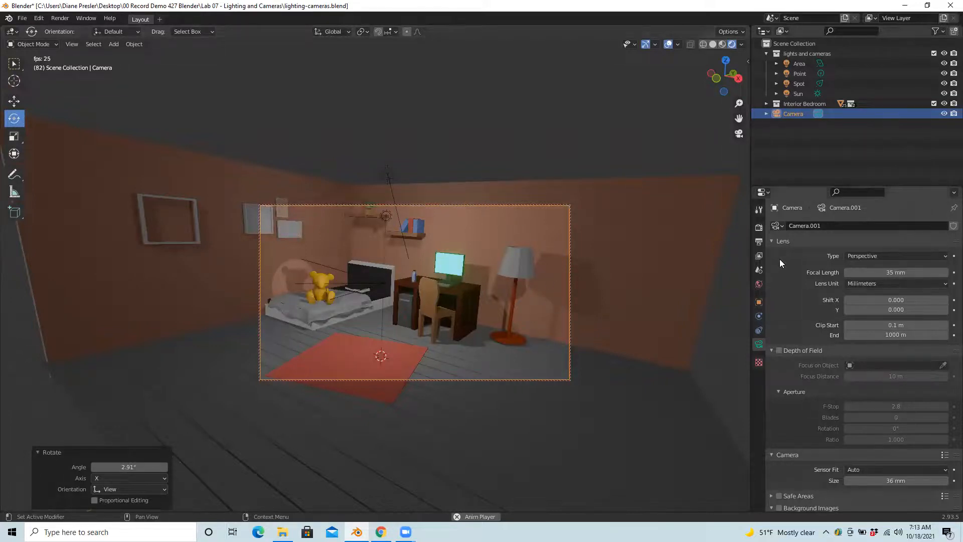
pyautogui.click(886, 273)
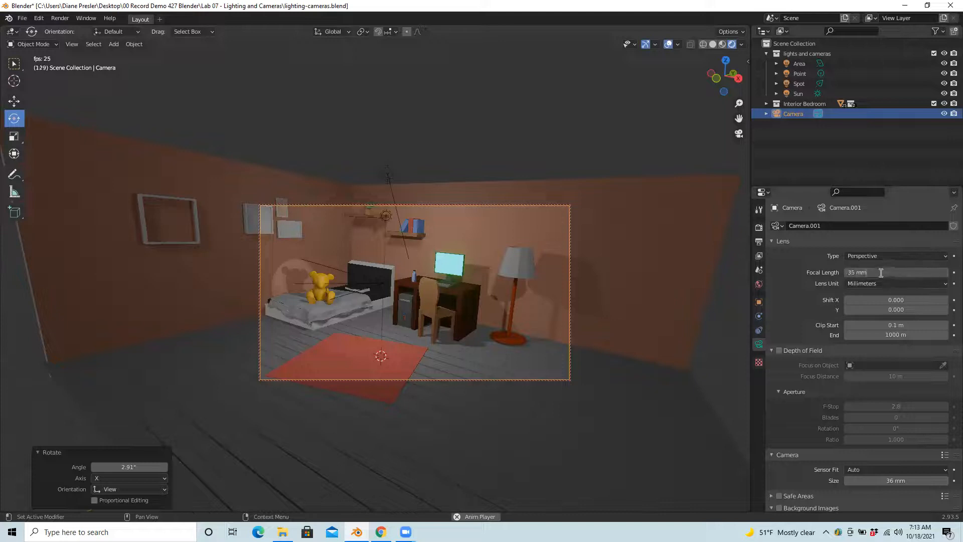
pyautogui.write('50')
pyautogui.press('Return')
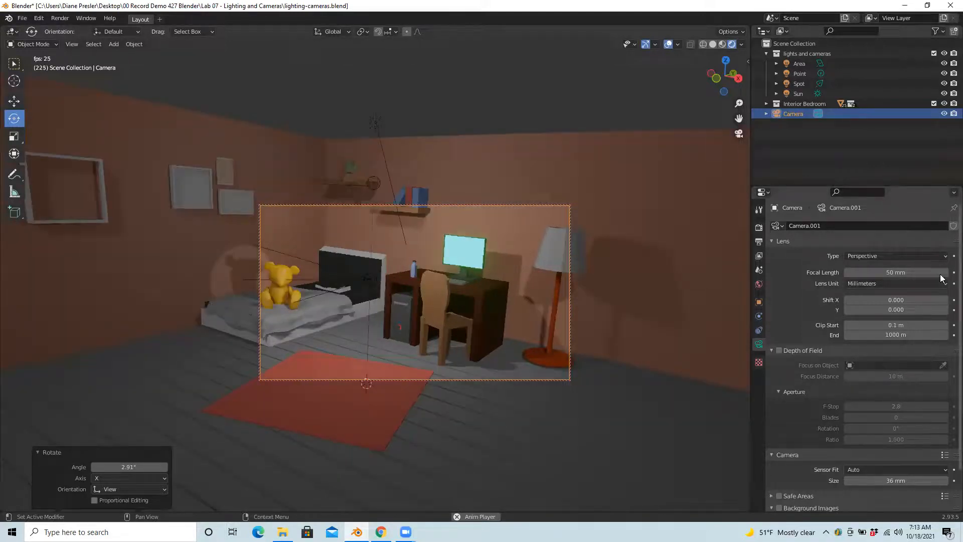
# Try an 80 mm focal length on the camera and return it to 50 mm.
pyautogui.doubleClick(909, 272)
pyautogui.moveTo(909, 271); pyautogui.dragTo(840, 271)
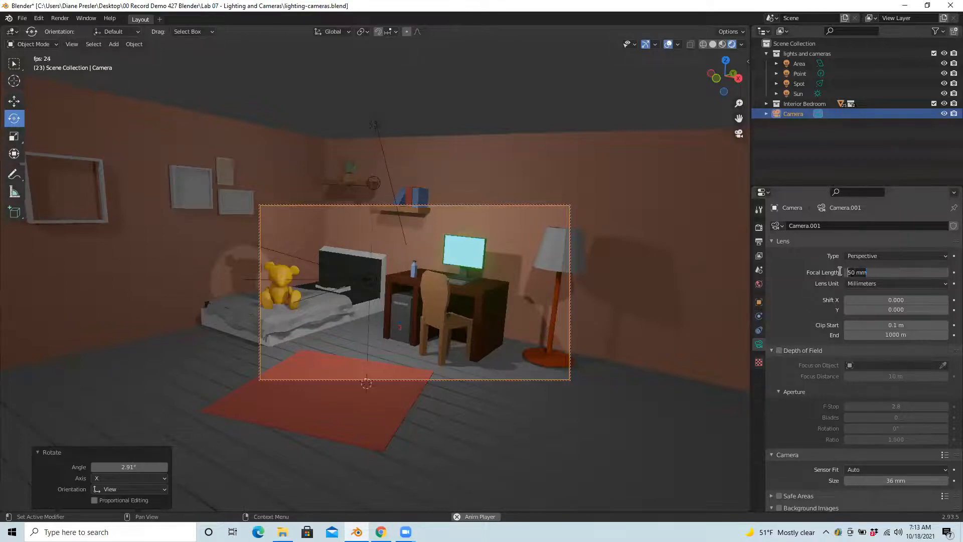
pyautogui.write('80')
pyautogui.press('Return')
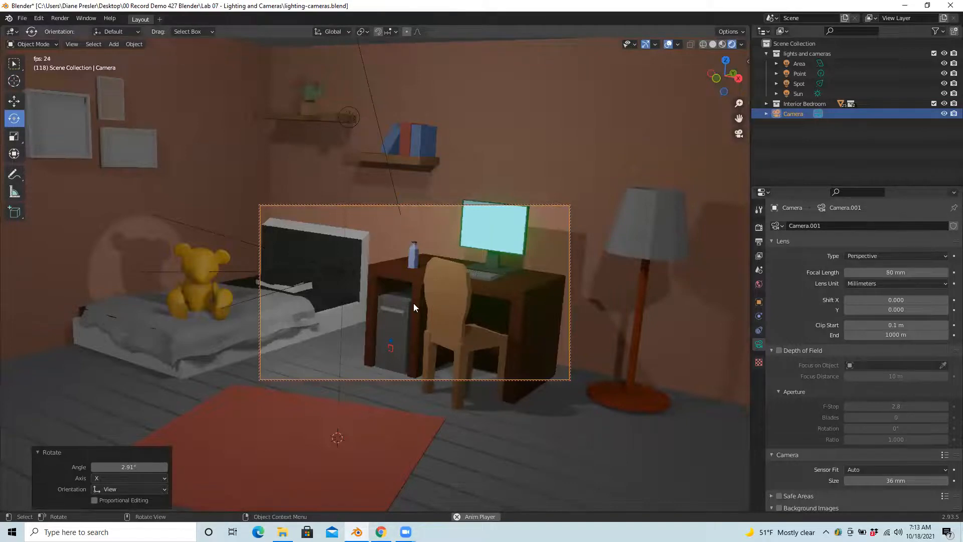
pyautogui.click(886, 273)
pyautogui.moveTo(886, 274); pyautogui.dragTo(842, 273)
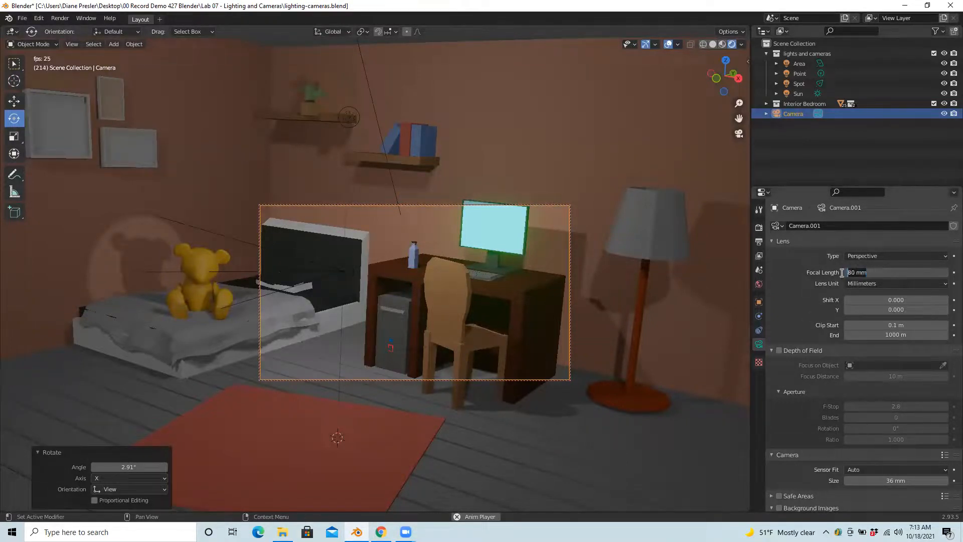
pyautogui.write('50')
pyautogui.press('Return')
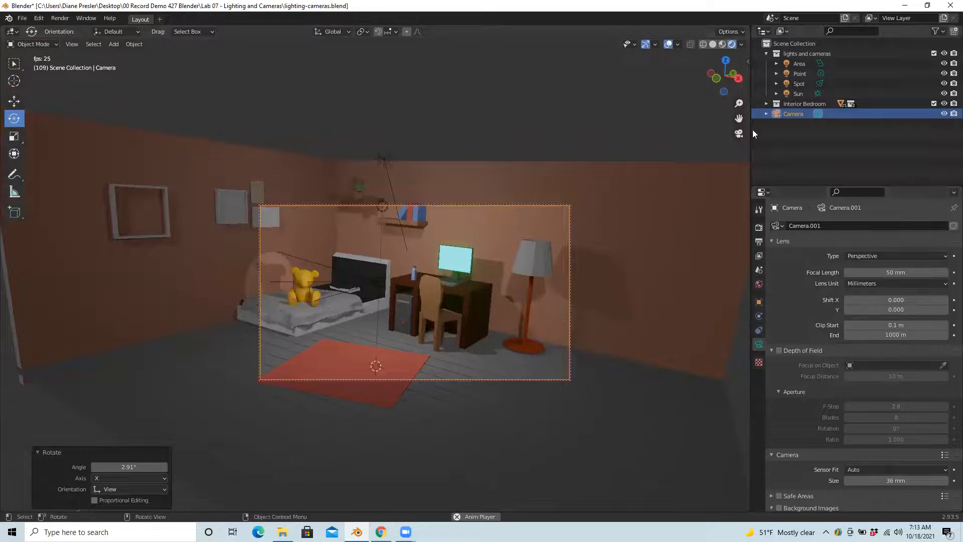
# View the camera object from outside the room while changing its focal length to 35 mm and back to 50 mm.
pyautogui.click(738, 134)
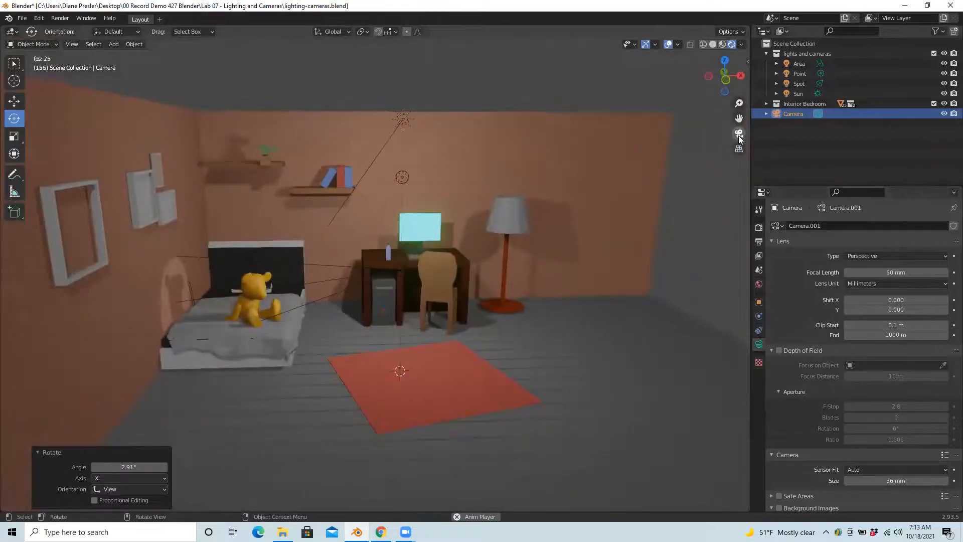
pyautogui.click(739, 134)
pyautogui.click(739, 134)
pyautogui.scroll(-5, 665, 343)
pyautogui.scroll(-2, 665, 342)
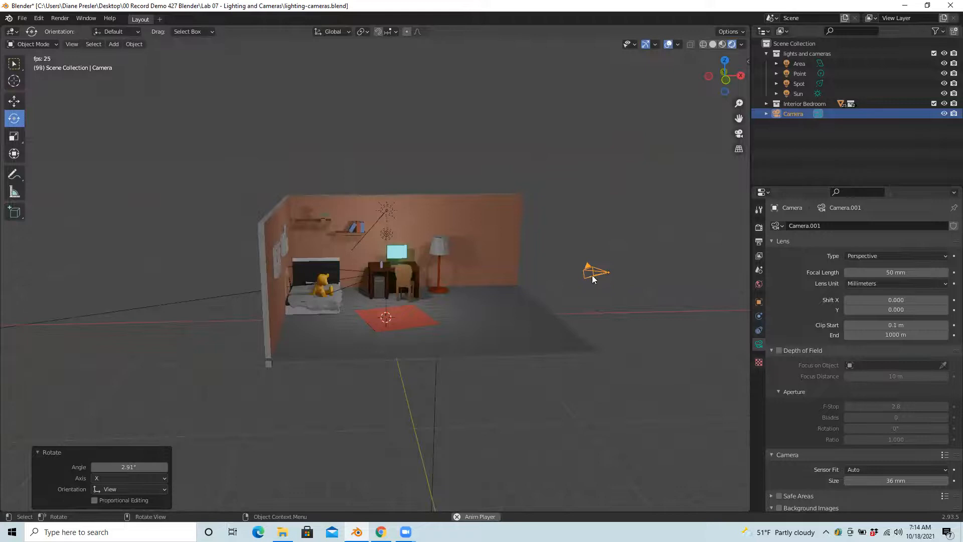
pyautogui.click(906, 272)
pyautogui.write('35')
pyautogui.press('Return')
pyautogui.click(897, 272)
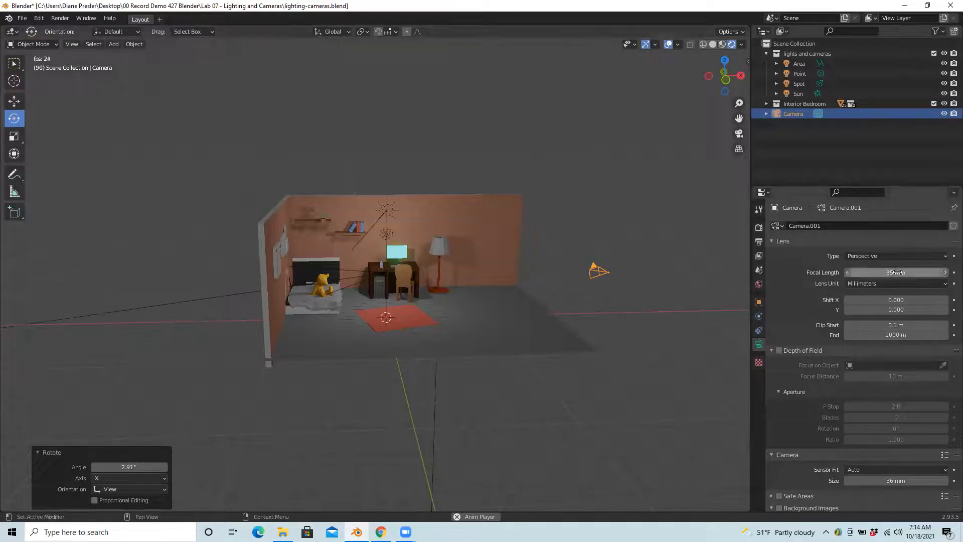
pyautogui.moveTo(874, 272); pyautogui.dragTo(845, 275)
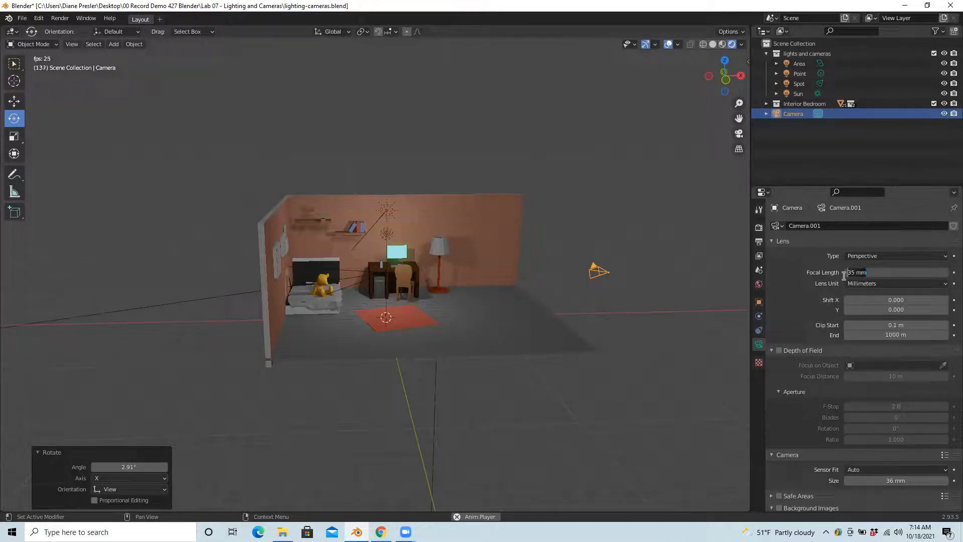
pyautogui.write('50')
pyautogui.press('Return')
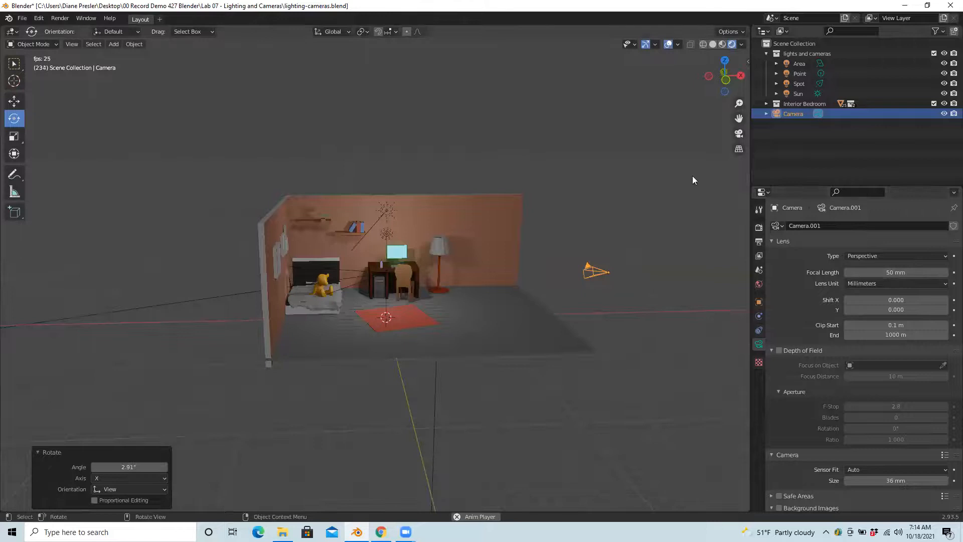
# Undo the last camera rotation after checking the shot, and deselect the camera.
pyautogui.click(739, 134)
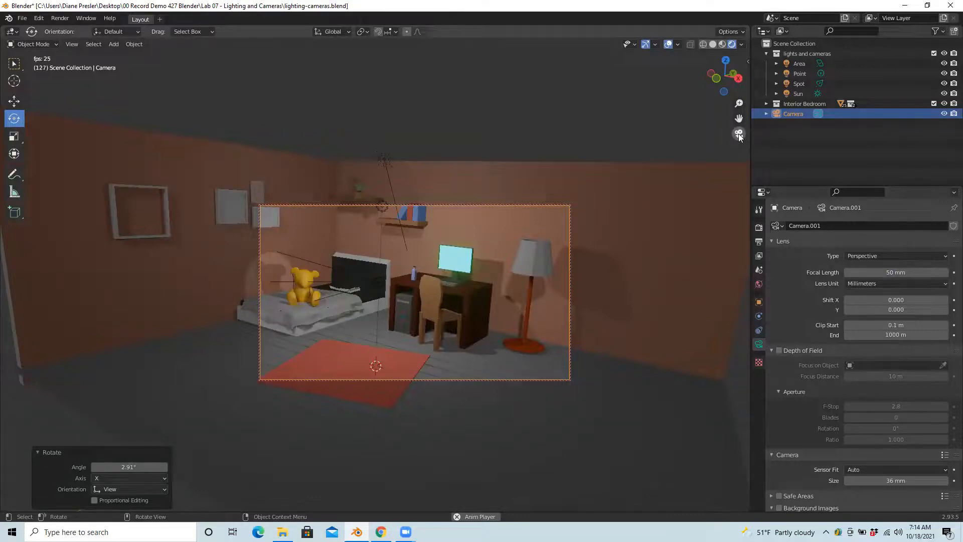
pyautogui.click(739, 134)
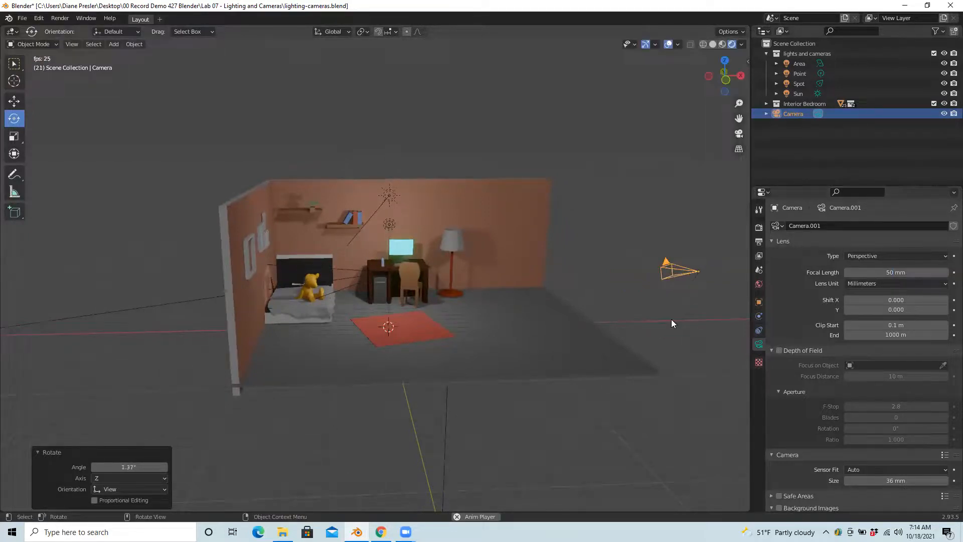
pyautogui.hotkey('ctrl', 'z')
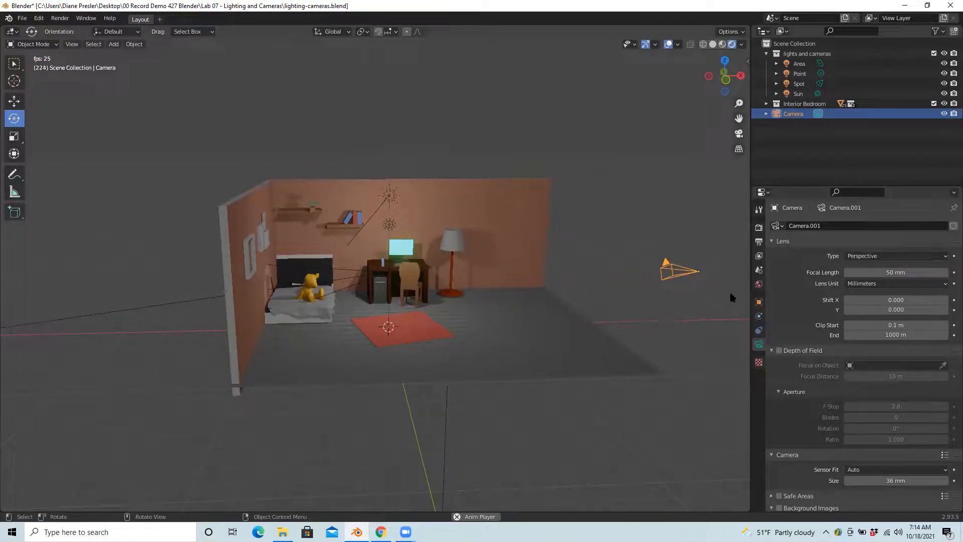
pyautogui.click(430, 75)
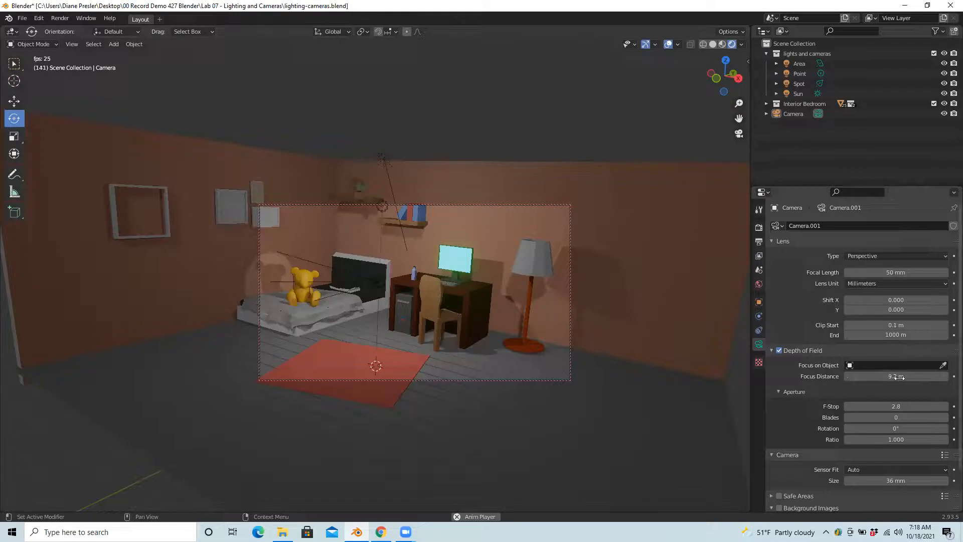
# Set the camera's depth of field focus distance to 1 m.
pyautogui.click(896, 376)
pyautogui.moveTo(865, 376); pyautogui.dragTo(846, 376)
pyautogui.write('1m')
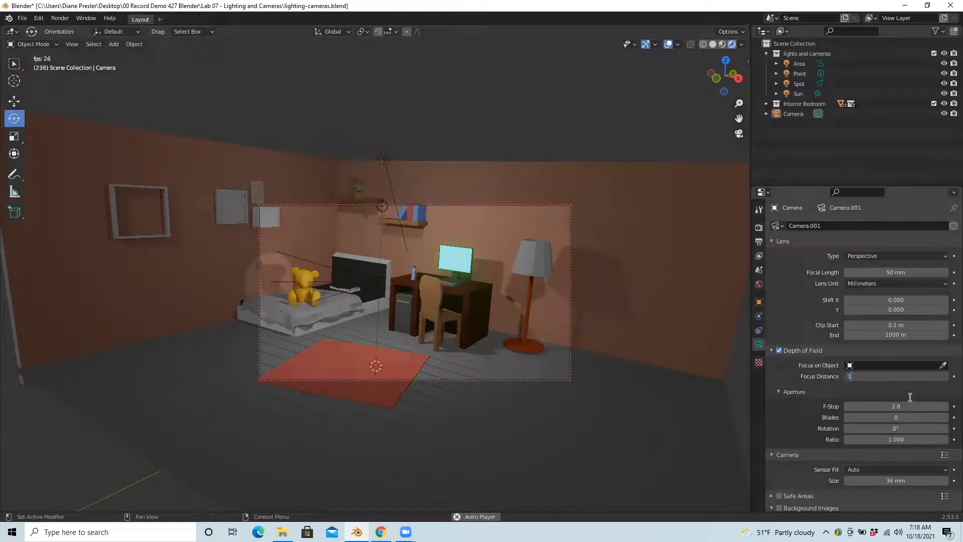
pyautogui.click(924, 394)
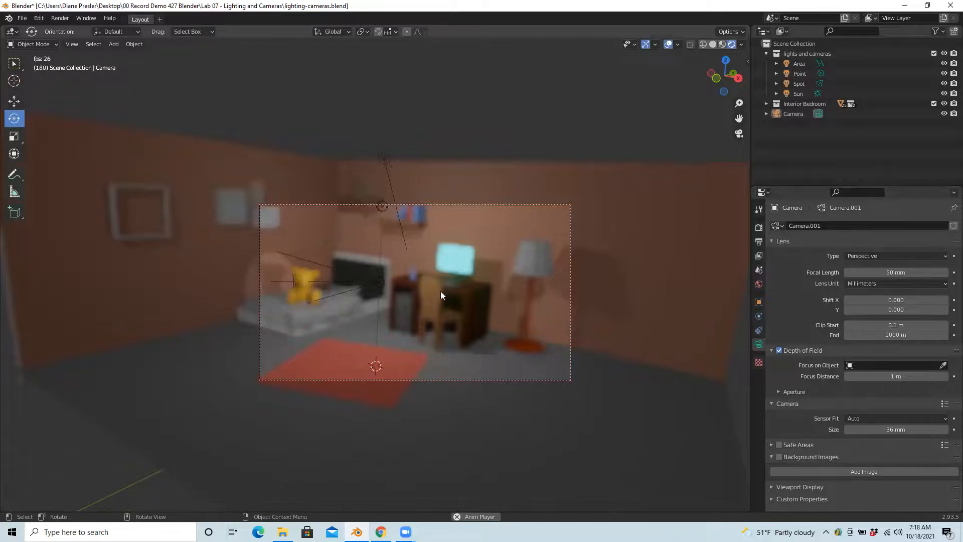
# Set the camera's focus distance to 5 m and compare the outside view with the camera view.
pyautogui.click(901, 377)
pyautogui.write('5')
pyautogui.press('Return')
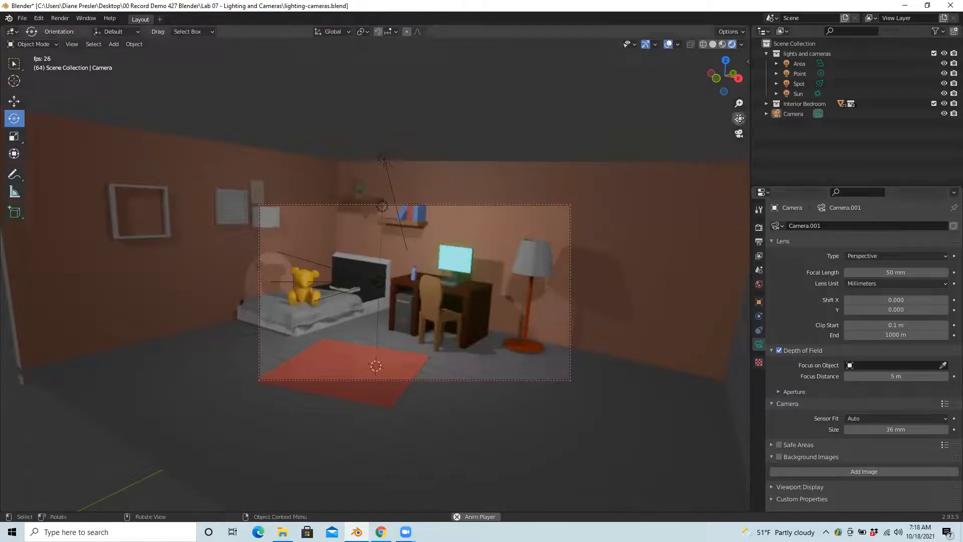
pyautogui.click(740, 133)
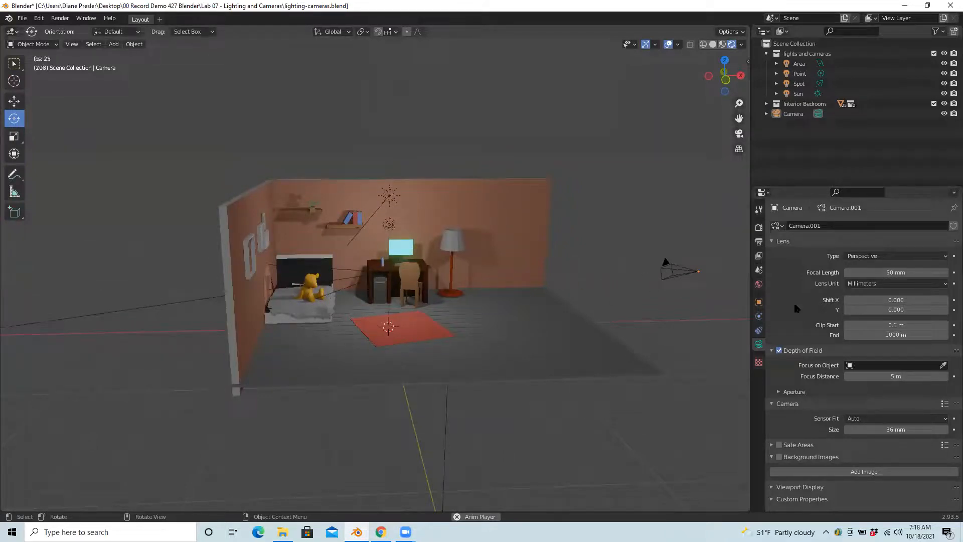
pyautogui.click(739, 134)
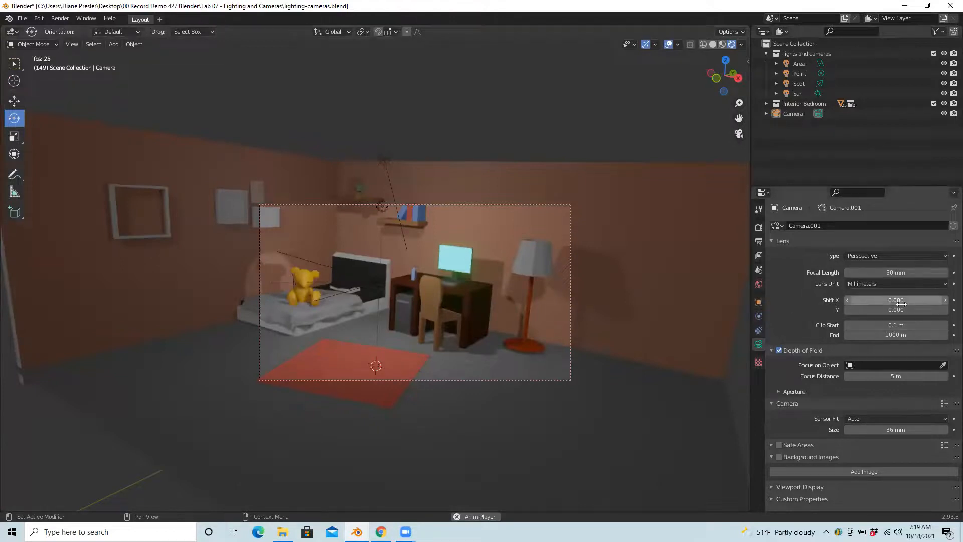
# Set the camera's depth of field focus distance to 10 m.
pyautogui.click(881, 377)
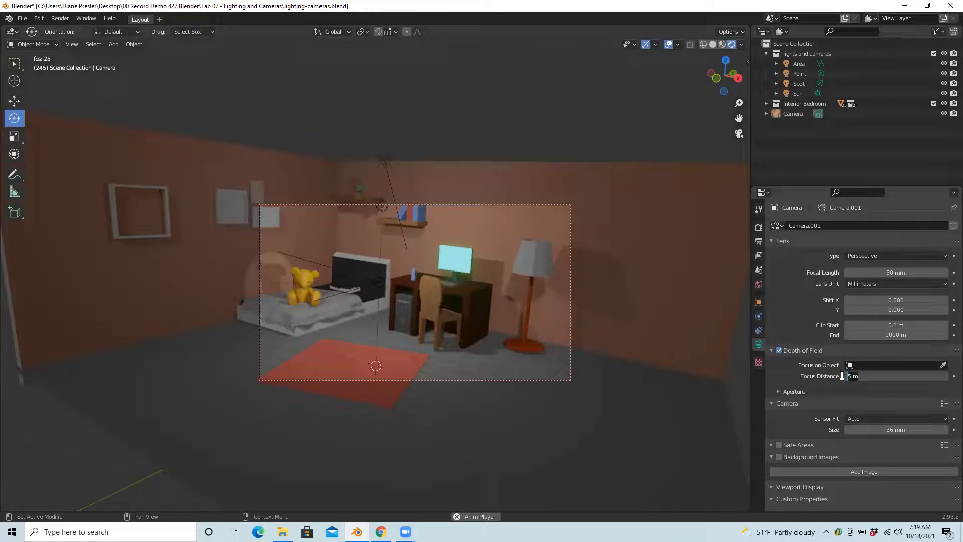
pyautogui.write('10')
pyautogui.press('Return')
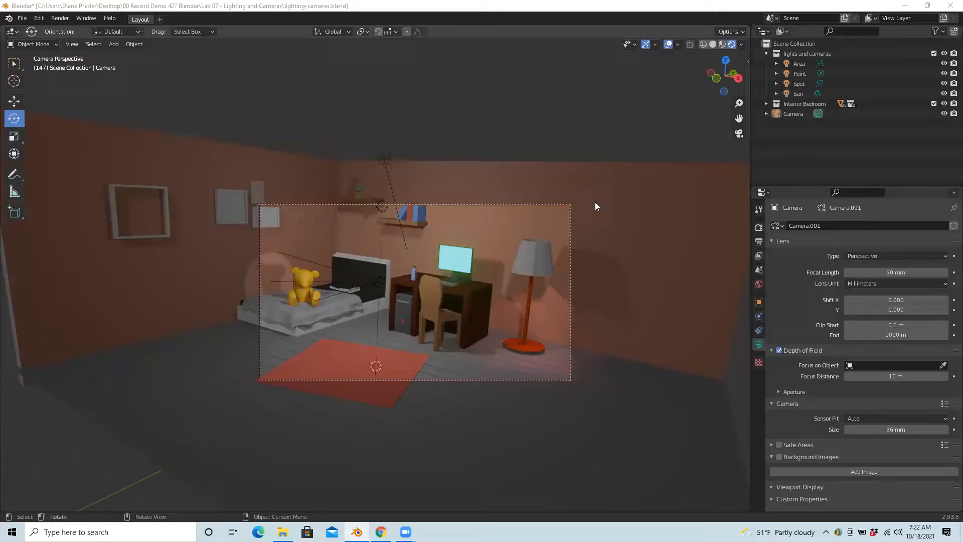
# Render a still image from the camera, examine the result, and close the render window.
pyautogui.click(60, 18)
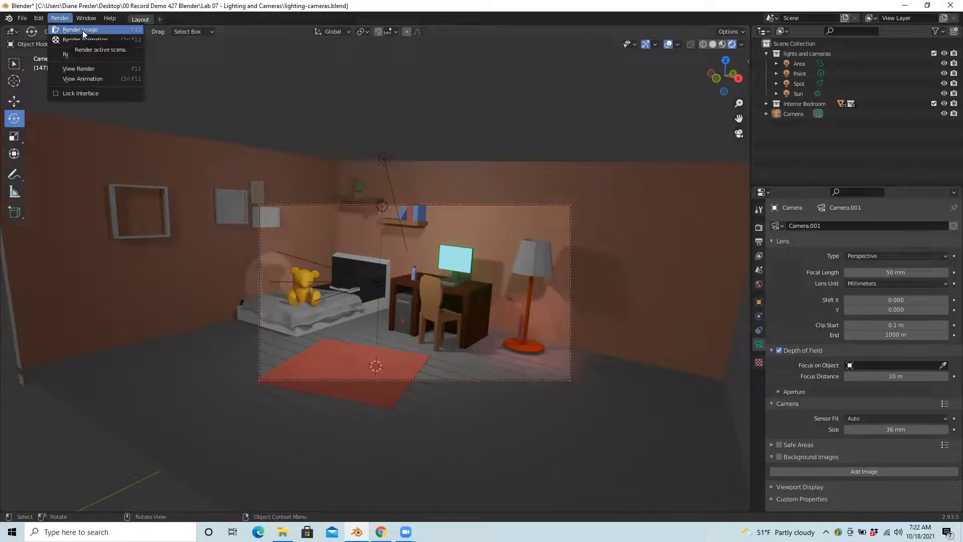
pyautogui.click(82, 30)
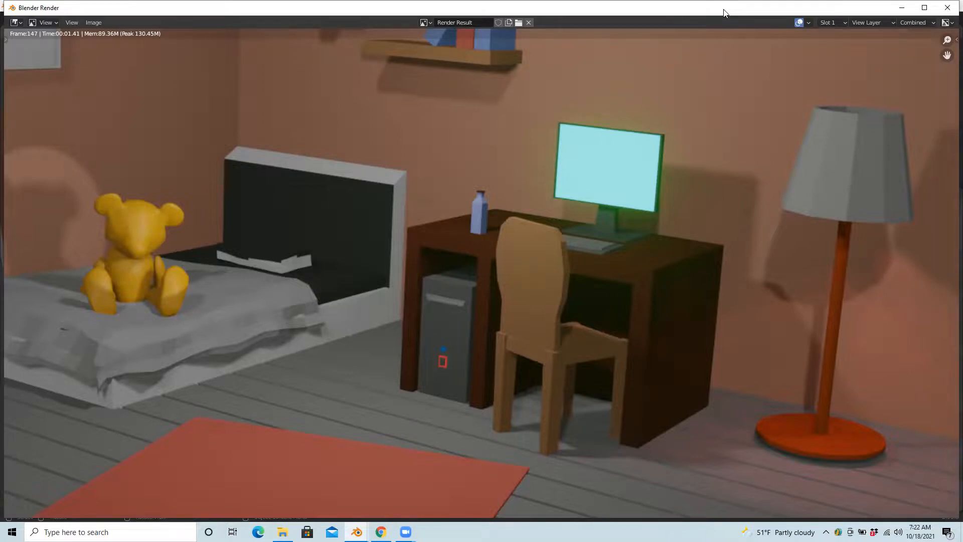
pyautogui.moveTo(724, 10); pyautogui.dragTo(729, 16)
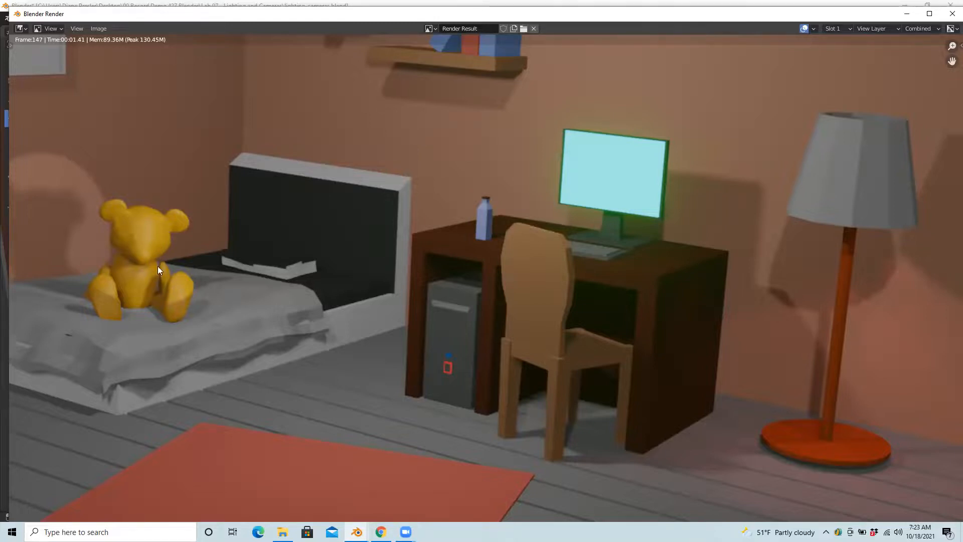
pyautogui.click(950, 15)
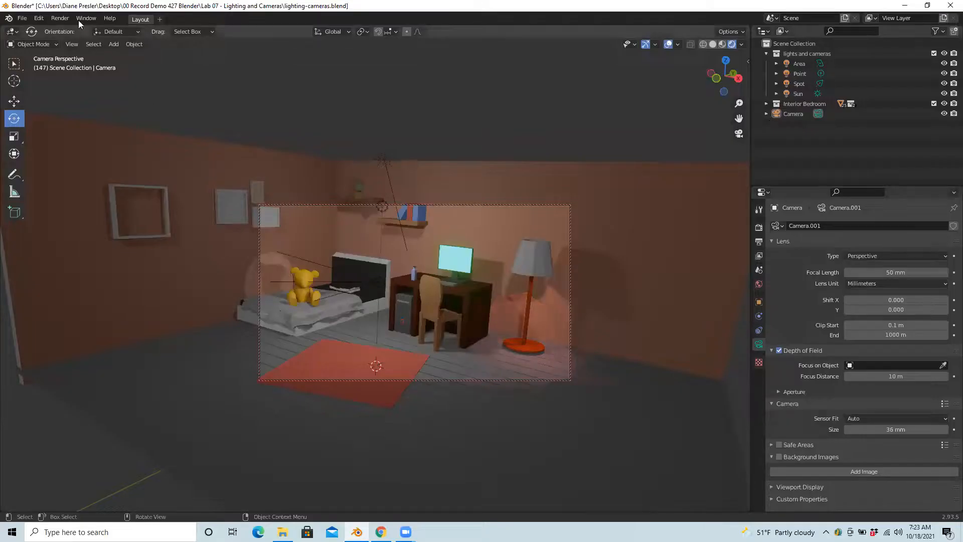
pyautogui.click(60, 18)
# Leave the camera view and tint the spot light aimed at the teddy bear pale pink.
pyautogui.click(740, 135)
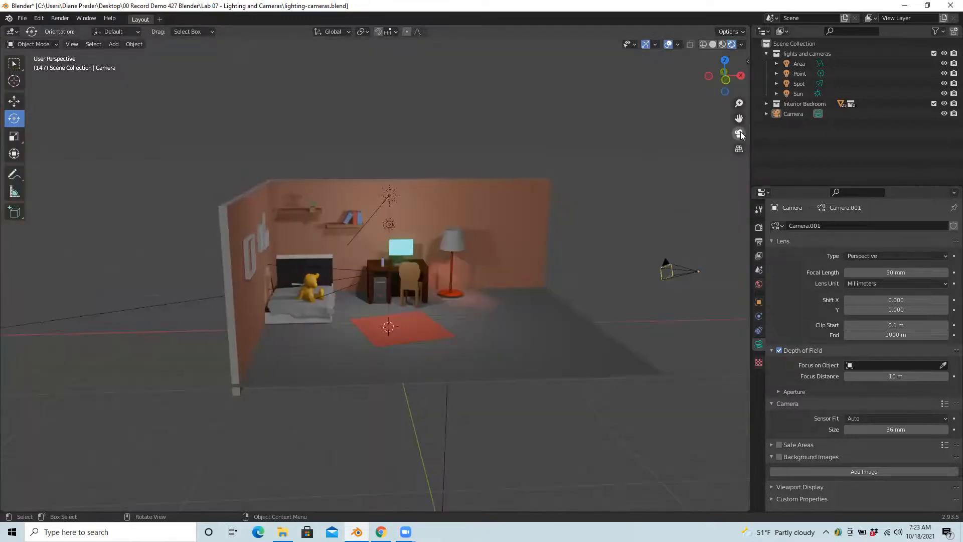
pyautogui.moveTo(507, 322)
pyautogui.mouseDown(button='middle')
pyautogui.moveTo(485, 320)
pyautogui.moveTo(496, 324)
pyautogui.mouseUp(button='middle')
pyautogui.scroll(3, 388, 300)
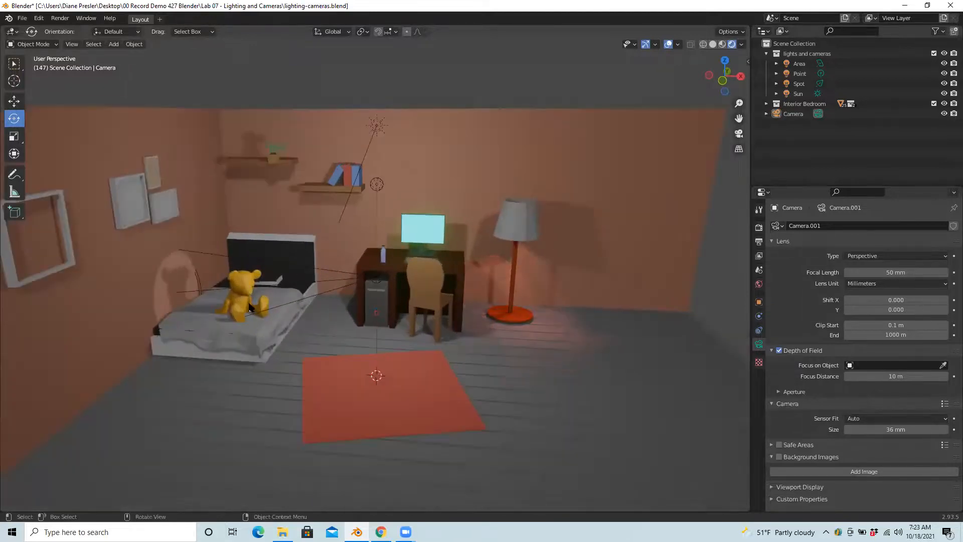
pyautogui.moveTo(301, 339); pyautogui.dragTo(248, 290, button='middle')
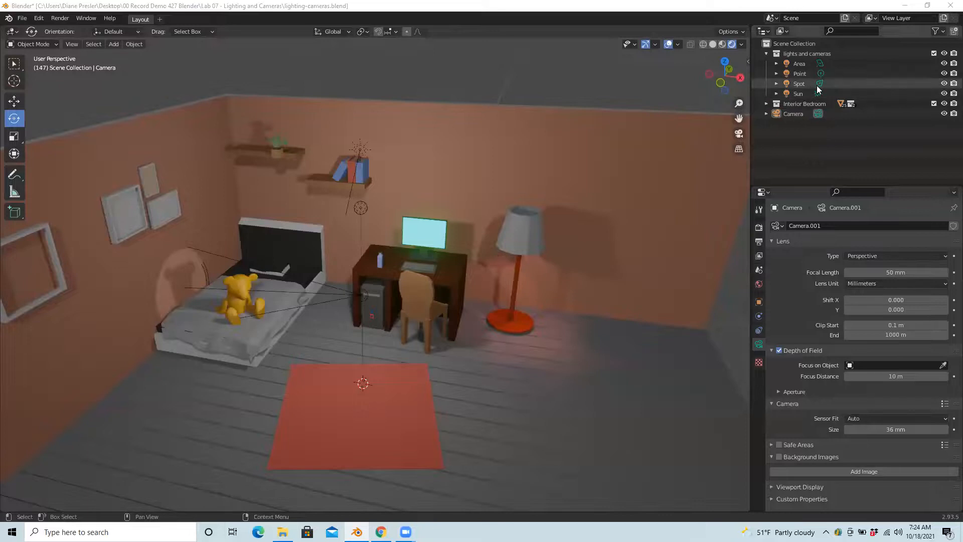
pyautogui.click(833, 83)
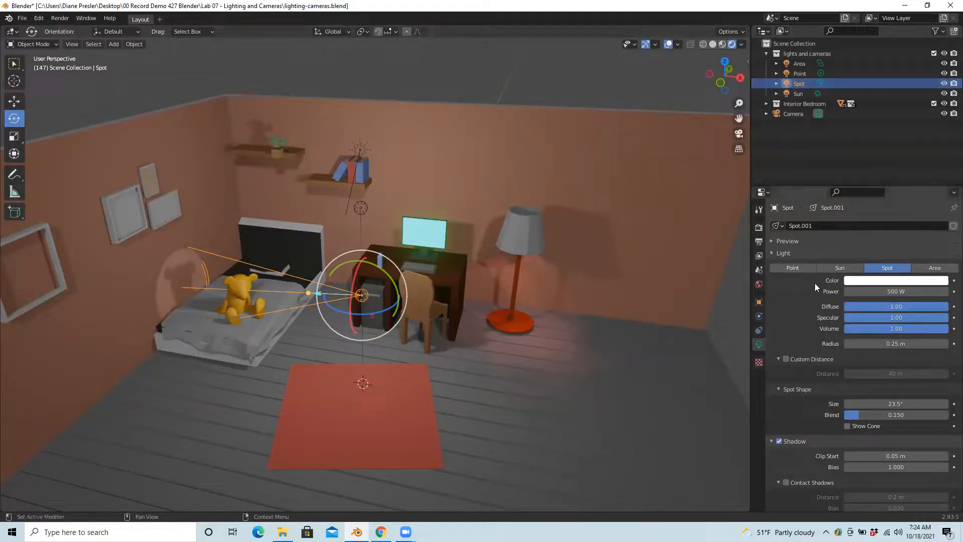
pyautogui.click(886, 281)
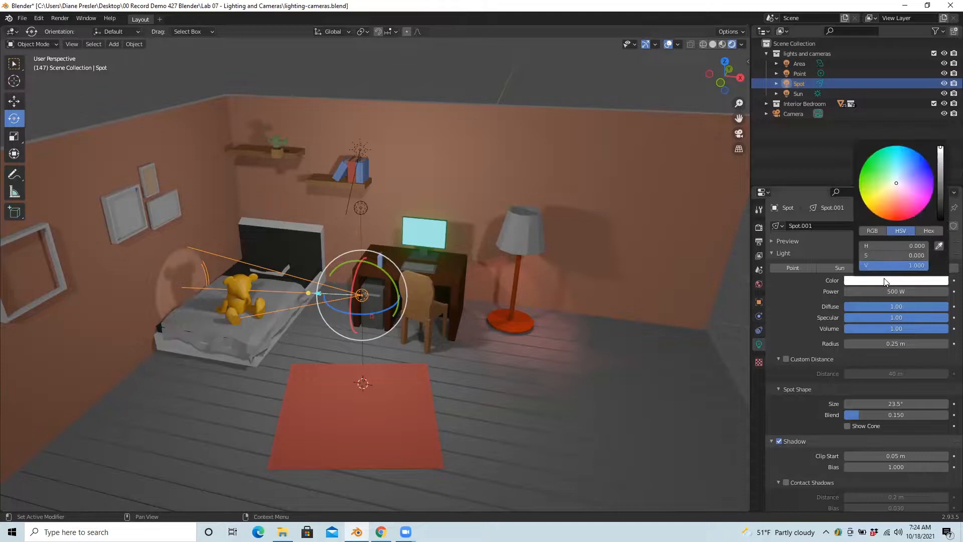
pyautogui.moveTo(897, 182)
pyautogui.mouseDown()
pyautogui.moveTo(881, 201)
pyautogui.moveTo(897, 193)
pyautogui.mouseUp()
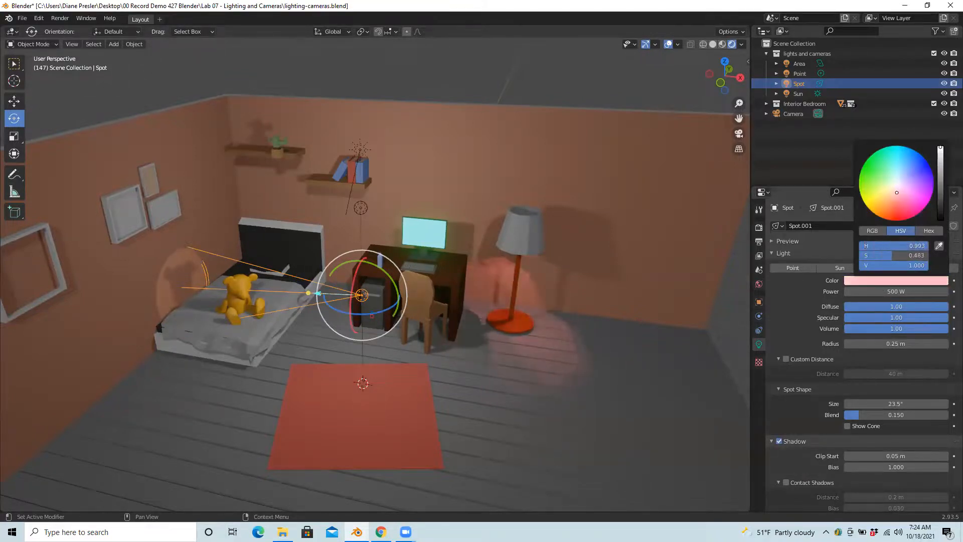
# Look at the area and point light settings, and change the spot light's color to a strong orange.
pyautogui.click(836, 64)
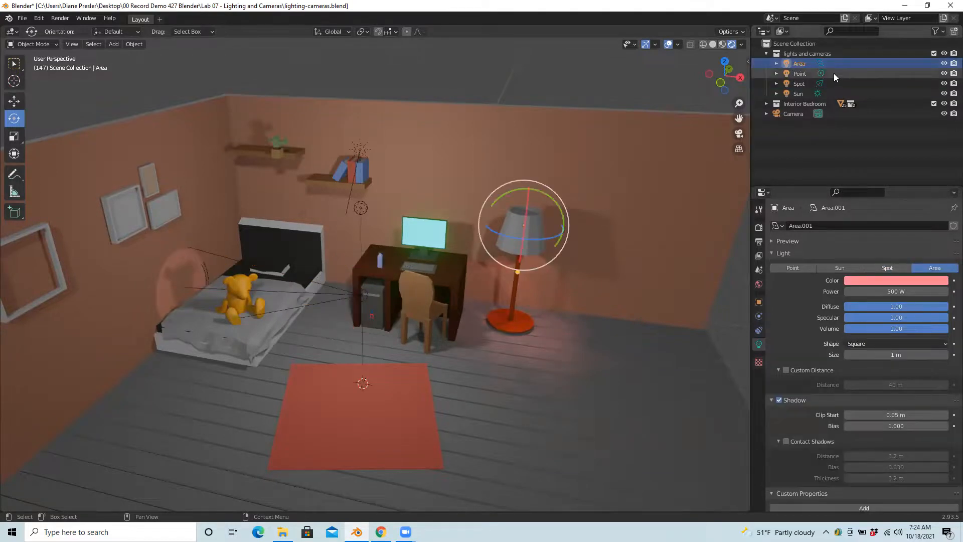
pyautogui.click(834, 73)
pyautogui.click(835, 84)
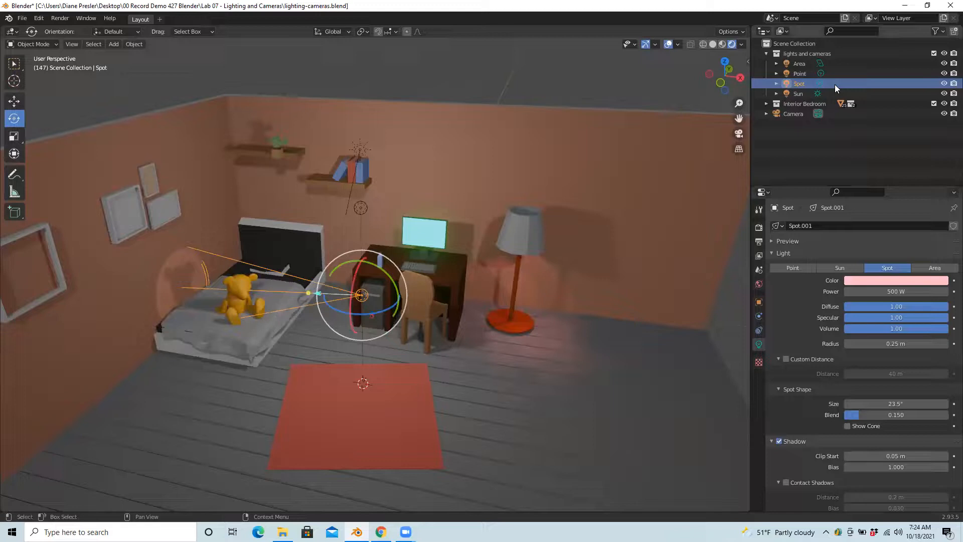
pyautogui.click(915, 282)
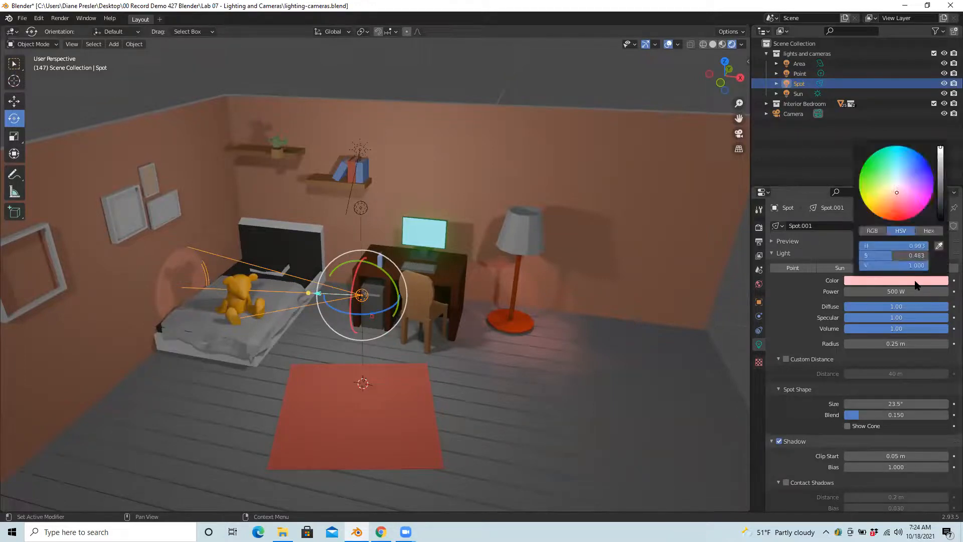
pyautogui.moveTo(897, 192)
pyautogui.mouseDown()
pyautogui.moveTo(886, 212)
pyautogui.moveTo(873, 212)
pyautogui.moveTo(924, 193)
pyautogui.moveTo(926, 200)
pyautogui.moveTo(912, 207)
pyautogui.moveTo(875, 159)
pyautogui.moveTo(869, 173)
pyautogui.moveTo(890, 211)
pyautogui.mouseUp()
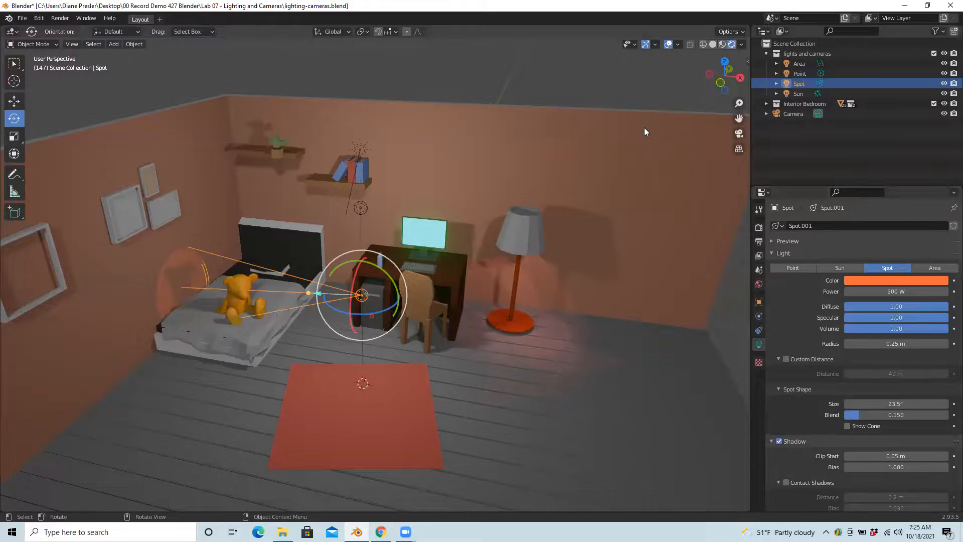
# Return to the camera view with the Select Box tool active and render a still image of the warm-lit room.
pyautogui.click(14, 63)
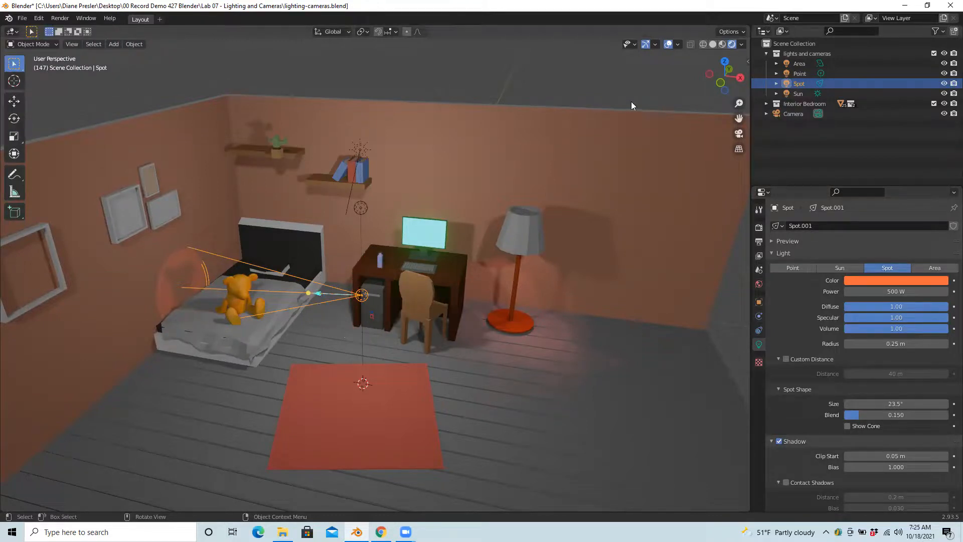
pyautogui.click(740, 134)
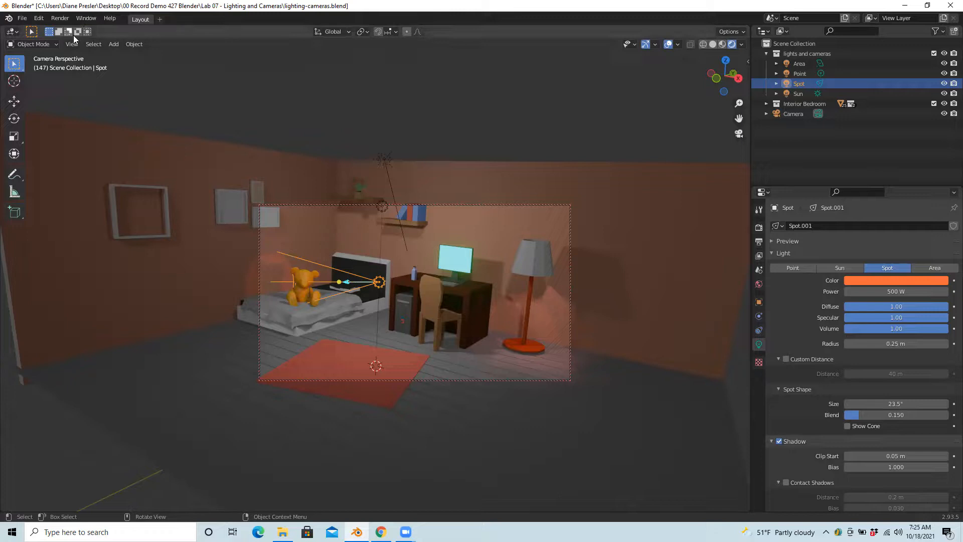
pyautogui.click(63, 18)
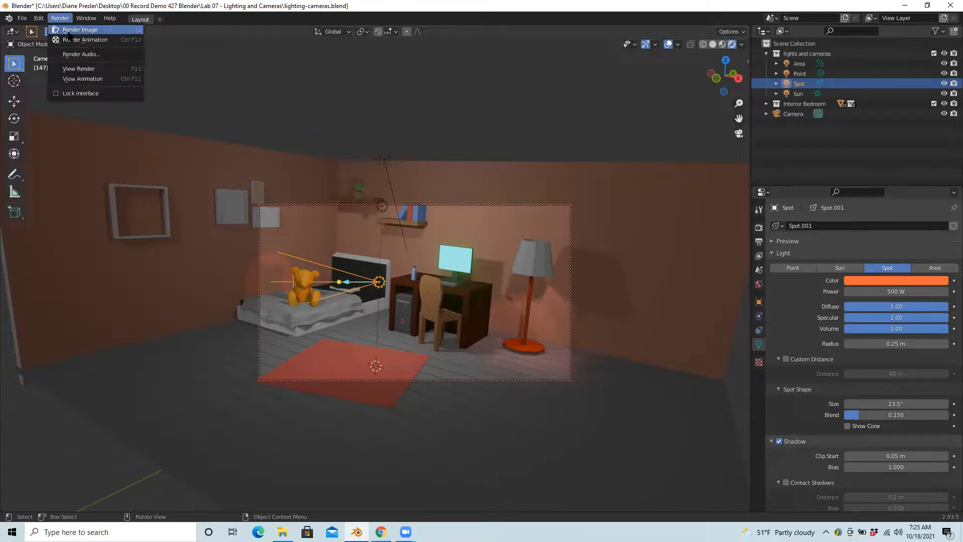
pyautogui.click(78, 30)
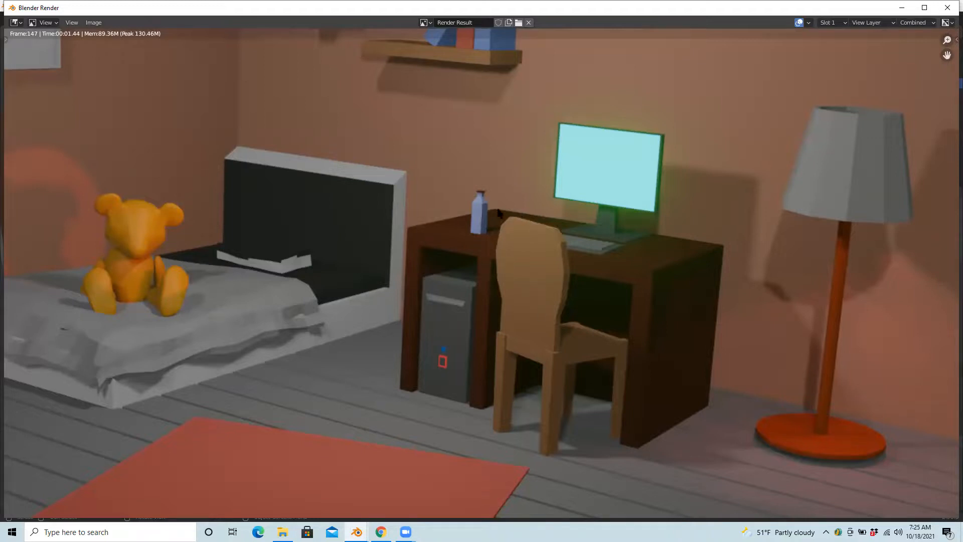
# Save the rendered image as "warm light.png" in the Lab 07 - Lighting and Cameras folder and close the render window.
pyautogui.click(93, 23)
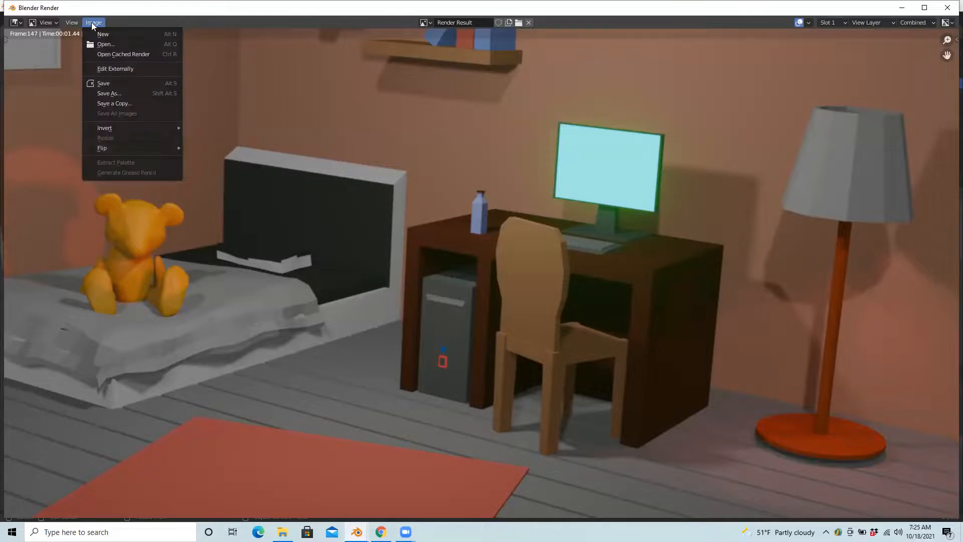
pyautogui.click(111, 86)
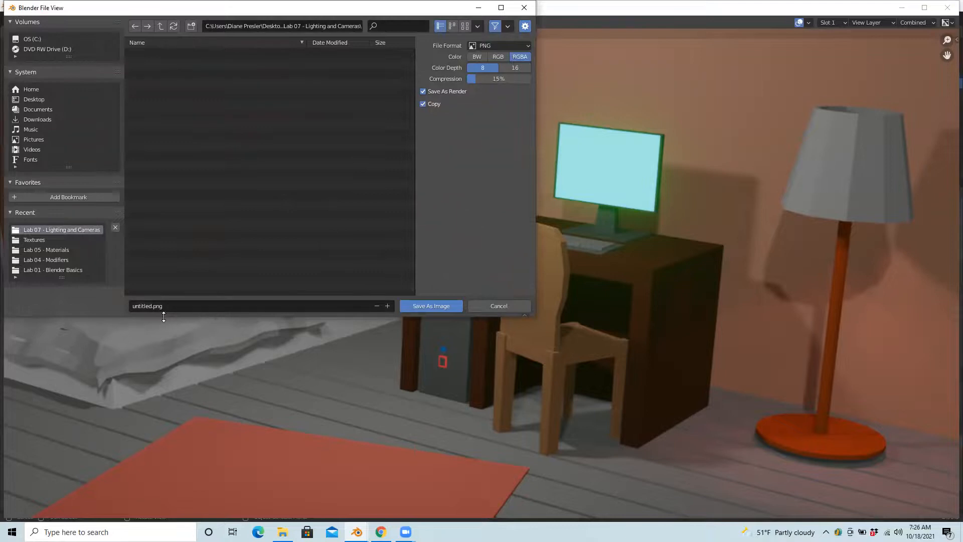
pyautogui.click(131, 307)
pyautogui.write('warm')
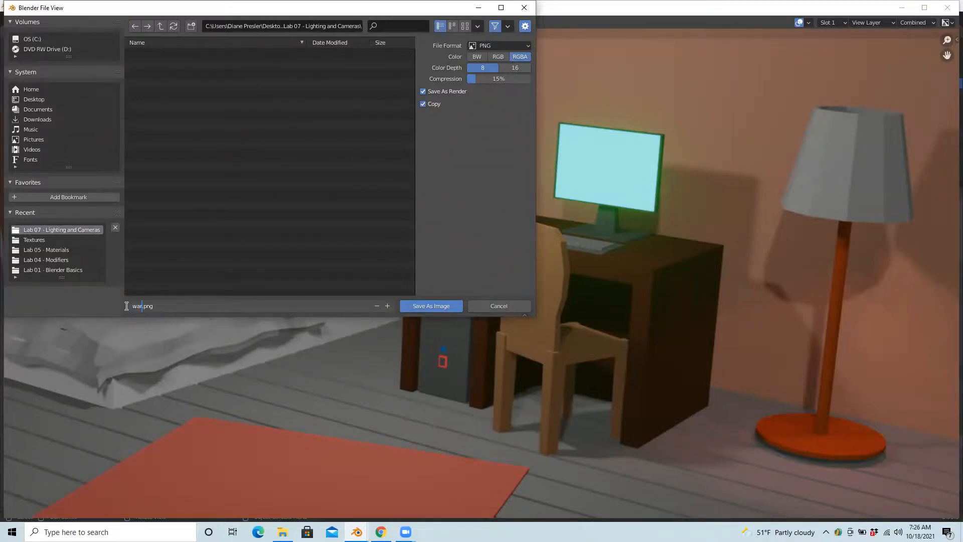
pyautogui.write(' light')
pyautogui.click(440, 304)
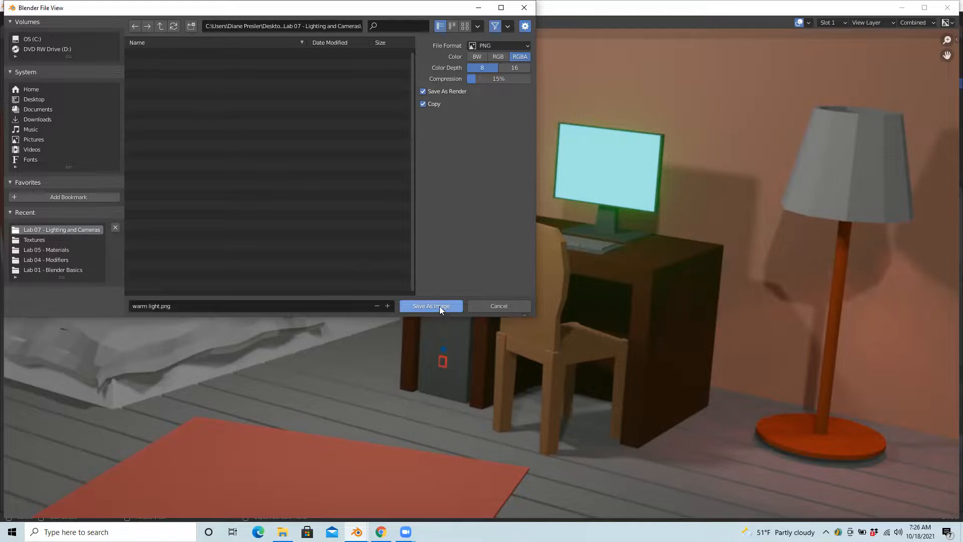
pyautogui.click(439, 306)
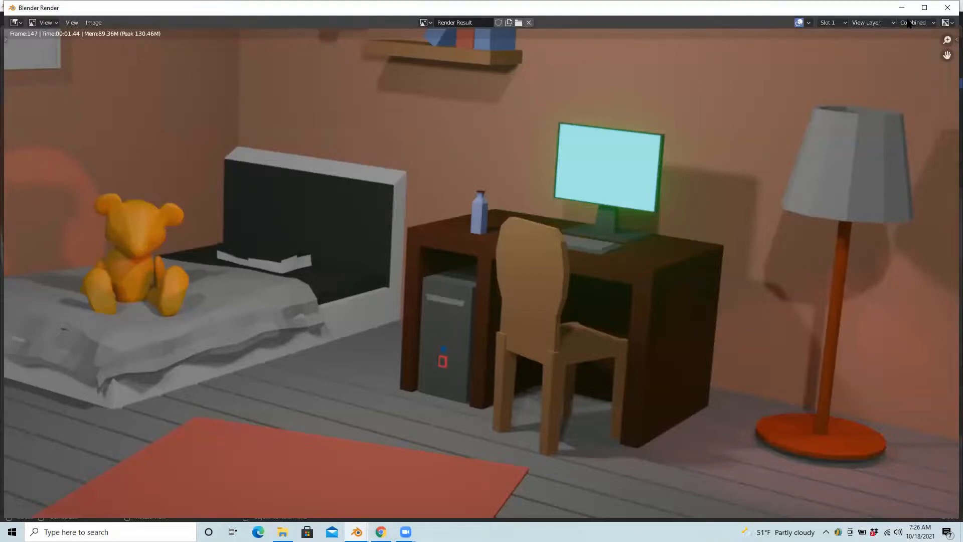
pyautogui.click(948, 8)
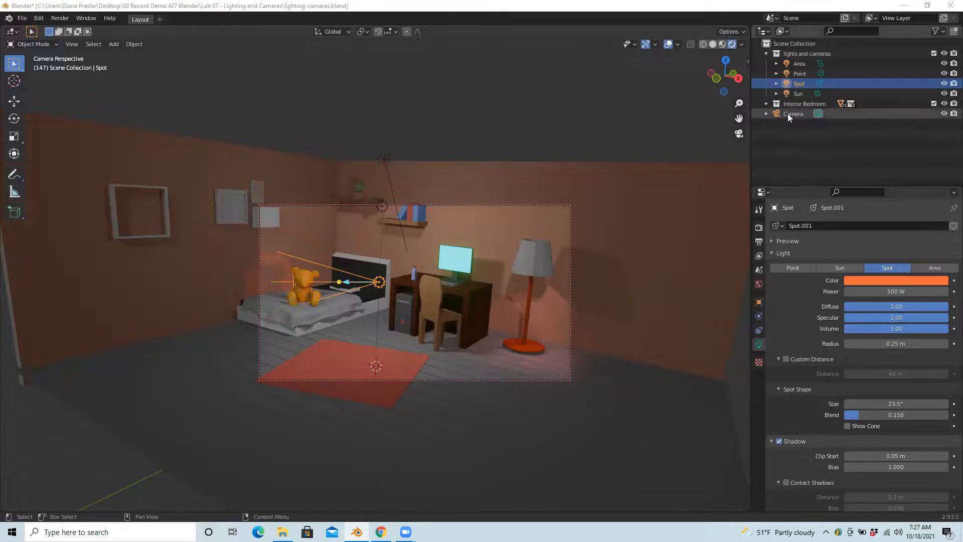
# Move the camera into the "lights and cameras" collection and rename it "Wild Shot Camera".
pyautogui.moveTo(784, 61); pyautogui.dragTo(791, 54)
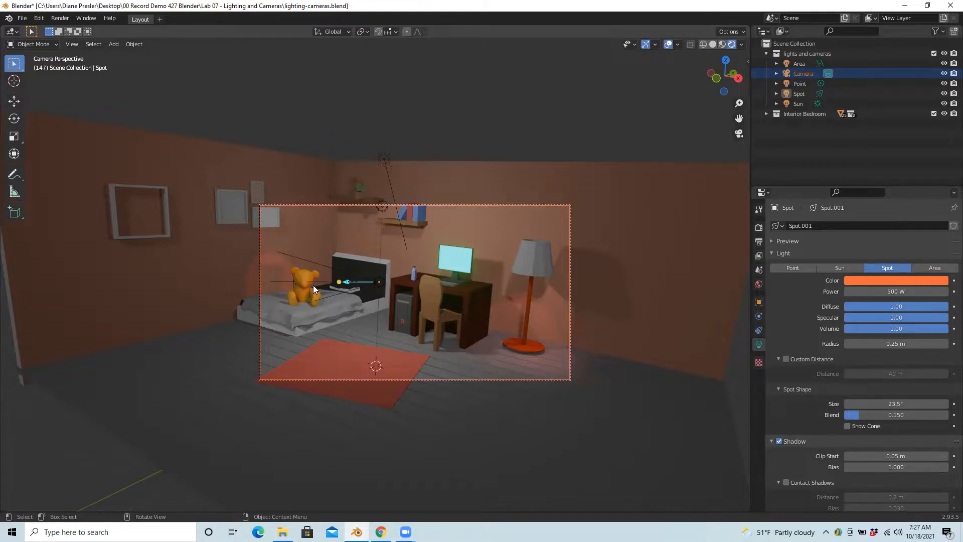
pyautogui.click(807, 73)
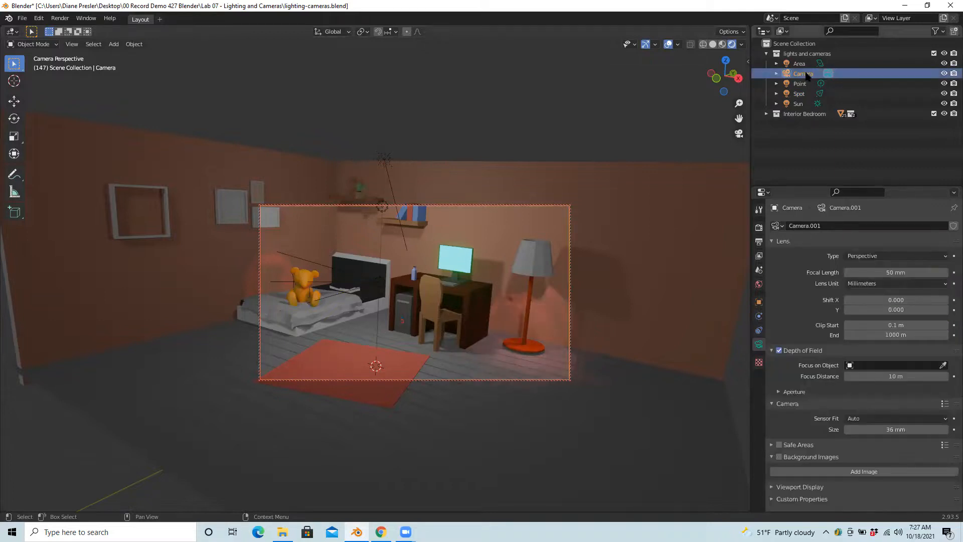
pyautogui.doubleClick(814, 73)
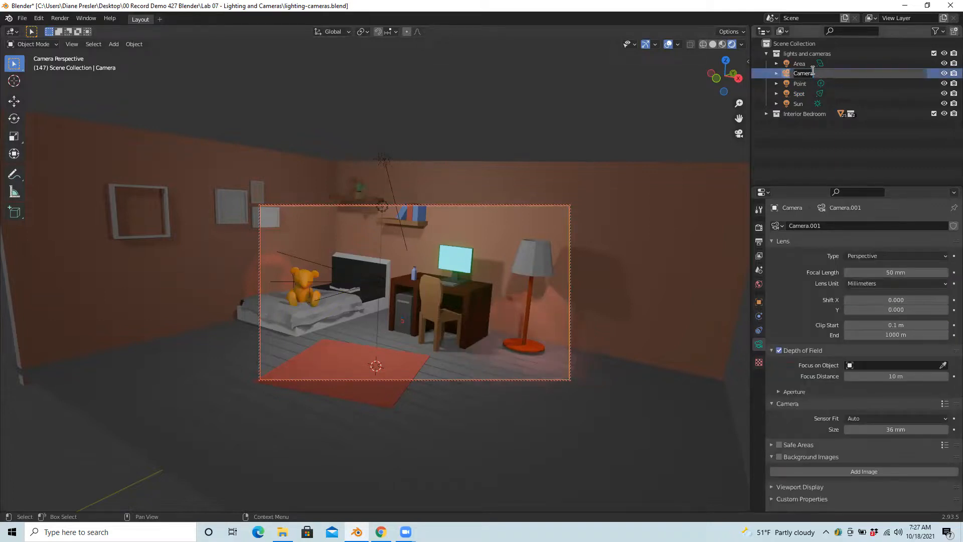
pyautogui.write('Wild Shot Camera')
pyautogui.press('Return')
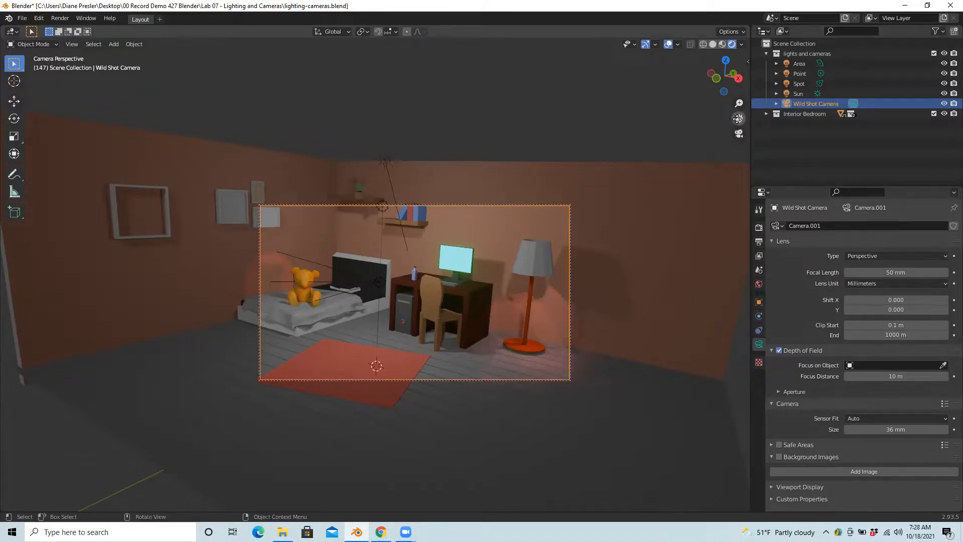
# Leave the camera view and add a new camera to the bedroom scene.
pyautogui.click(739, 133)
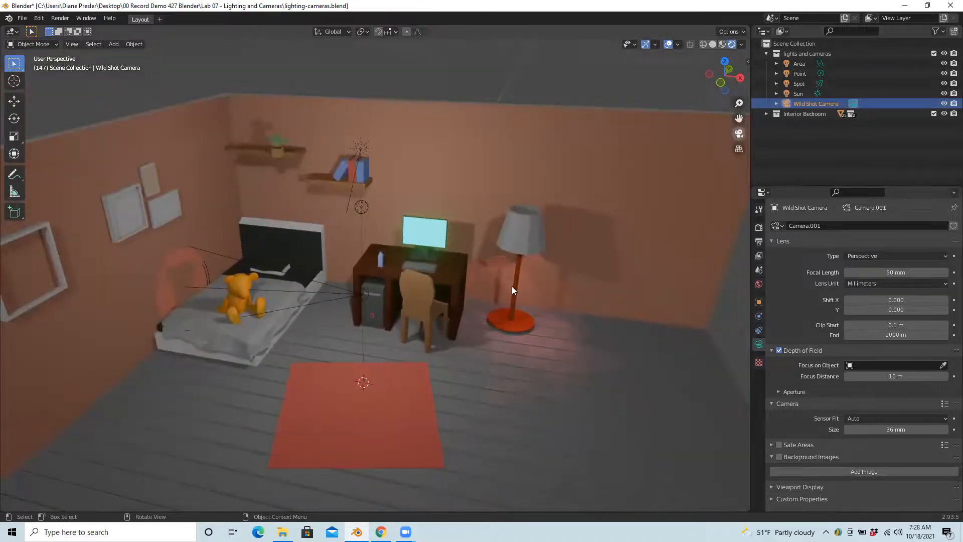
pyautogui.scroll(-4, 496, 346)
pyautogui.click(601, 306)
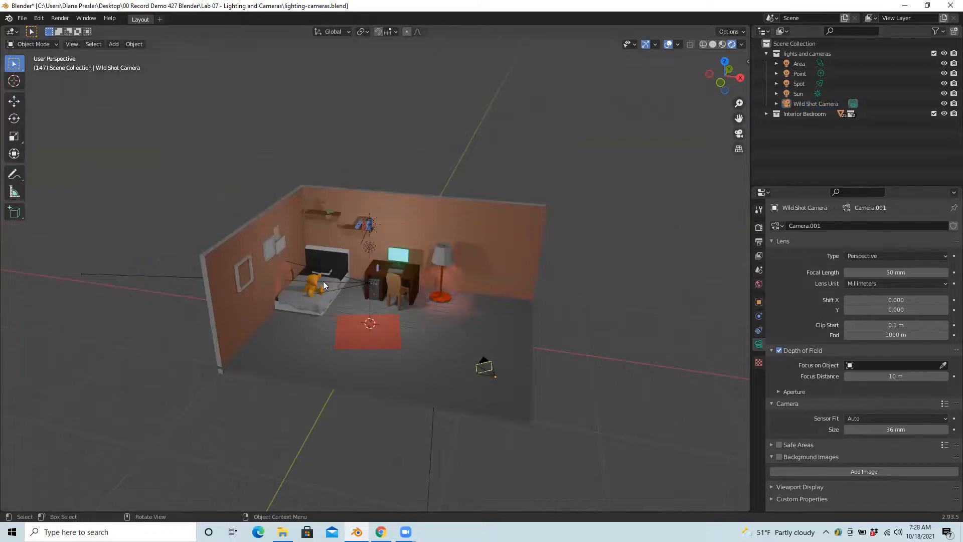
pyautogui.click(114, 44)
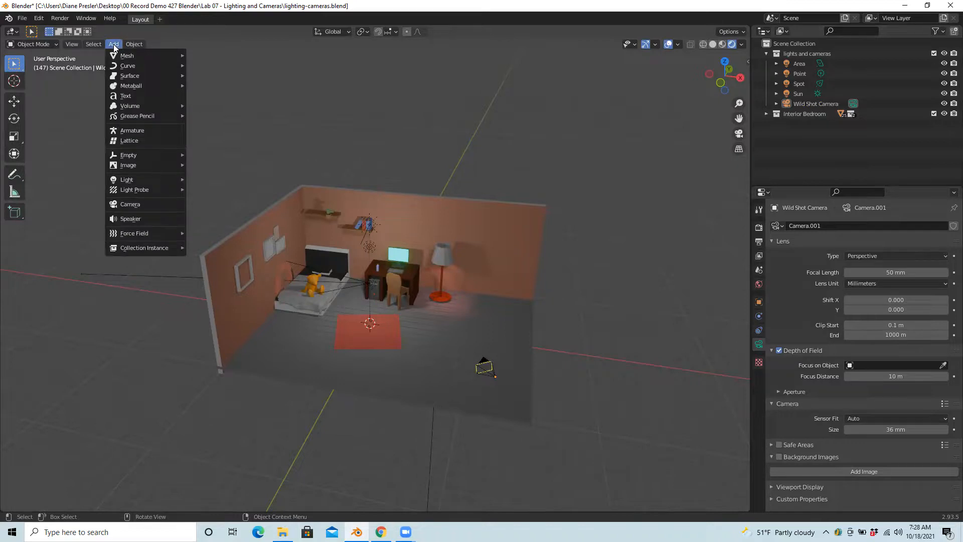
pyautogui.click(141, 209)
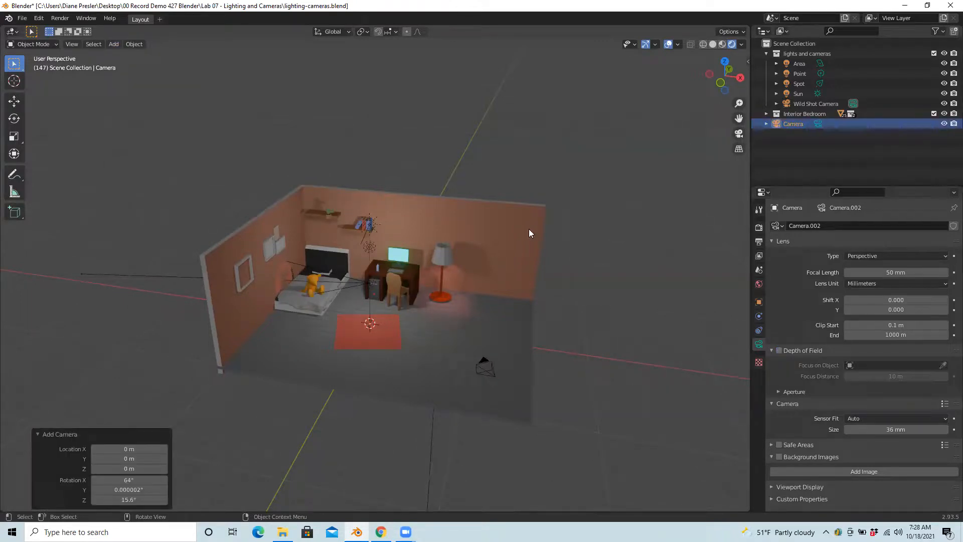
# Rename the new camera "Close Up" and place it in the "lights and cameras" collection.
pyautogui.doubleClick(798, 124)
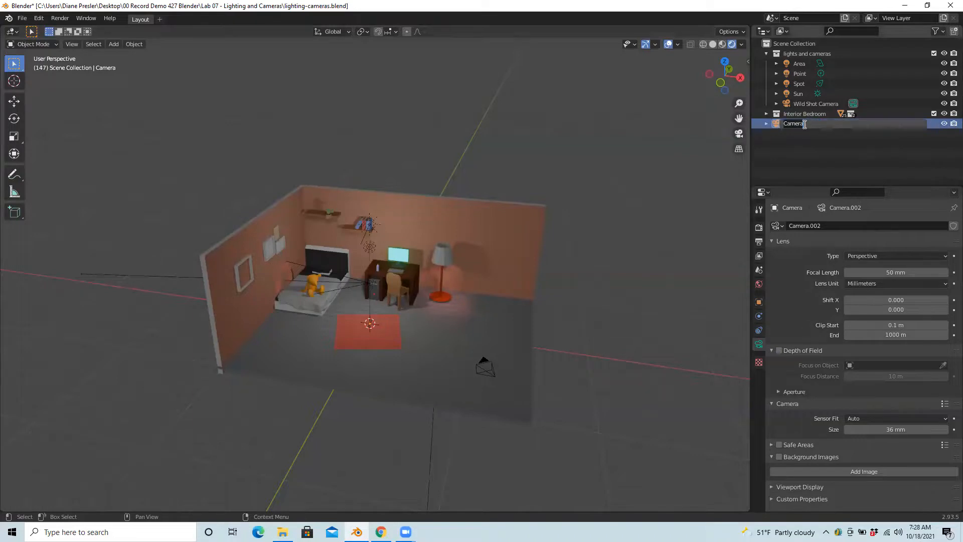
pyautogui.write('Close Up')
pyautogui.press('Return')
pyautogui.moveTo(775, 124); pyautogui.dragTo(790, 54)
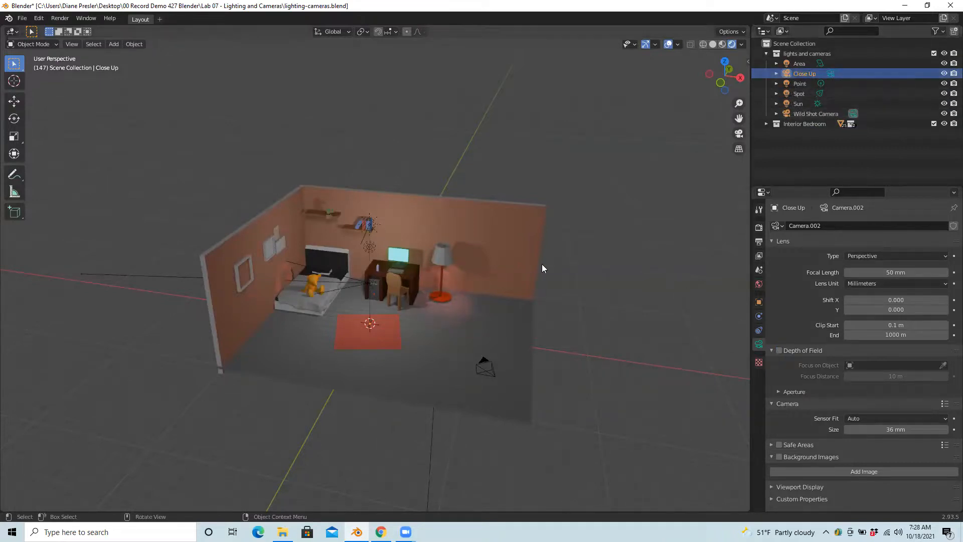
# Move the Close Up camera from the rug to the bed beside the teddy bear, raising it about 4.42 m with an X offset of 0.48 m.
pyautogui.click(14, 102)
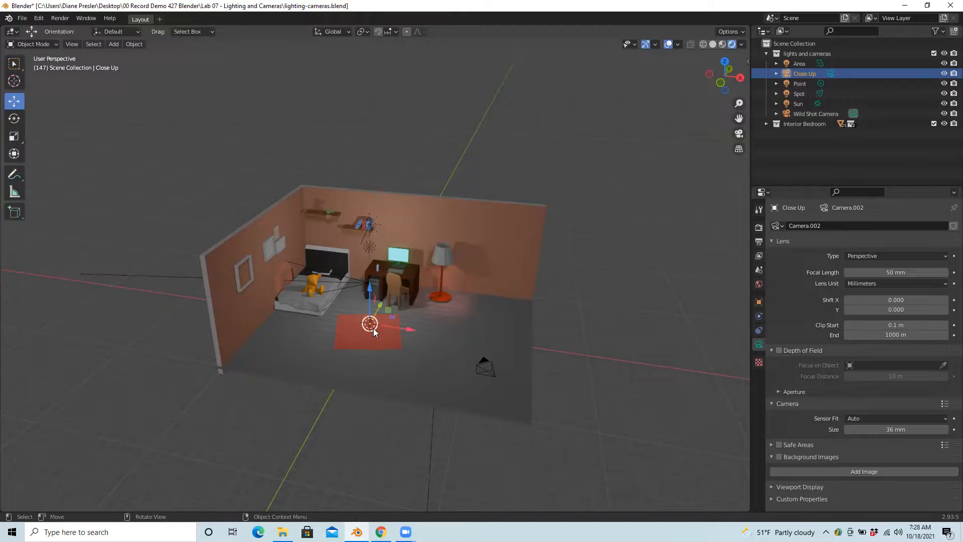
pyautogui.moveTo(373, 329); pyautogui.dragTo(329, 340)
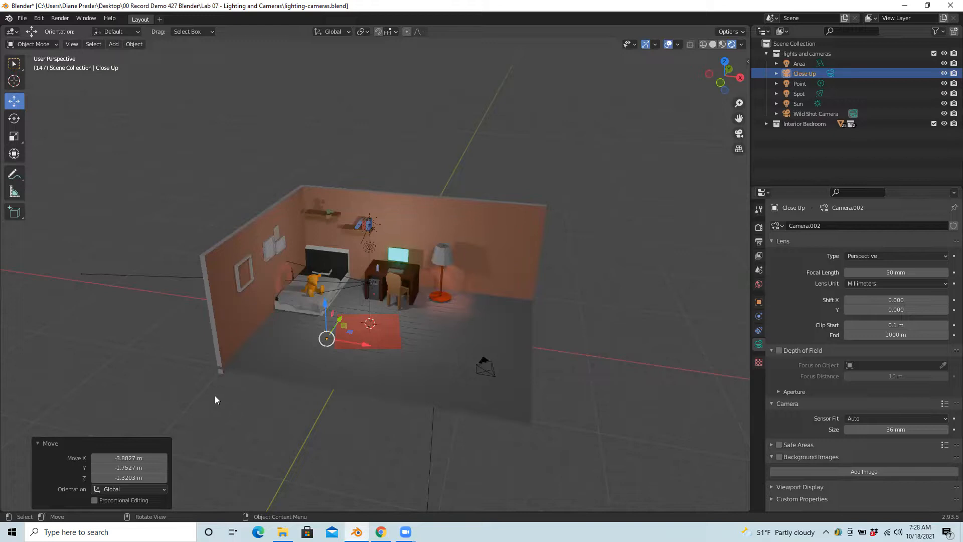
pyautogui.moveTo(634, 365); pyautogui.dragTo(637, 331, button='middle')
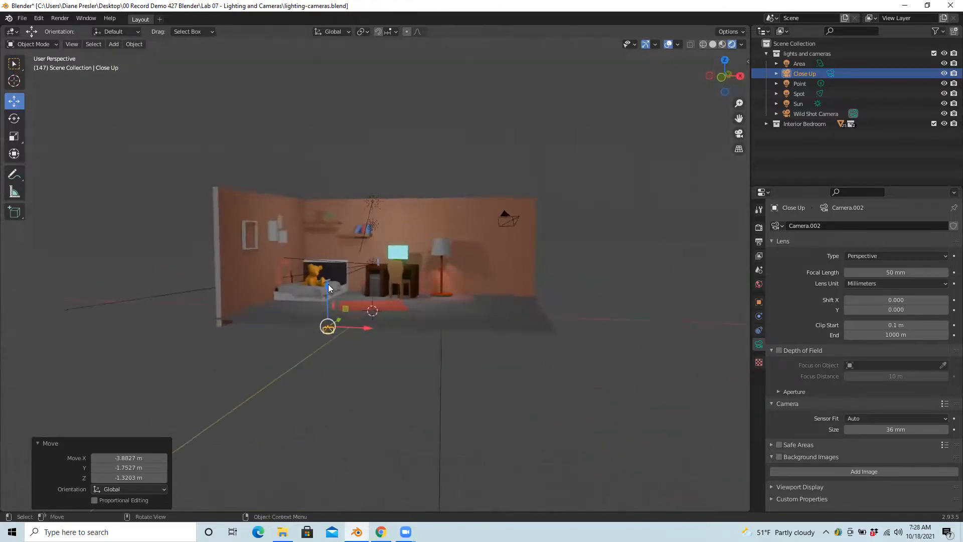
pyautogui.moveTo(326, 285); pyautogui.dragTo(326, 235)
pyautogui.moveTo(631, 311); pyautogui.dragTo(622, 324, button='middle')
pyautogui.click(739, 134)
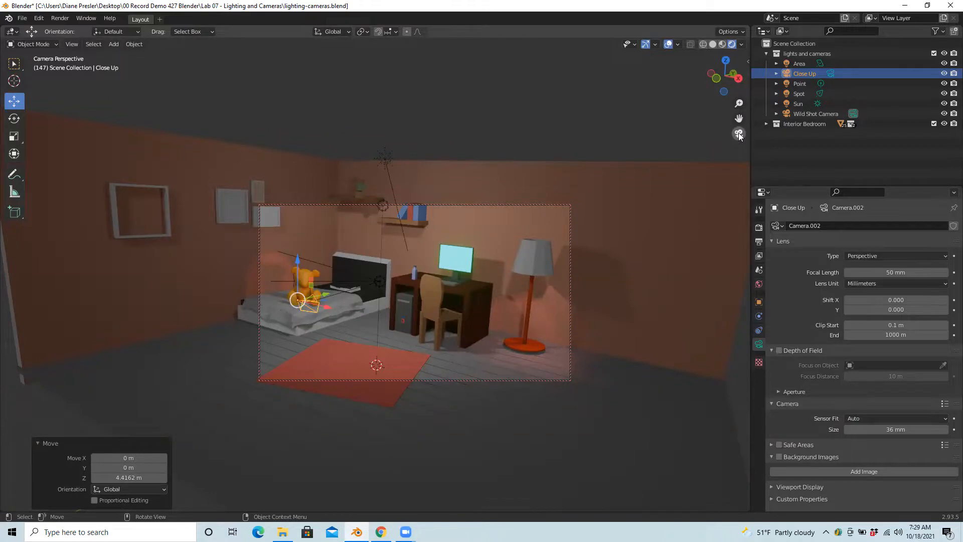
pyautogui.click(739, 133)
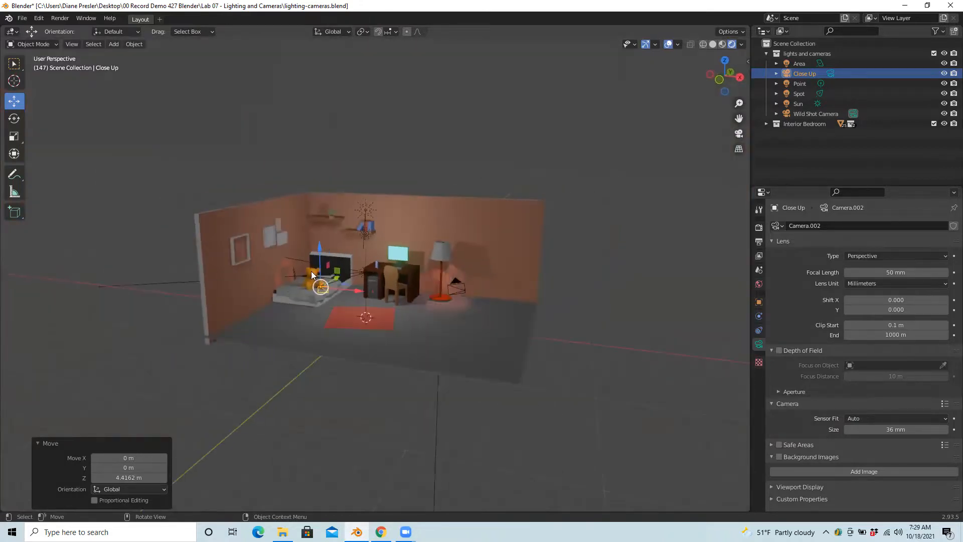
pyautogui.moveTo(125, 458); pyautogui.dragTo(135, 459)
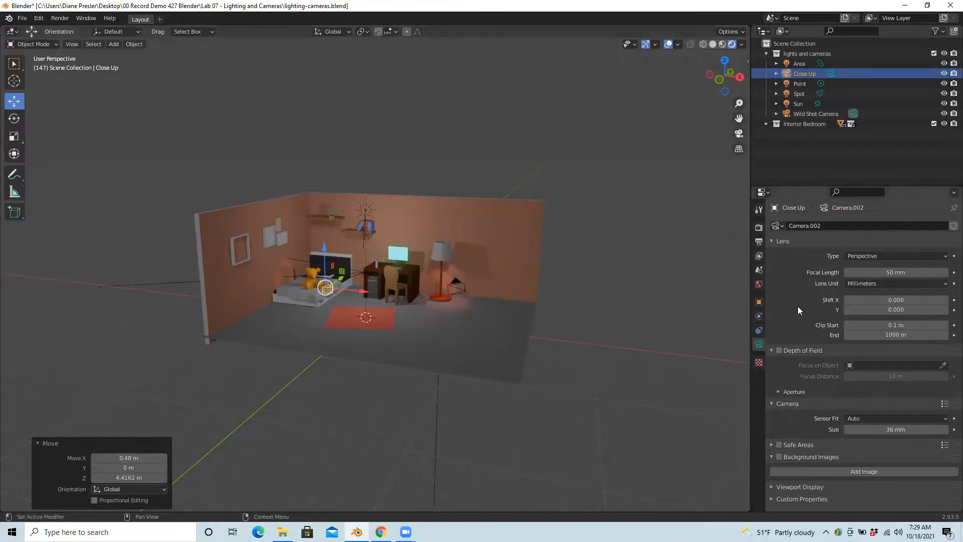
# Check the Wild Shot Camera's lens settings and set the Close Up camera's focal length to 35 mm.
pyautogui.click(828, 114)
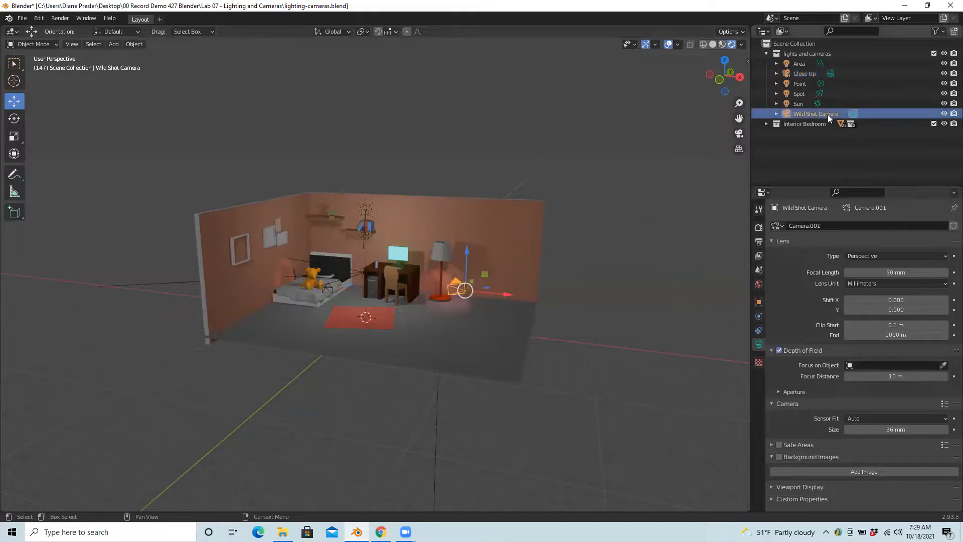
pyautogui.click(808, 75)
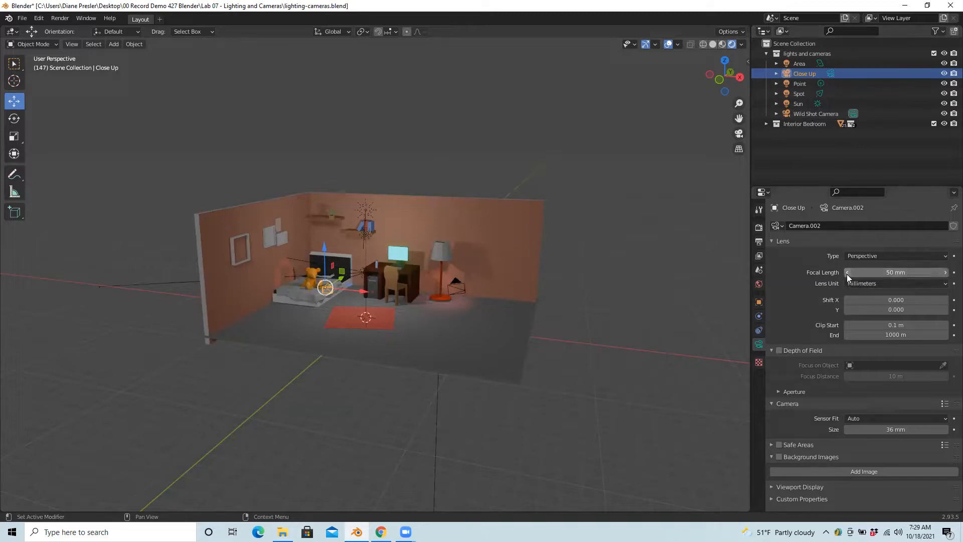
pyautogui.click(901, 272)
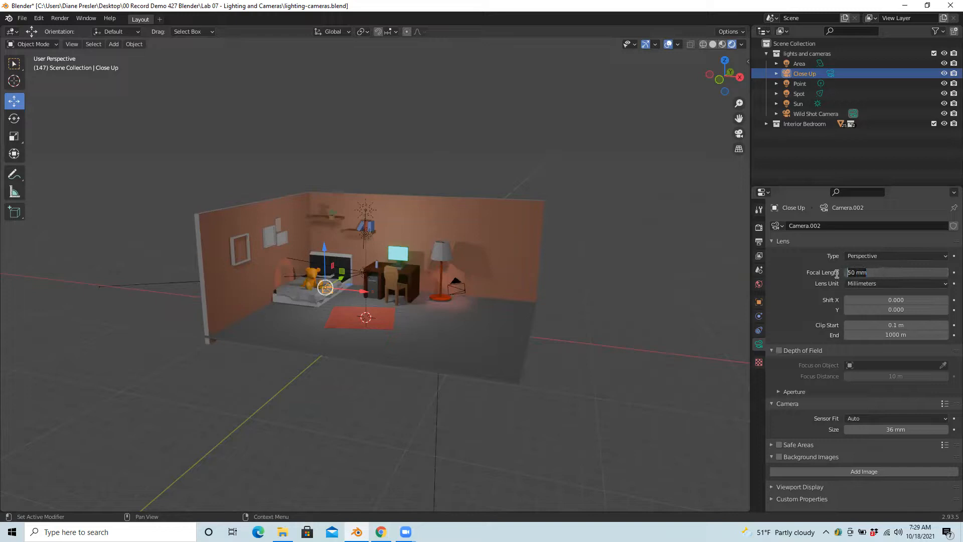
pyautogui.write('35')
pyautogui.press('Return')
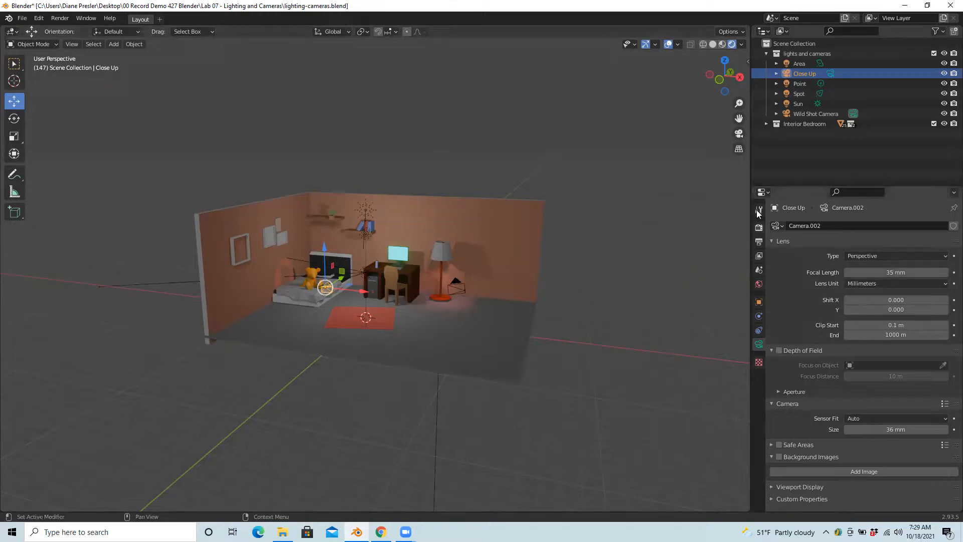
pyautogui.click(827, 155)
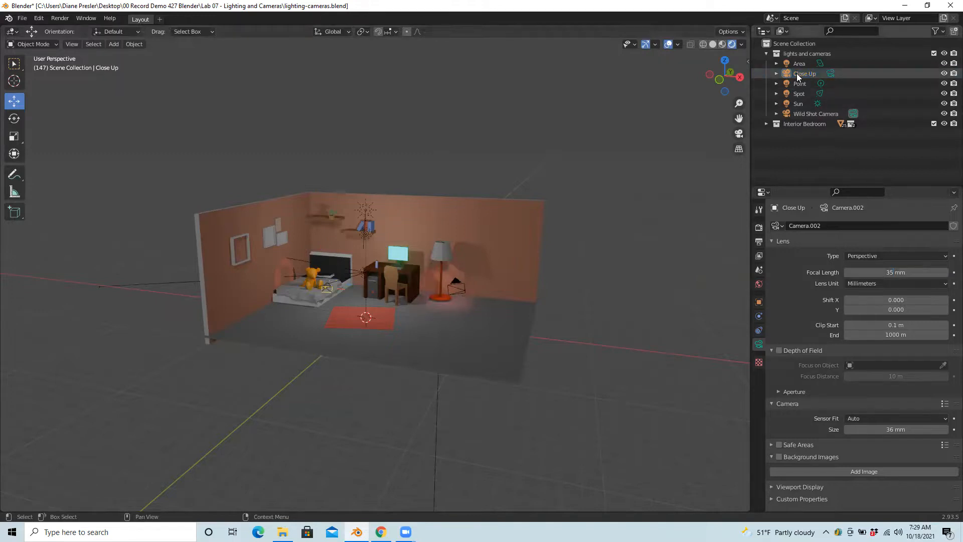
pyautogui.click(803, 74)
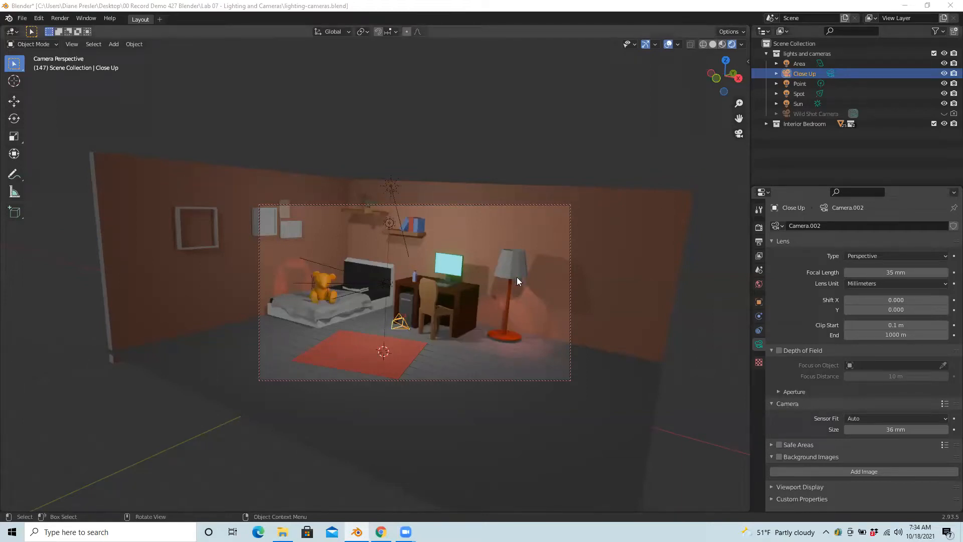
# Unhide the Wild Shot Camera and set Close Up as the scene's active camera.
pyautogui.scroll(3, 517, 280)
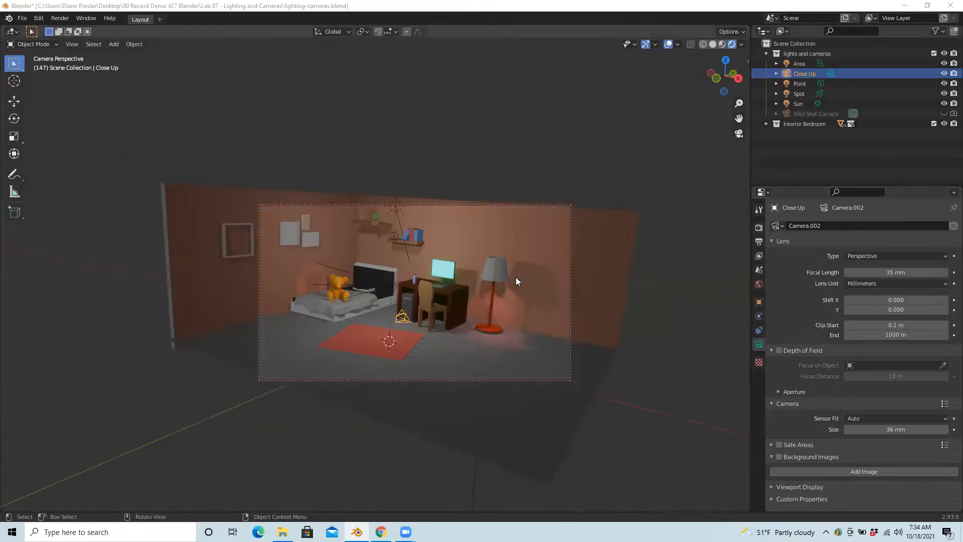
pyautogui.click(739, 135)
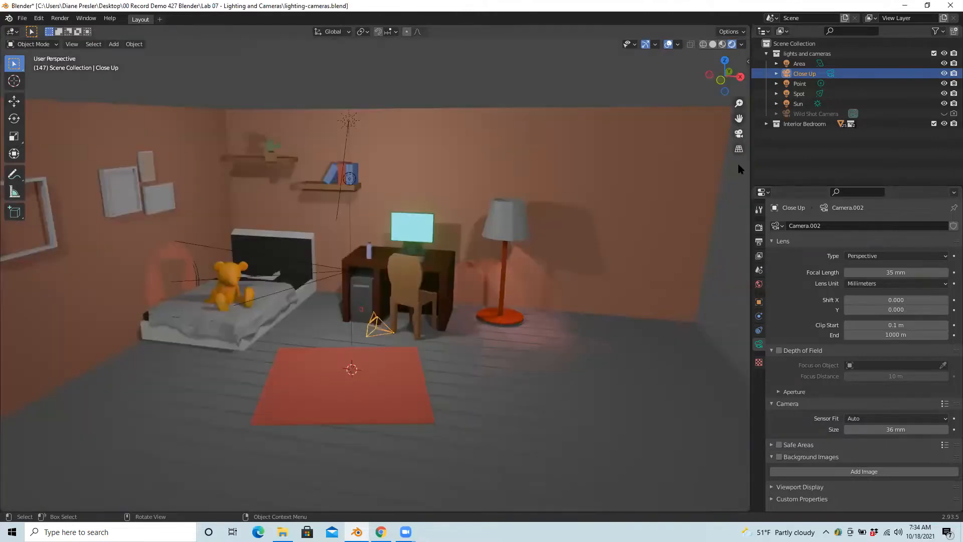
pyautogui.click(739, 135)
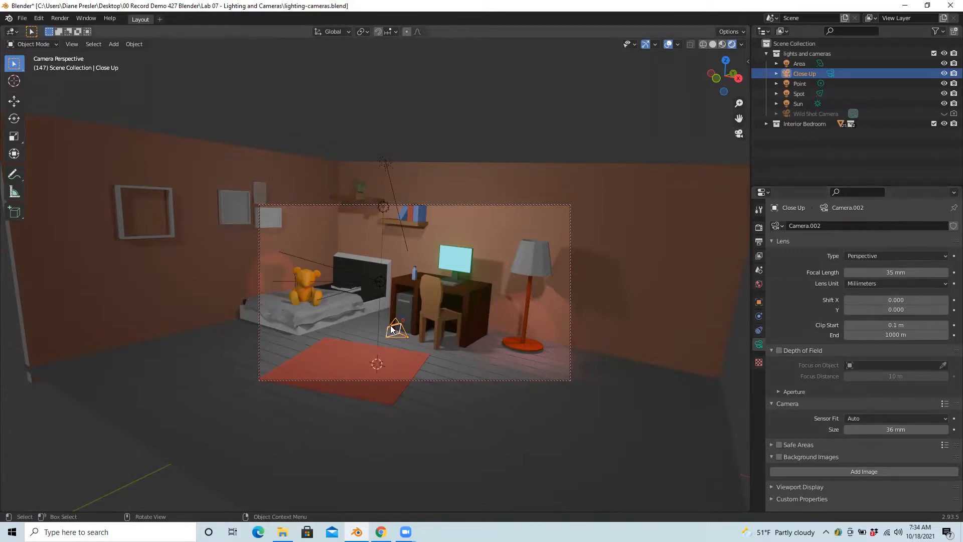
pyautogui.click(943, 114)
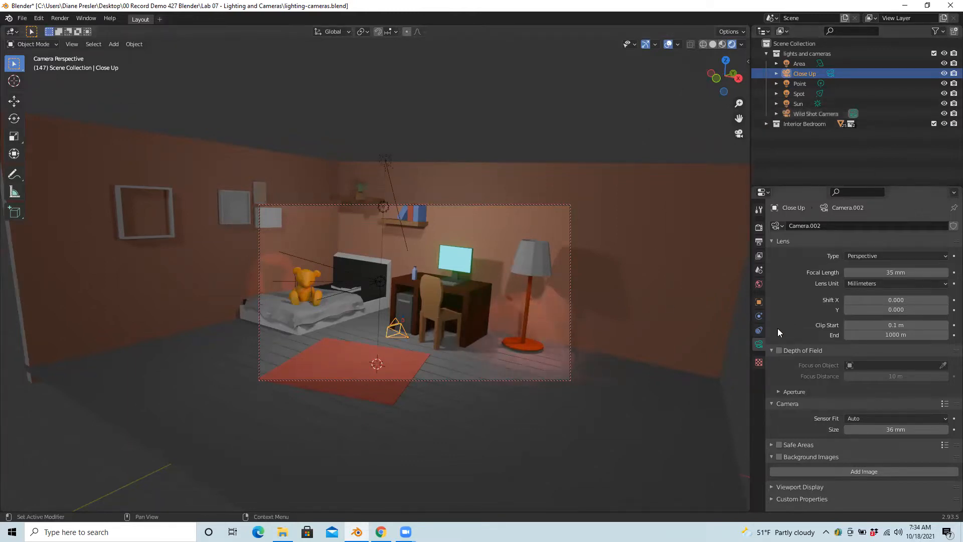
pyautogui.click(760, 270)
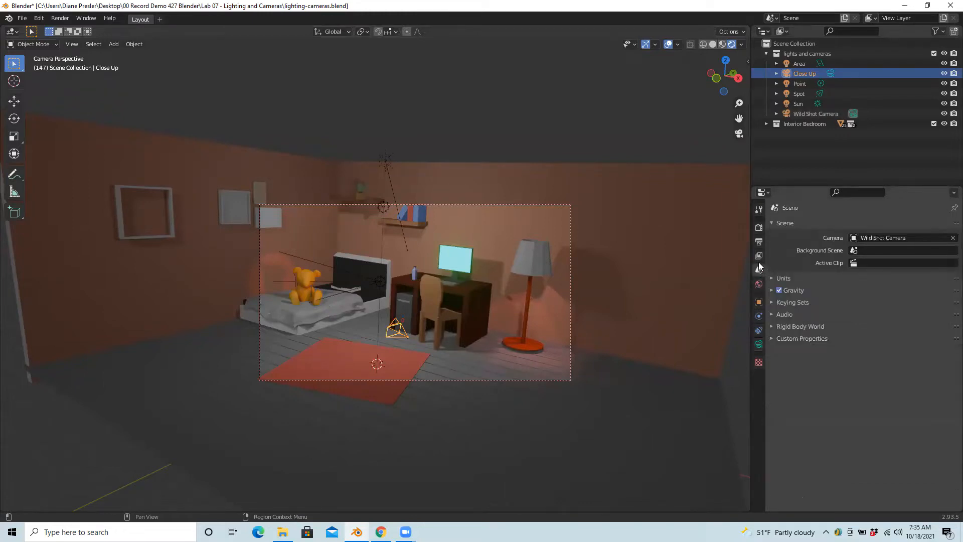
pyautogui.click(879, 238)
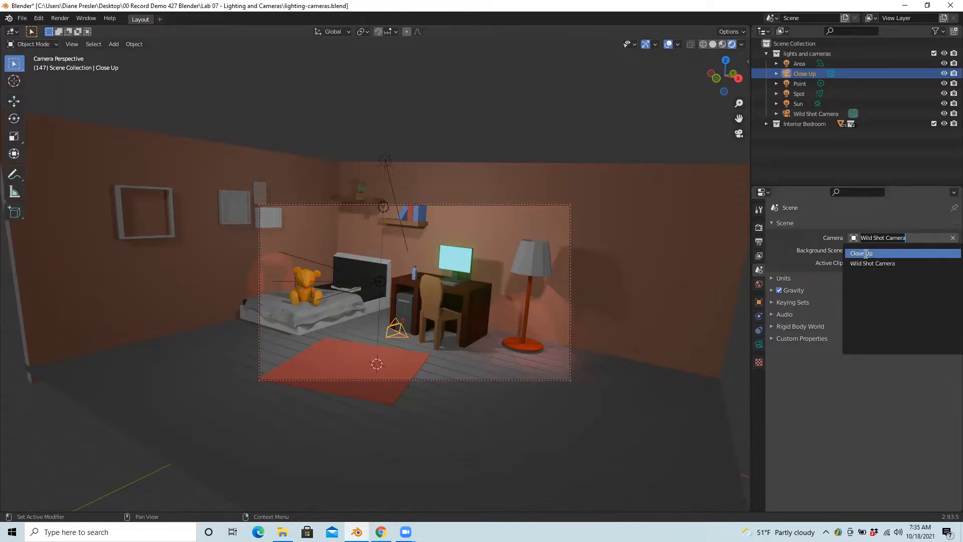
pyautogui.click(865, 254)
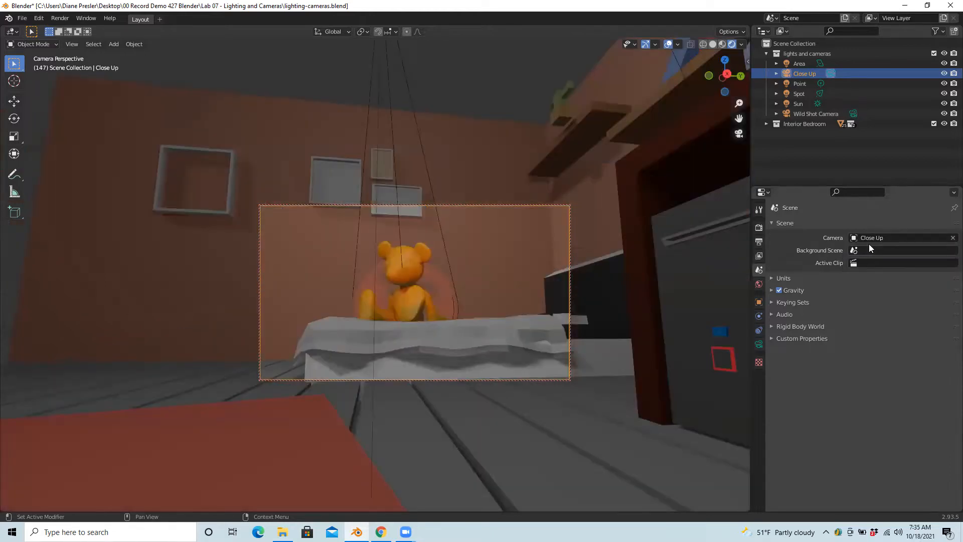
# Raise the Close Up camera about 0.75 m along the Z axis with the Move tool.
pyautogui.scroll(1, 459, 318)
pyautogui.scroll(-2, 459, 317)
pyautogui.scroll(-1, 458, 318)
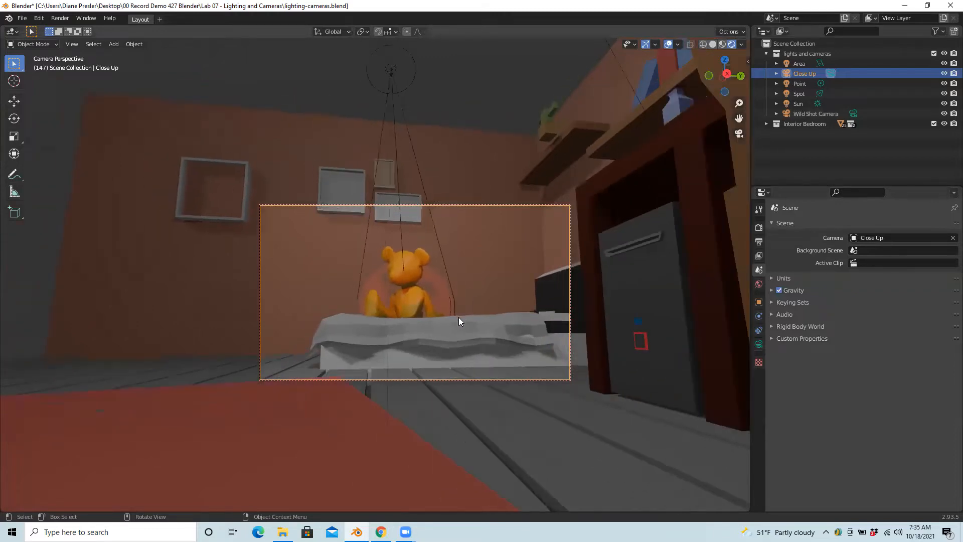
pyautogui.click(15, 105)
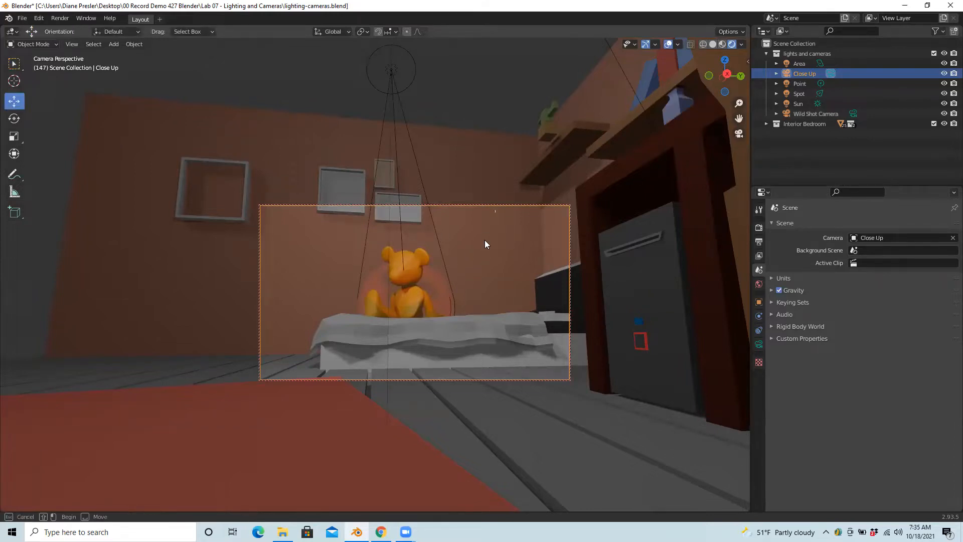
pyautogui.scroll(-1, 473, 286)
pyautogui.scroll(-1, 473, 286)
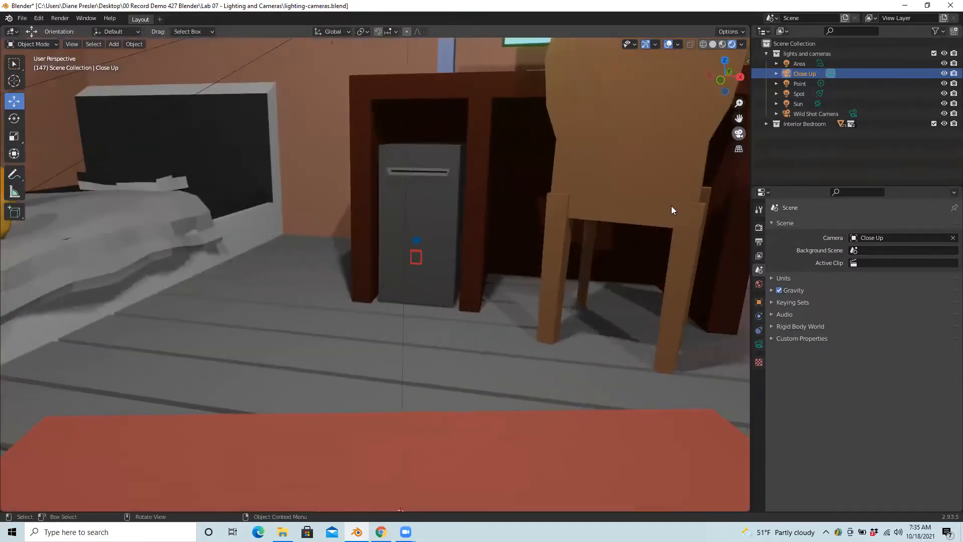
pyautogui.scroll(-10, 564, 298)
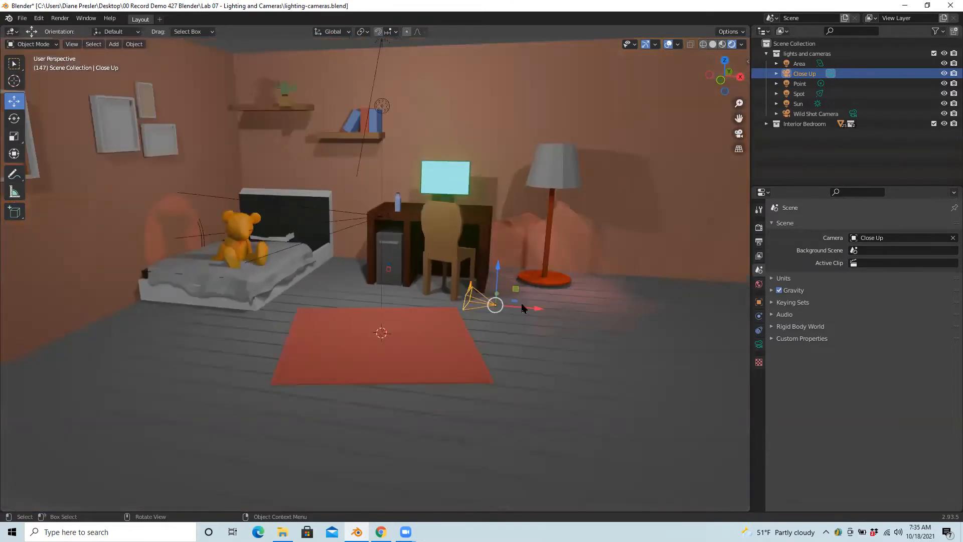
pyautogui.moveTo(498, 265); pyautogui.dragTo(497, 240)
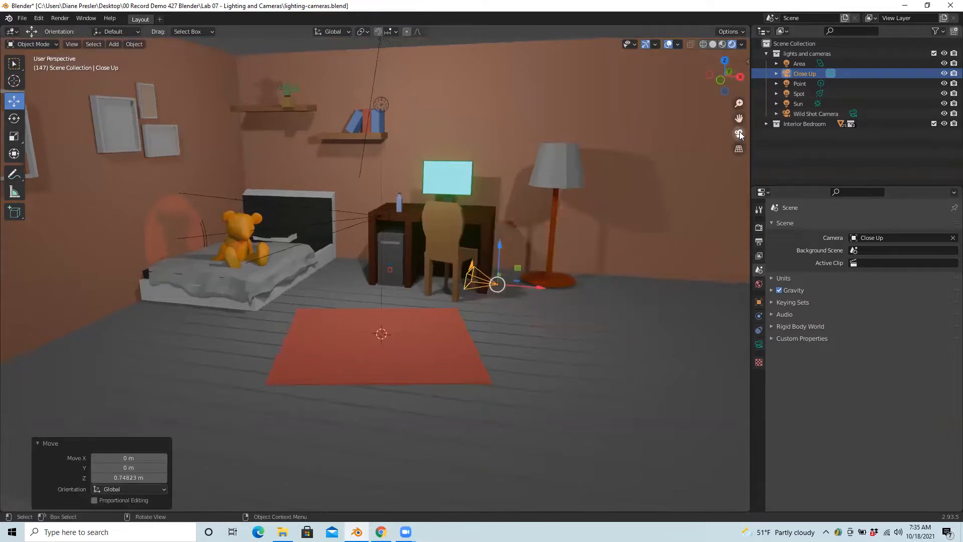
# Frame the teddy bear in the camera view by adjusting the camera's move offsets to X 0.78 m, Y -0.24 m and Z 1.0282 m.
pyautogui.click(740, 134)
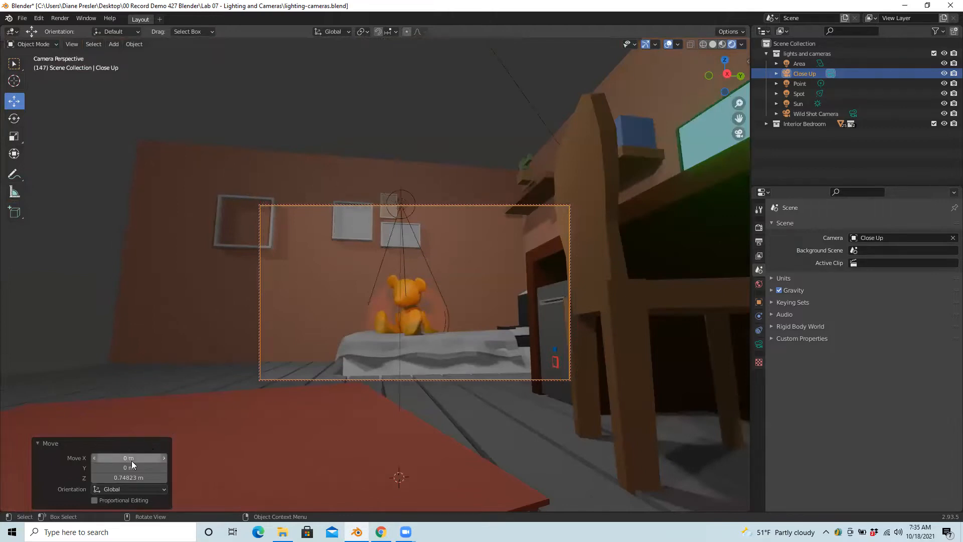
pyautogui.moveTo(128, 477)
pyautogui.mouseDown()
pyautogui.moveTo(118, 478)
pyautogui.moveTo(132, 479)
pyautogui.mouseUp()
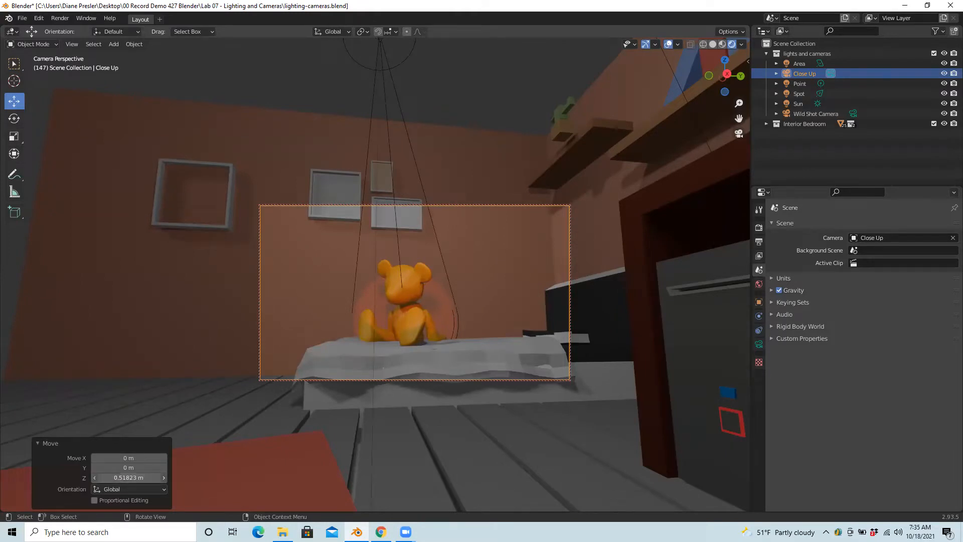
pyautogui.click(95, 468)
pyautogui.moveTo(130, 478); pyautogui.dragTo(147, 458)
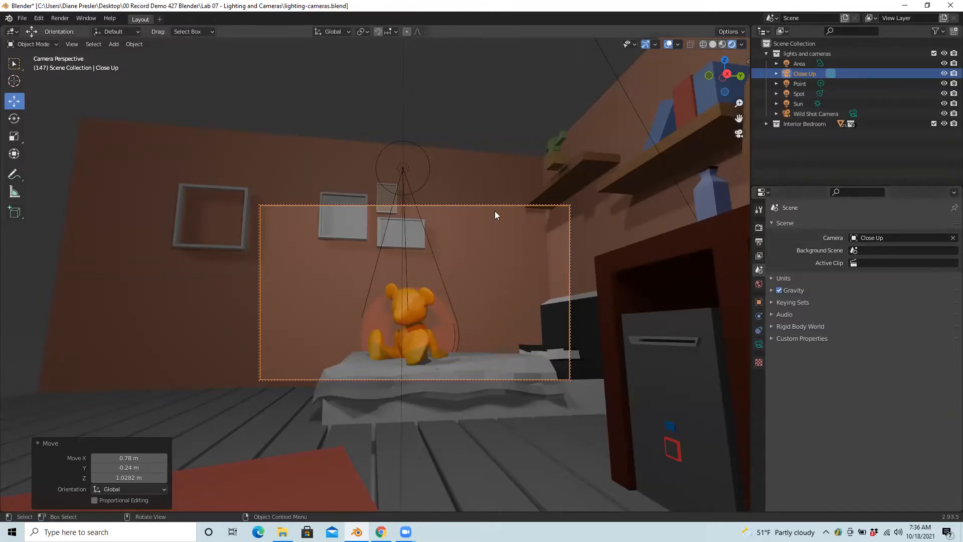
# Render a still image of the teddy bear through the Close Up camera.
pyautogui.click(59, 18)
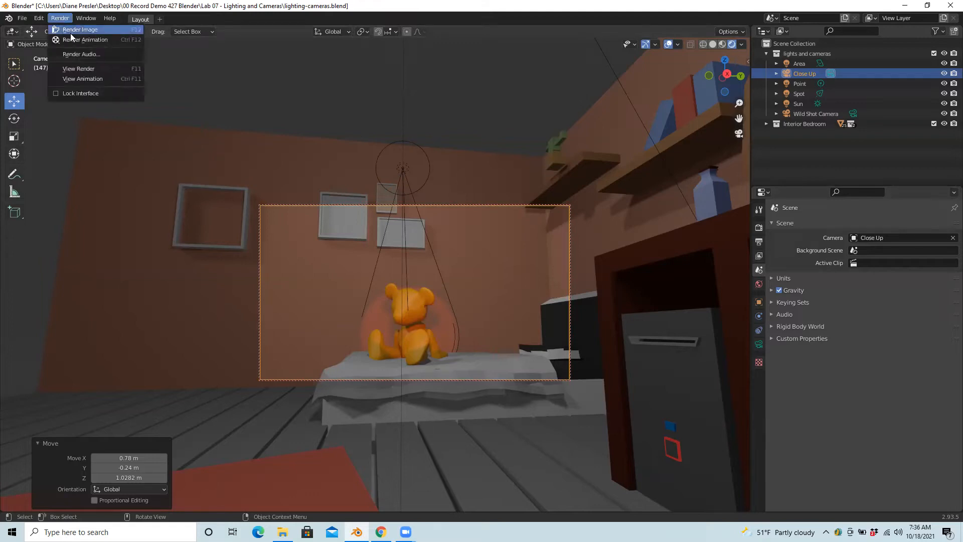
pyautogui.click(73, 31)
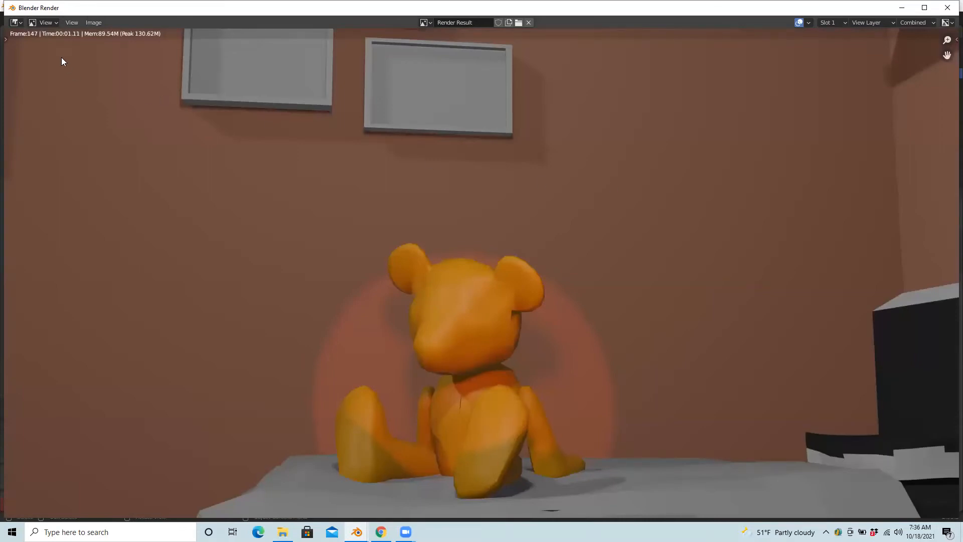
# Save the rendered teddy bear image as "teddy close up.png" in the Lab 07 - Lighting and Cameras folder and close the render window.
pyautogui.click(100, 23)
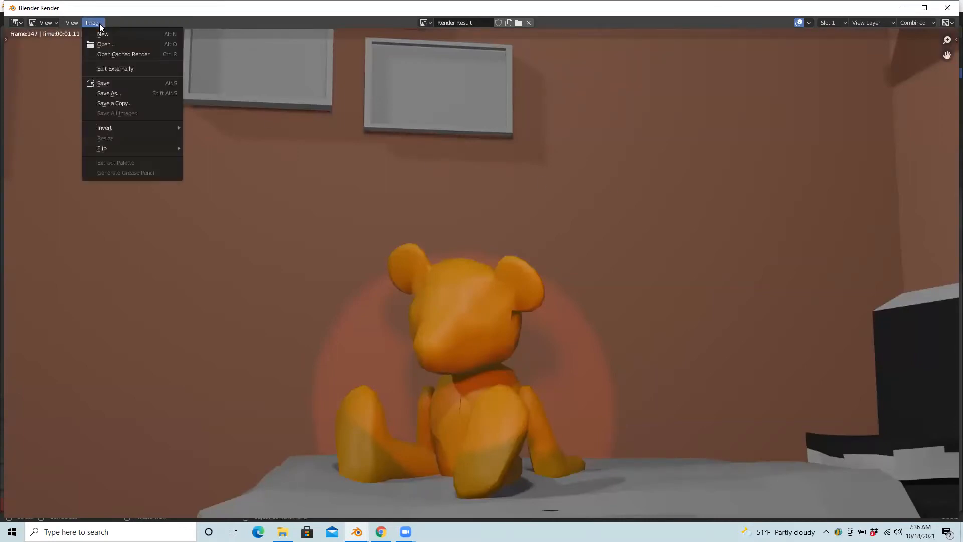
pyautogui.click(111, 83)
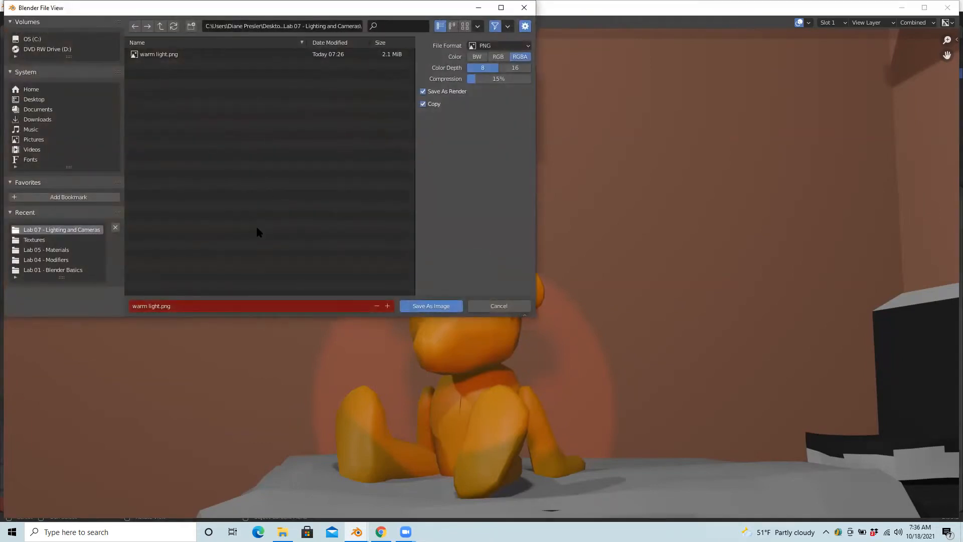
pyautogui.click(156, 306)
pyautogui.write('tedd')
pyautogui.write('y close up')
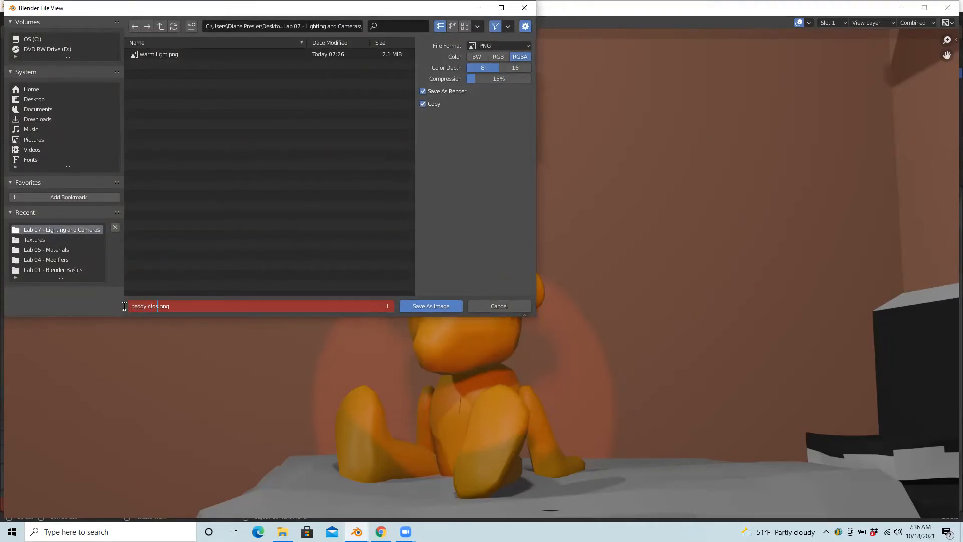
pyautogui.click(437, 306)
pyautogui.click(438, 306)
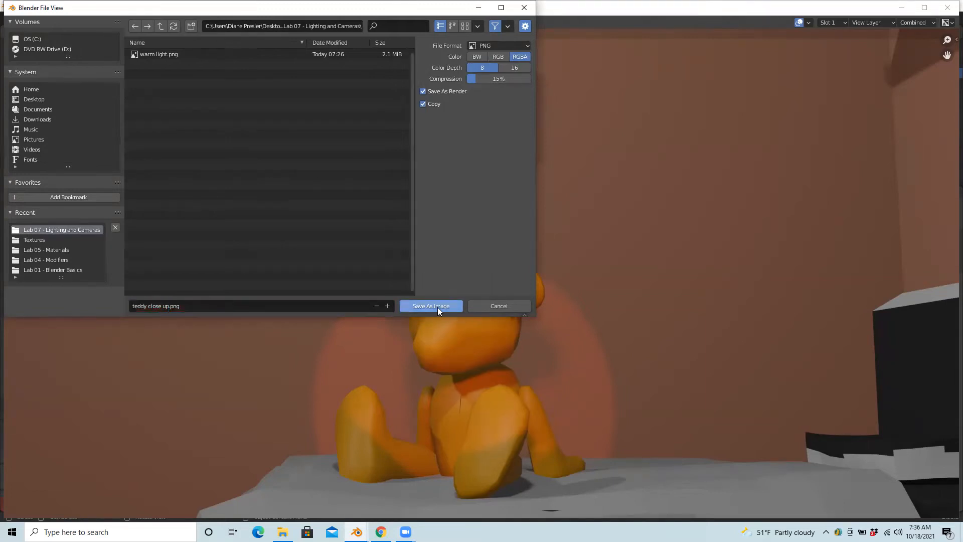
pyautogui.click(949, 8)
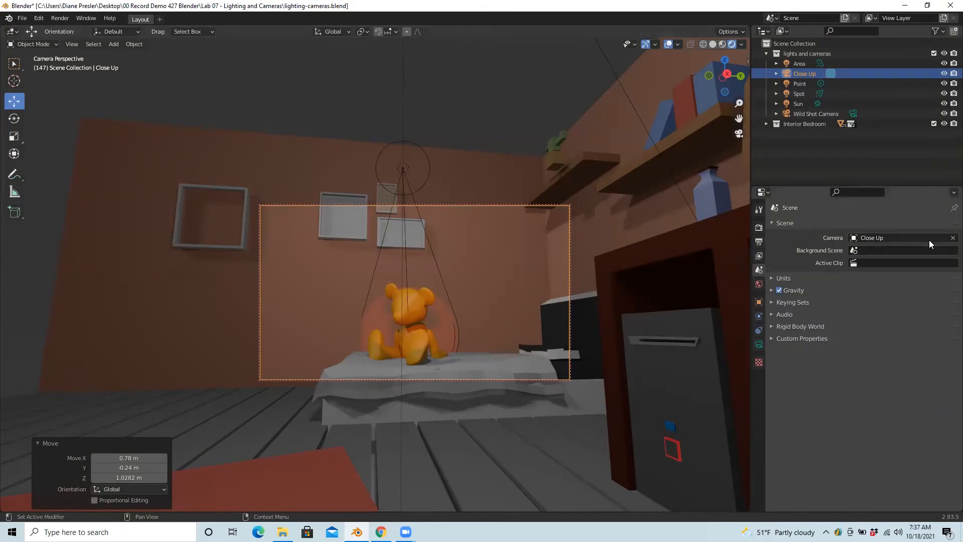
# Set the Wild Shot Camera as the scene's active camera and leave the camera view for a free perspective of the whole room.
pyautogui.click(876, 238)
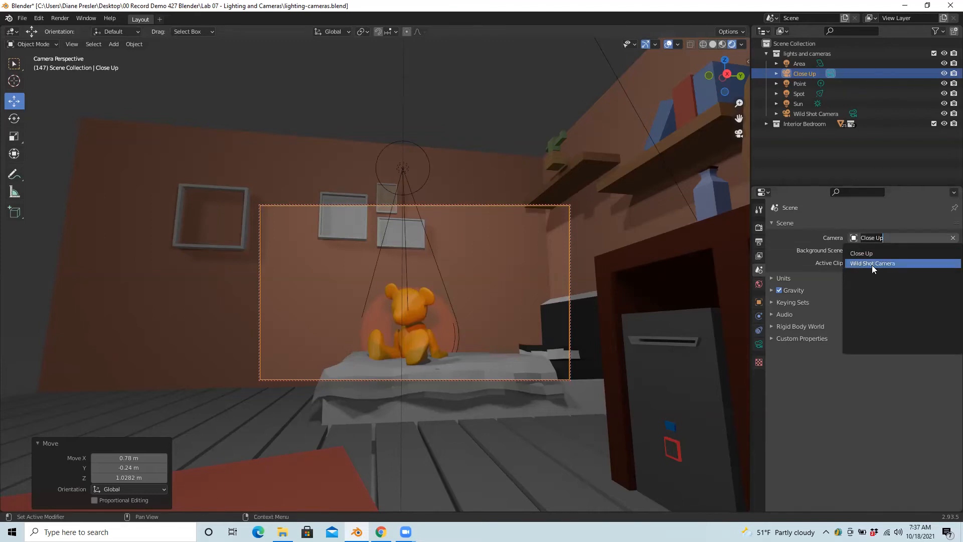
pyautogui.click(872, 263)
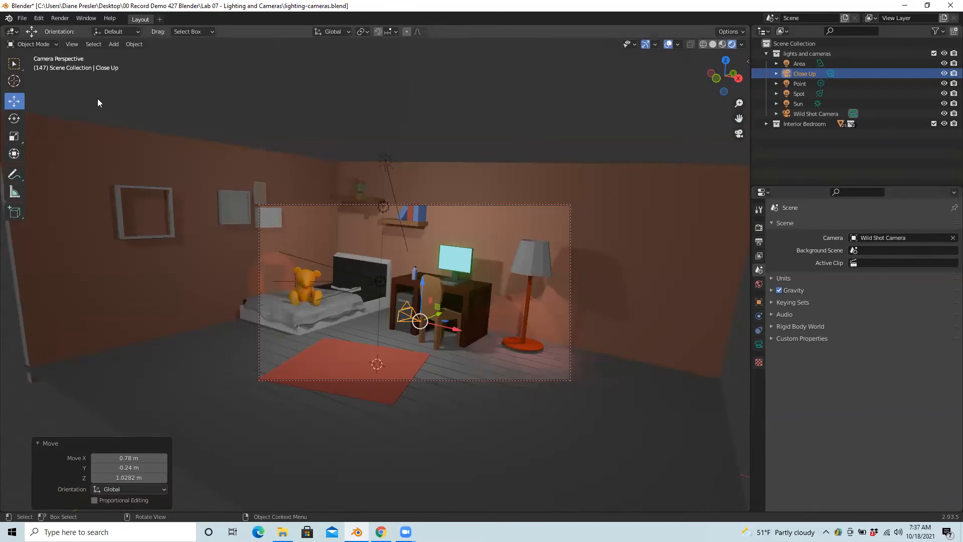
pyautogui.click(14, 63)
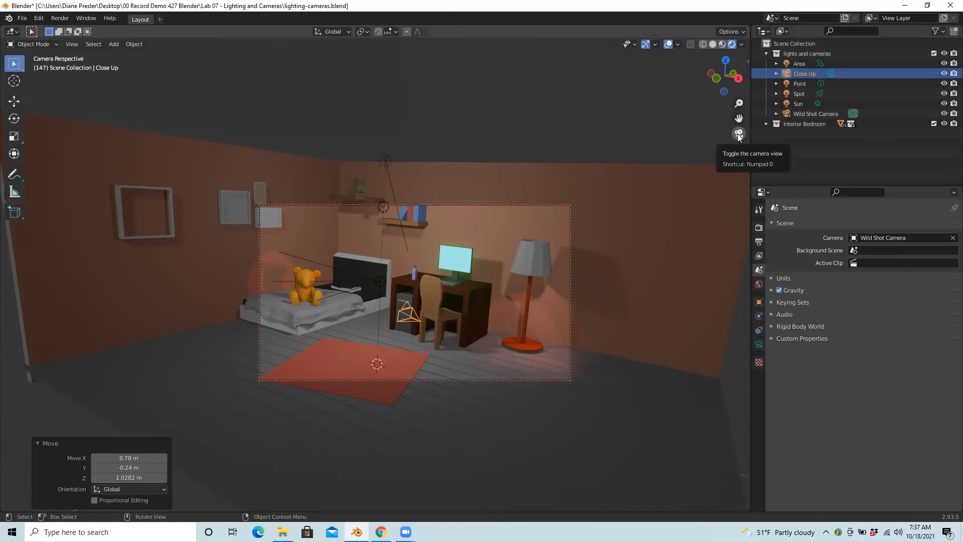
pyautogui.click(739, 133)
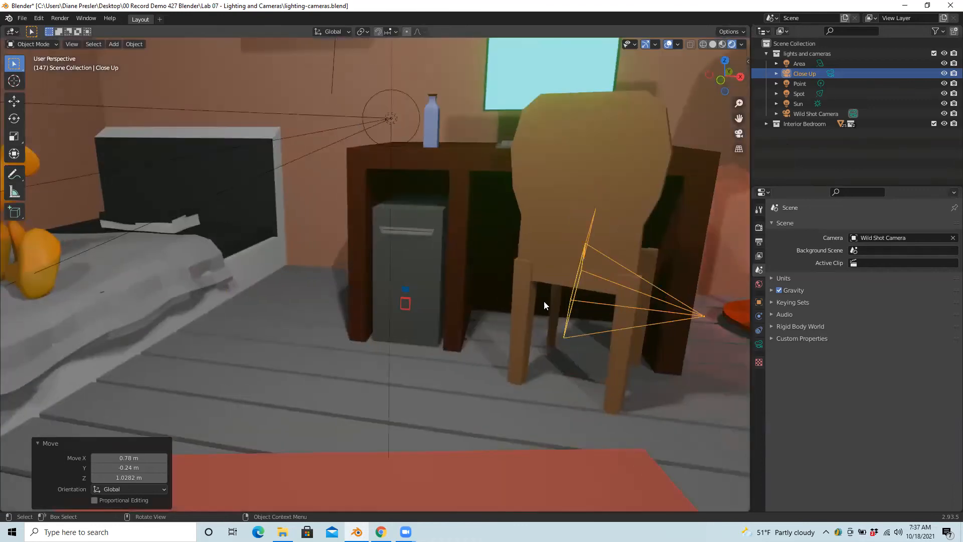
pyautogui.scroll(-6, 543, 296)
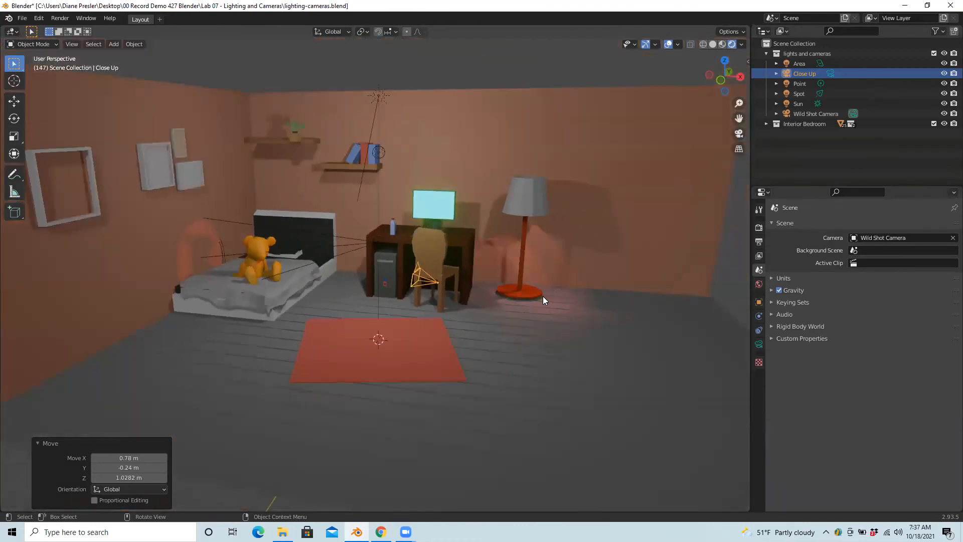
pyautogui.scroll(1, 543, 296)
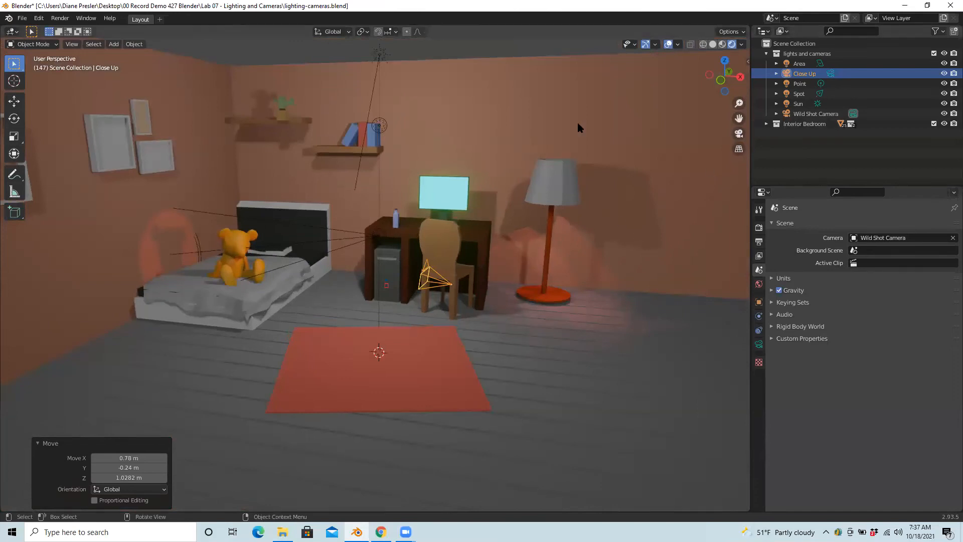